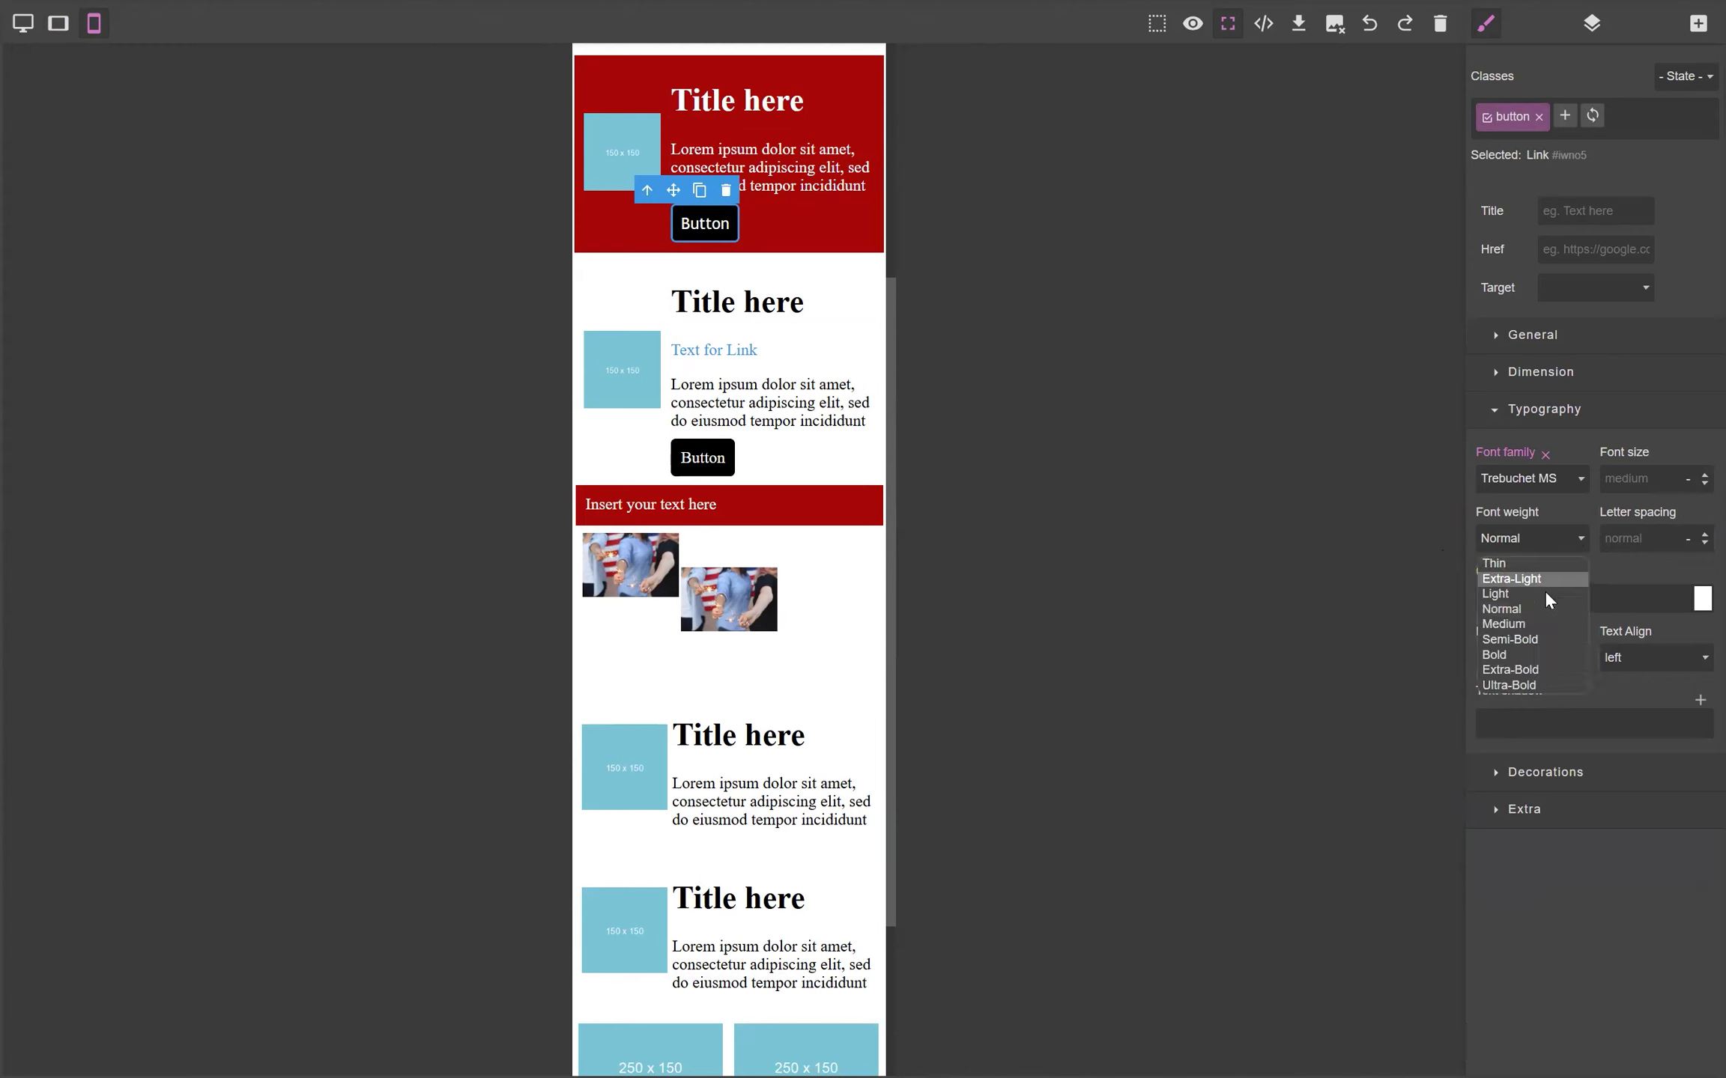
Try Semi-Bold and Bold on the button text in the first red card and settle on the Thin font weight.
left_click(1547, 641)
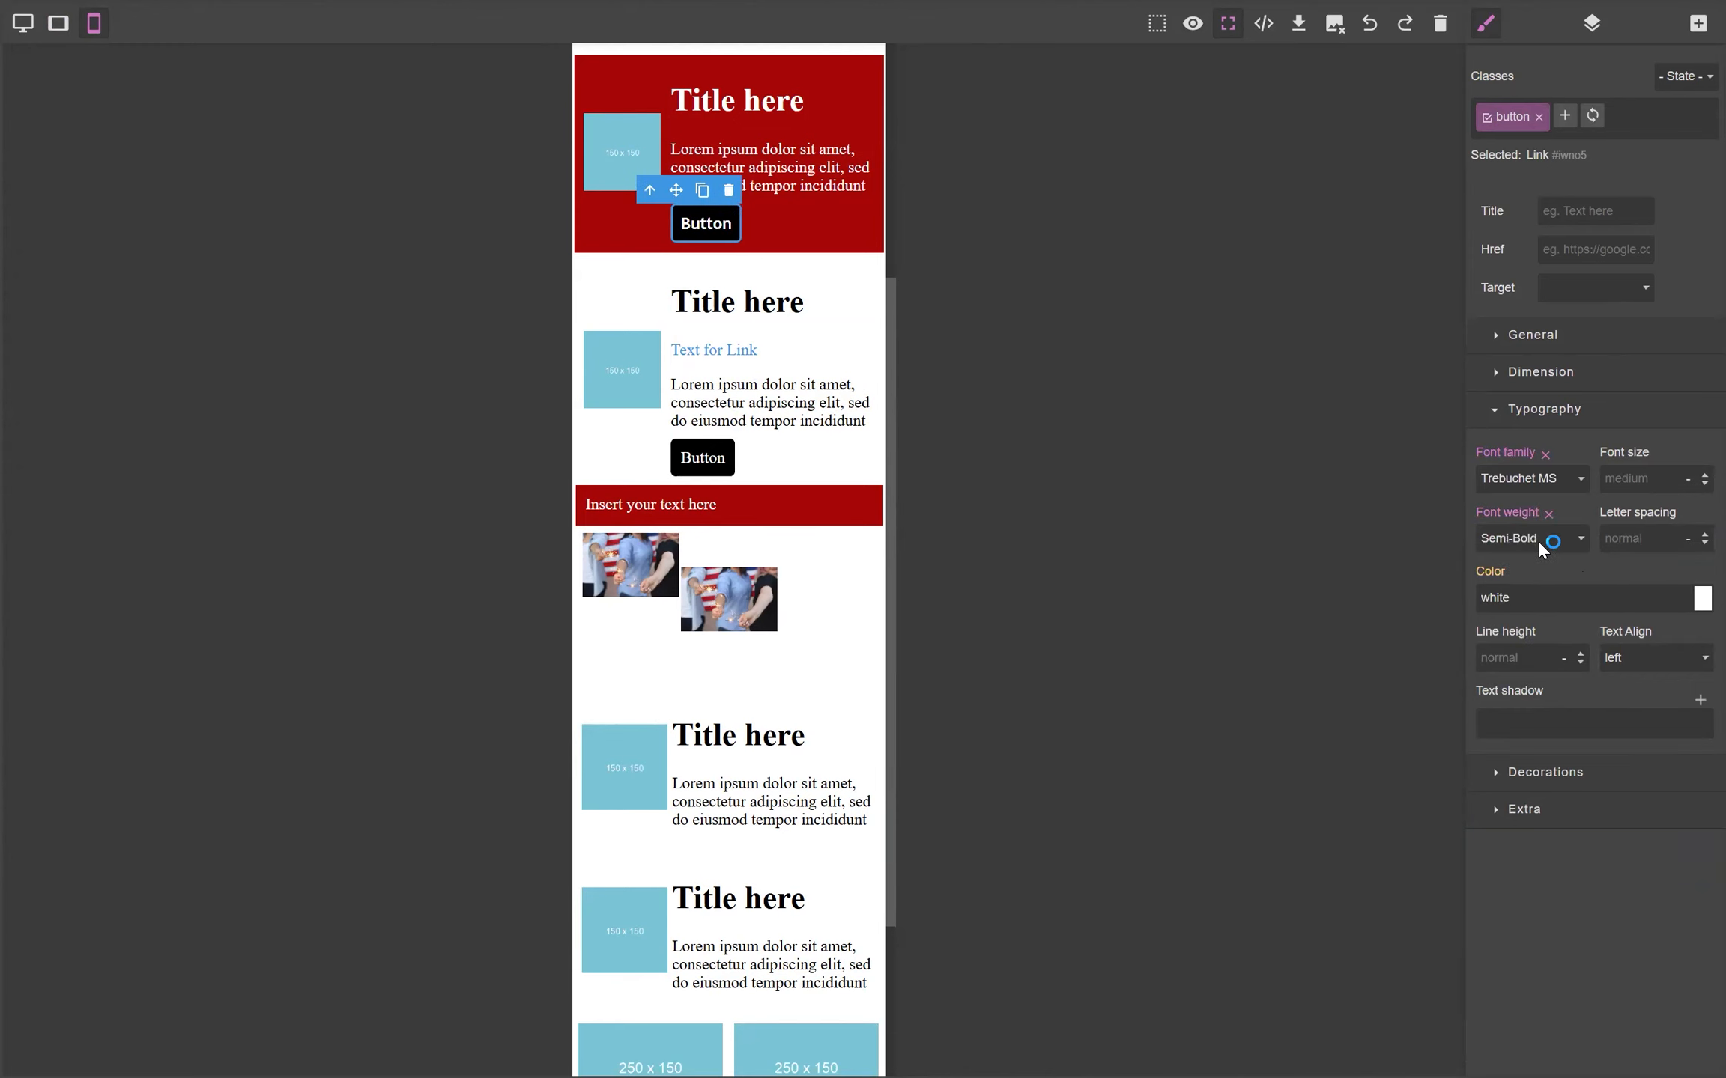
left_click(1539, 541)
left_click(1540, 655)
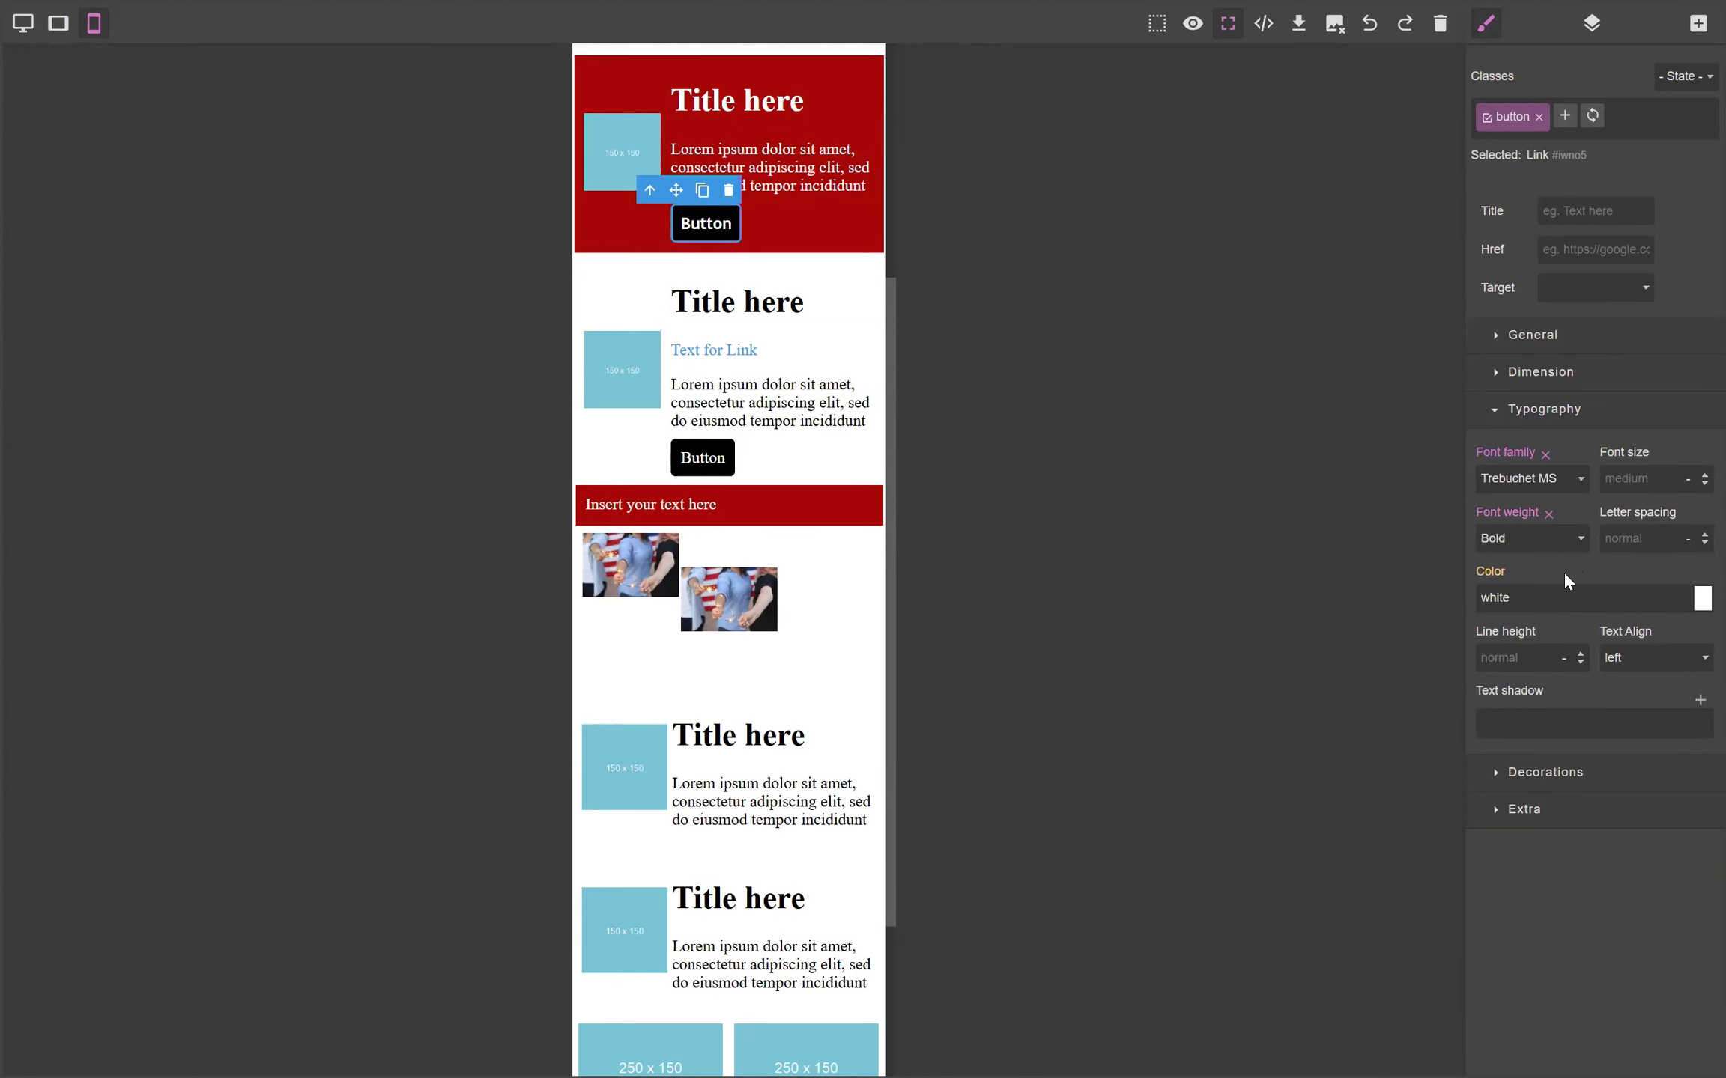
left_click(1576, 532)
left_click(1547, 671)
left_click(1580, 541)
left_click(1541, 563)
Set the font size of the red card's button text to large.
left_click(1702, 485)
left_click_drag(1630, 478, 1567, 477)
type("large")
key("Return")
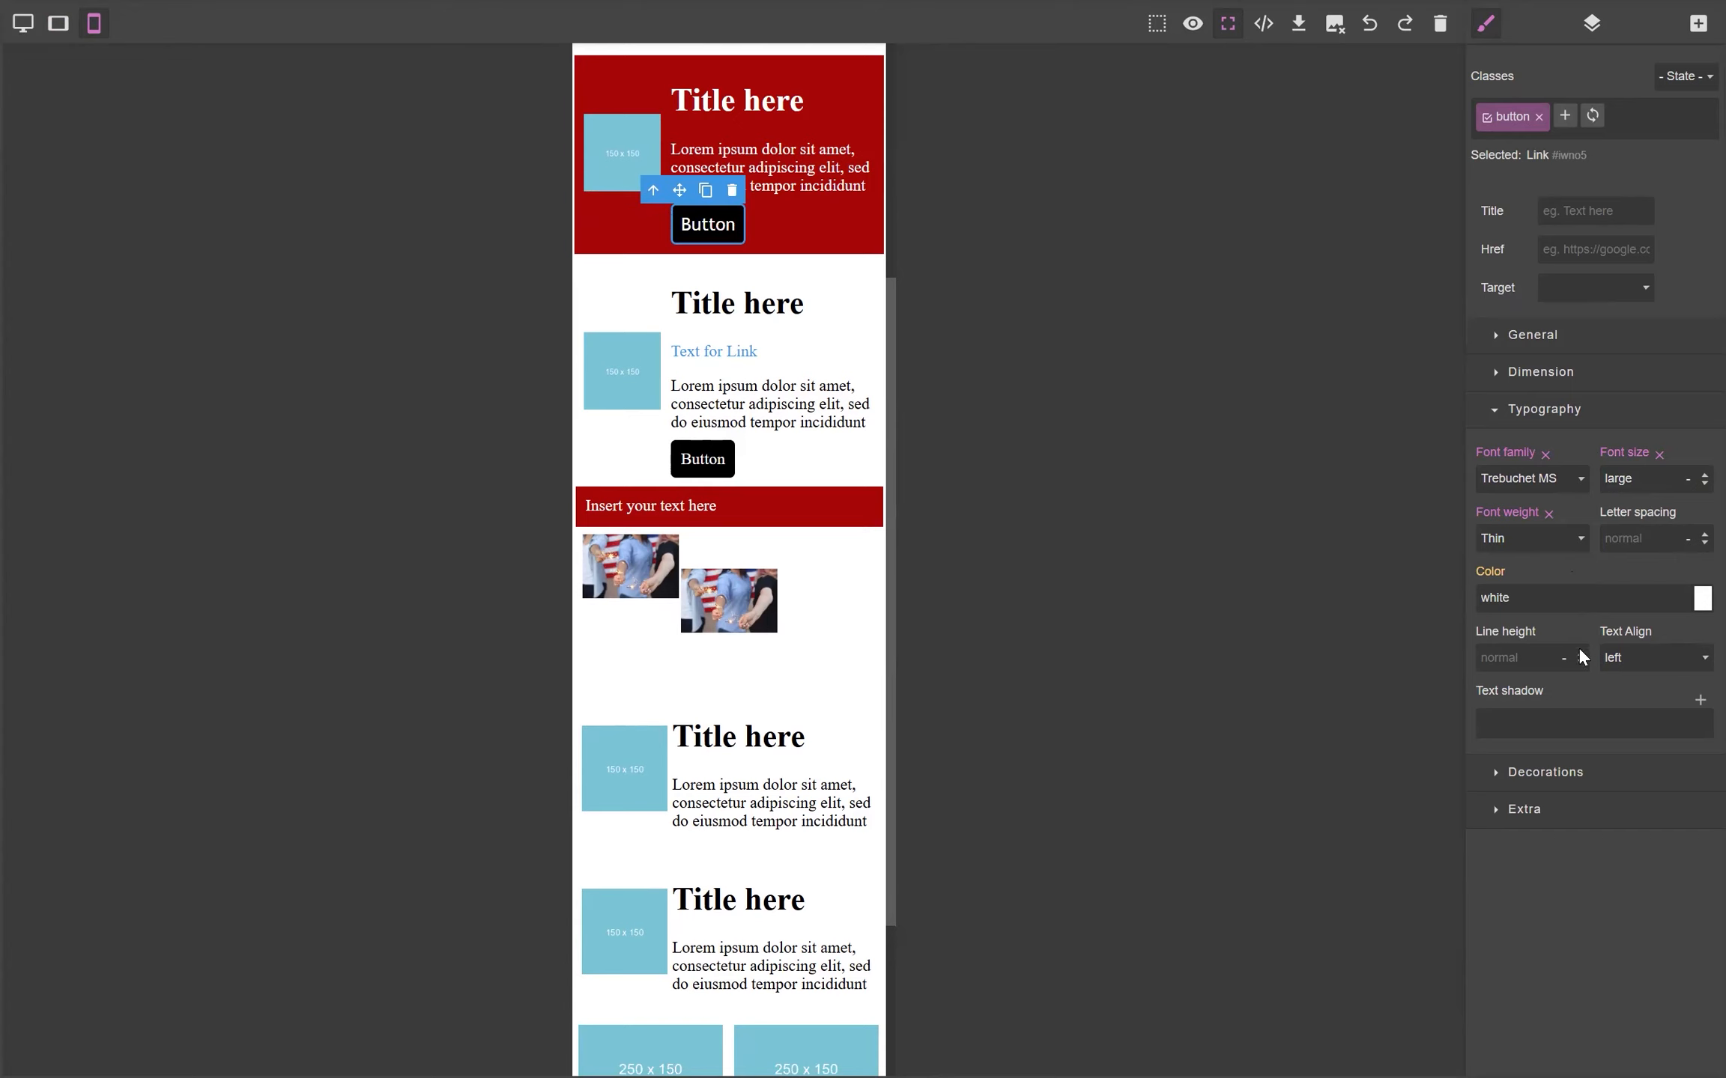
left_click(1547, 602)
Try a line height of 40 px on the red card's button text and clear the setting again.
left_click(1581, 656)
left_click(1581, 656)
left_click(1581, 656)
left_click(1580, 656)
left_click(1580, 656)
left_click(1581, 656)
left_click(1581, 656)
left_click(1581, 656)
left_click(1581, 656)
left_click(1581, 656)
left_click(1581, 656)
left_click(1581, 656)
left_click(1581, 656)
left_click(1581, 656)
left_click(1581, 656)
left_click(1581, 656)
left_click(1581, 656)
left_click(1581, 656)
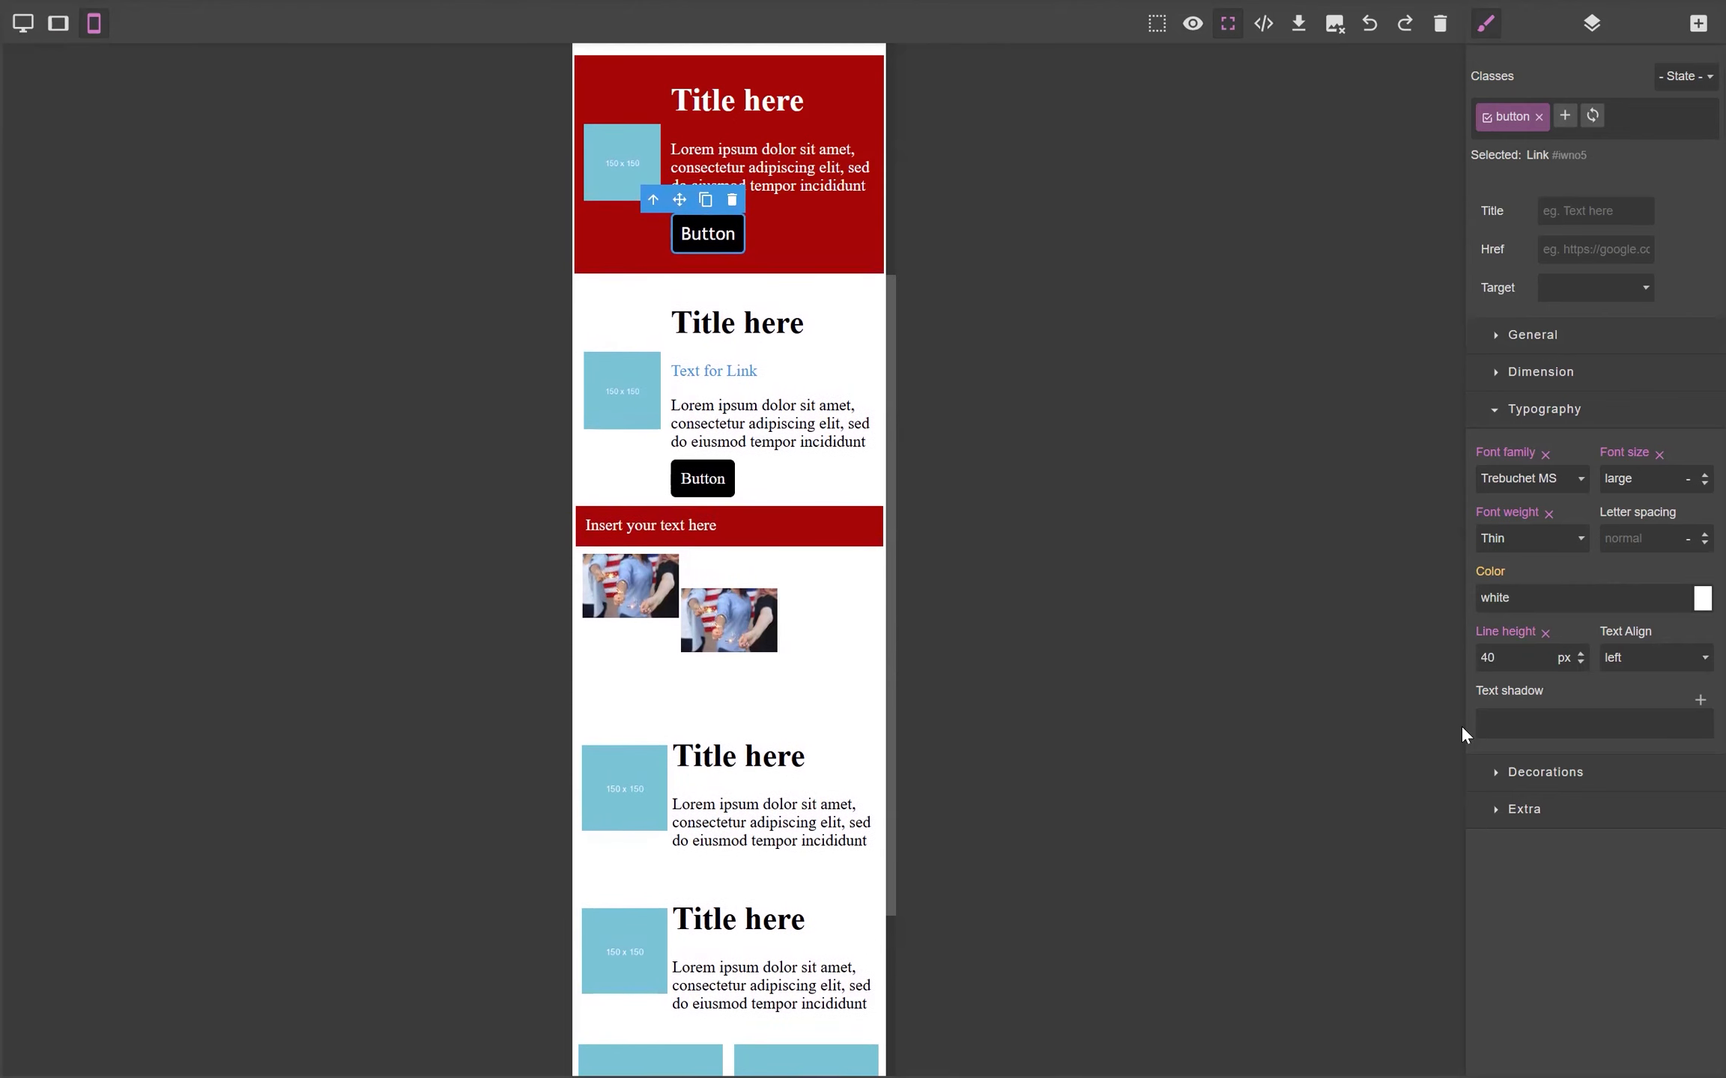
left_click(1545, 633)
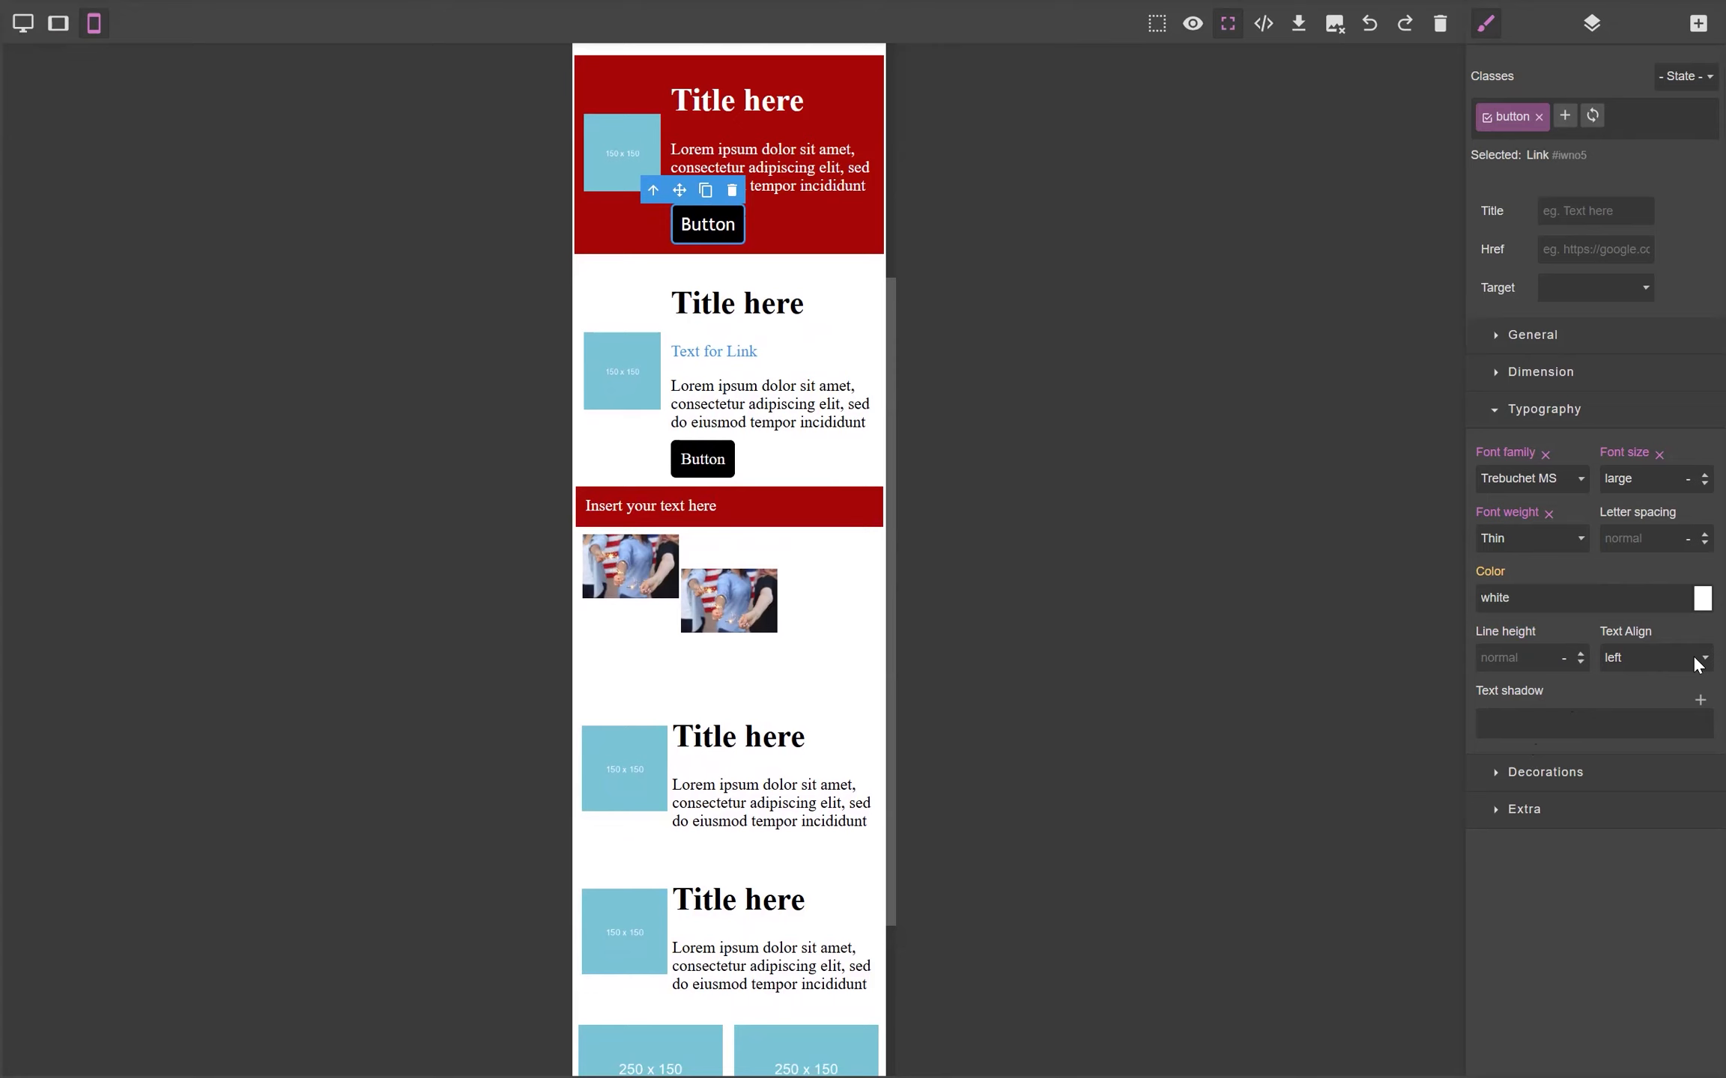
Try center and left text alignment on the red card's button and clear the alignment setting.
left_click(1698, 664)
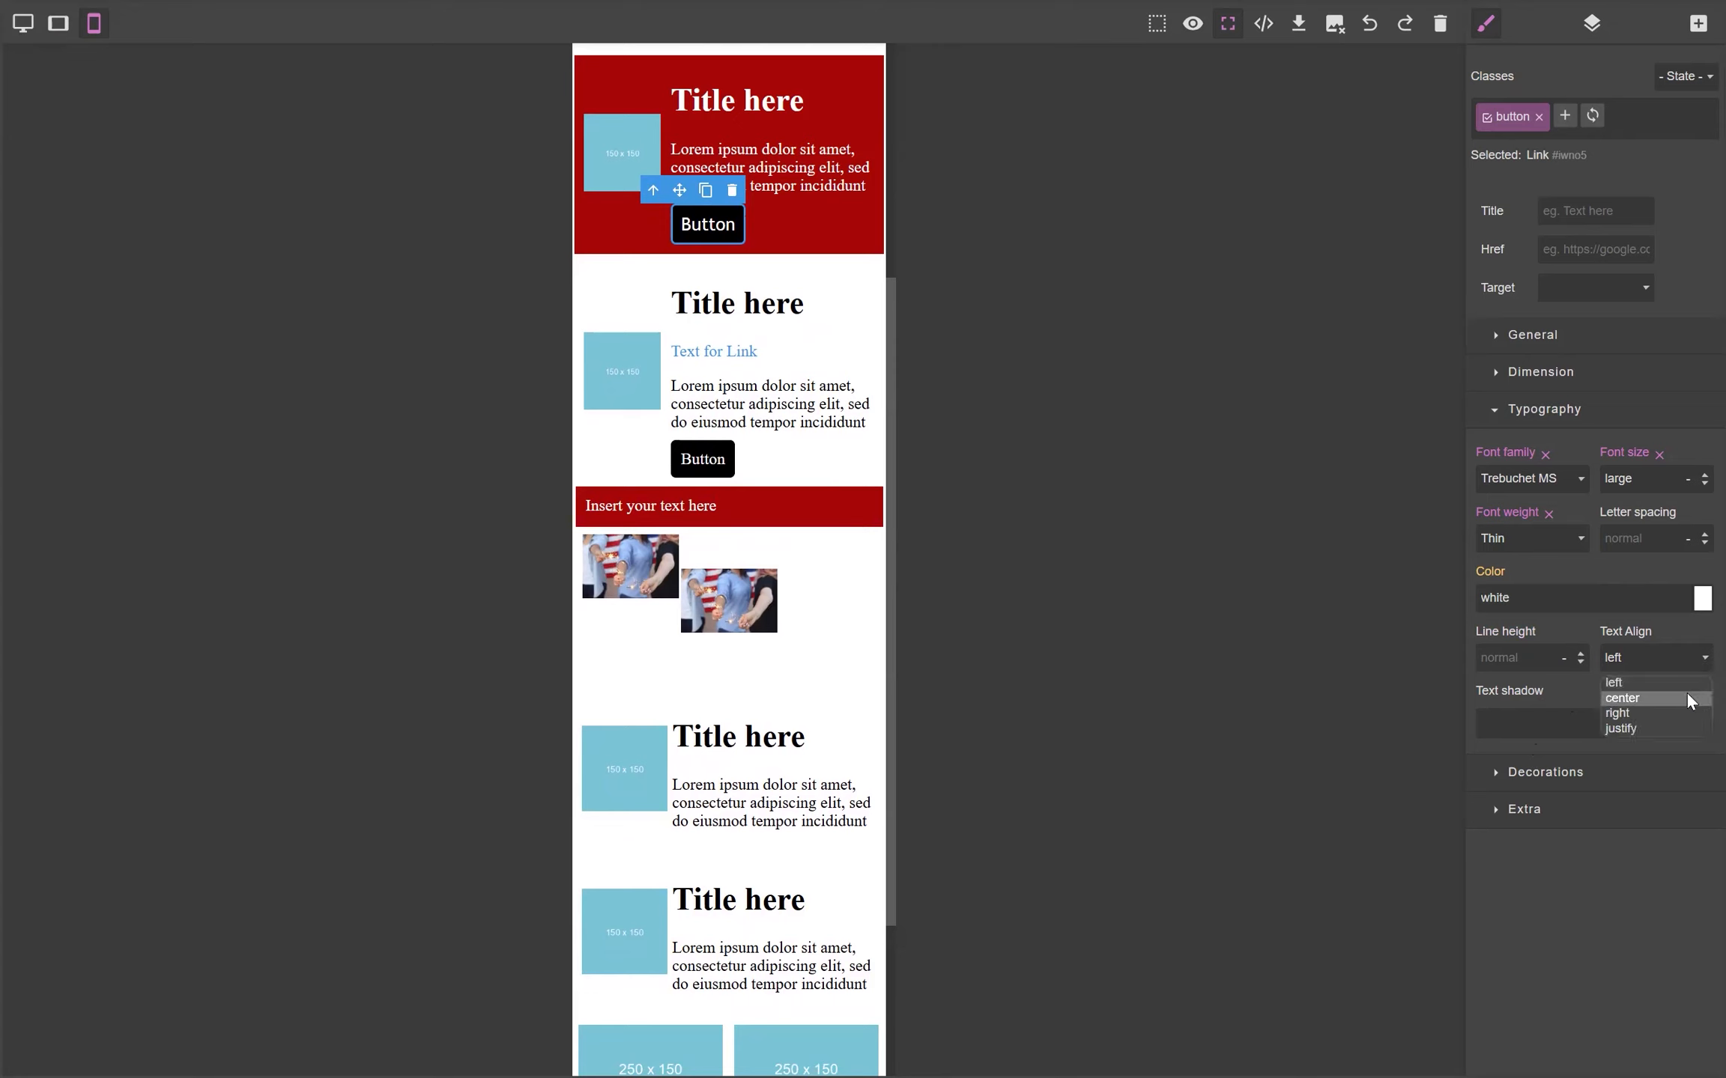
left_click(1691, 700)
left_click(1685, 665)
left_click(1683, 683)
left_click(1661, 633)
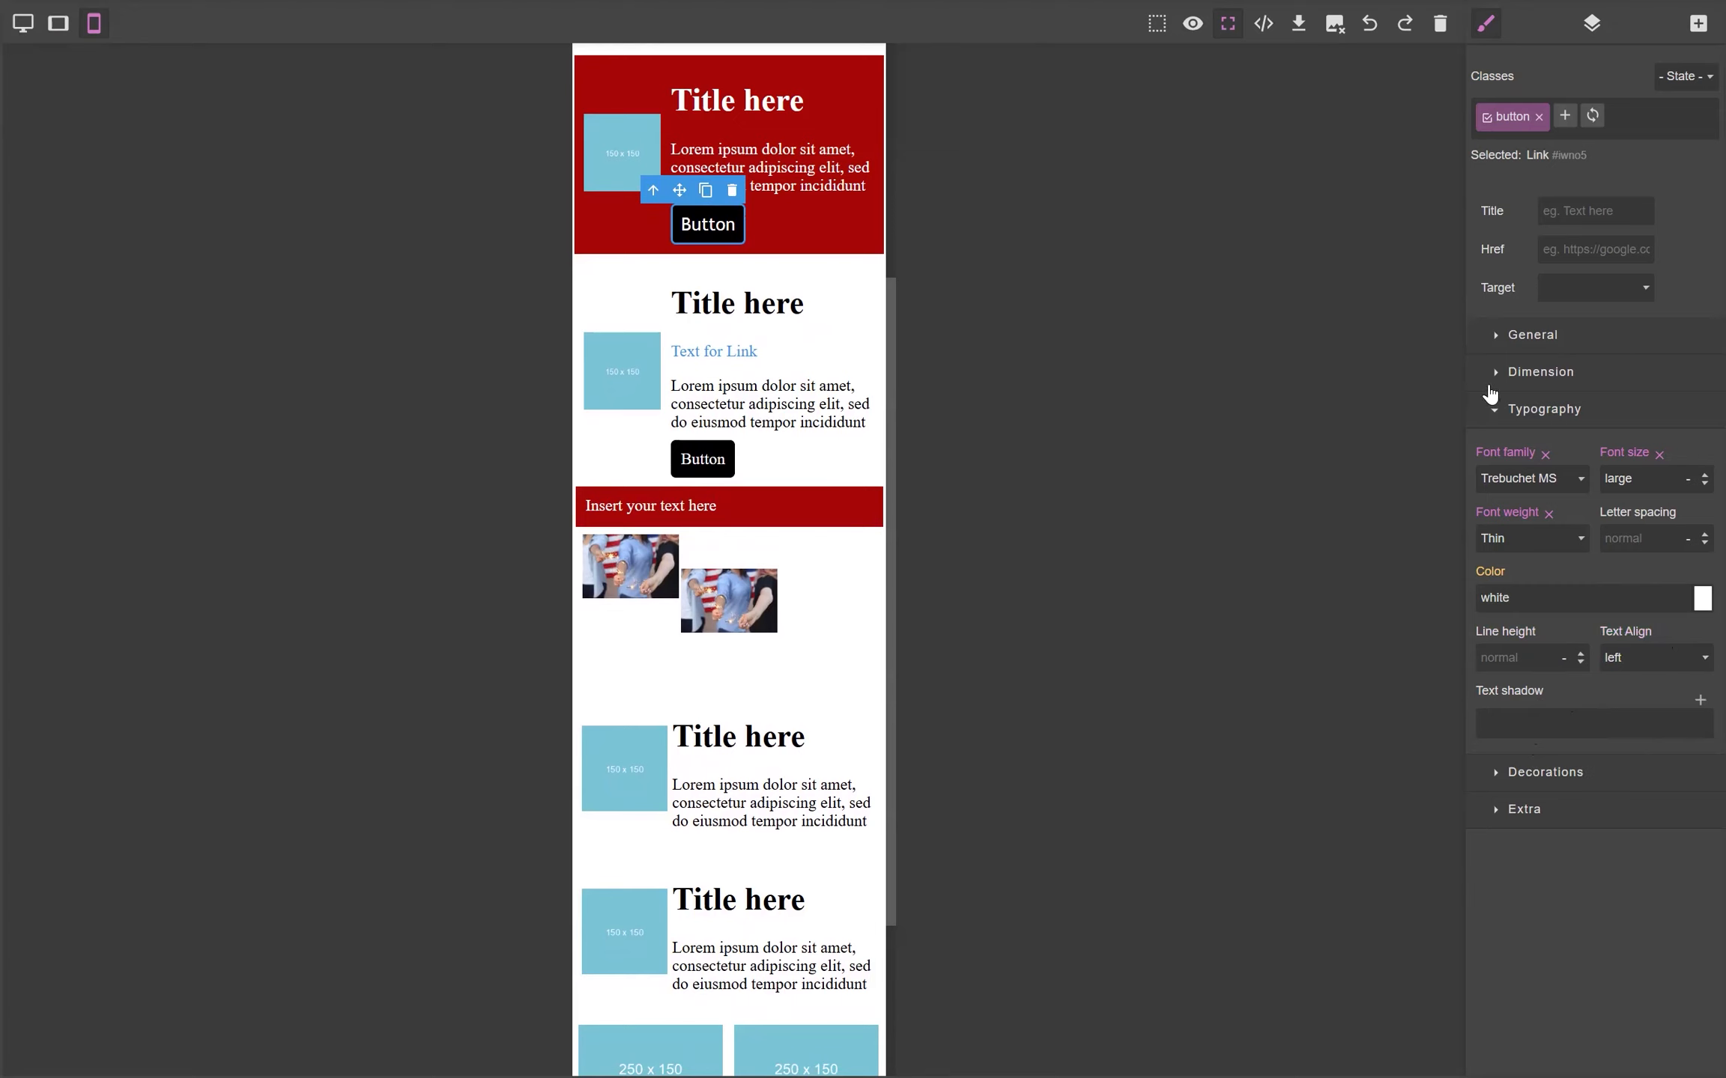
Review the button's dimension settings and its general display and position settings.
left_click(1495, 409)
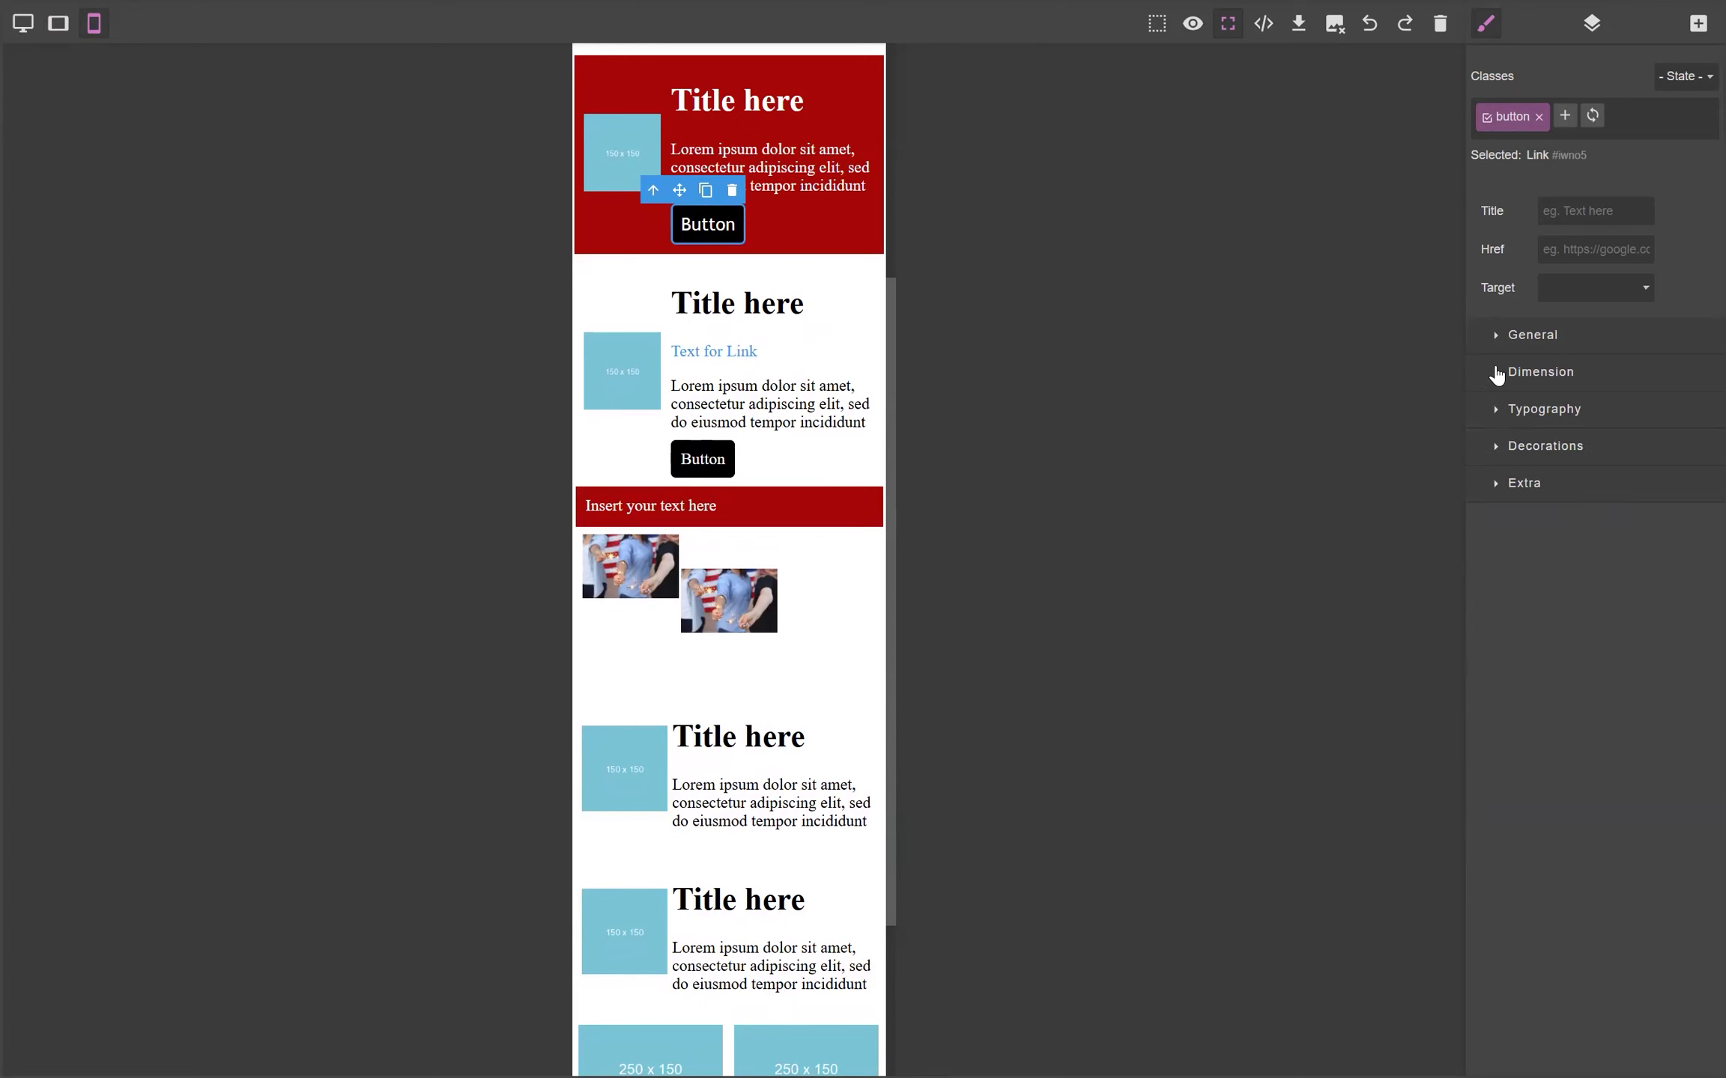
left_click(1496, 373)
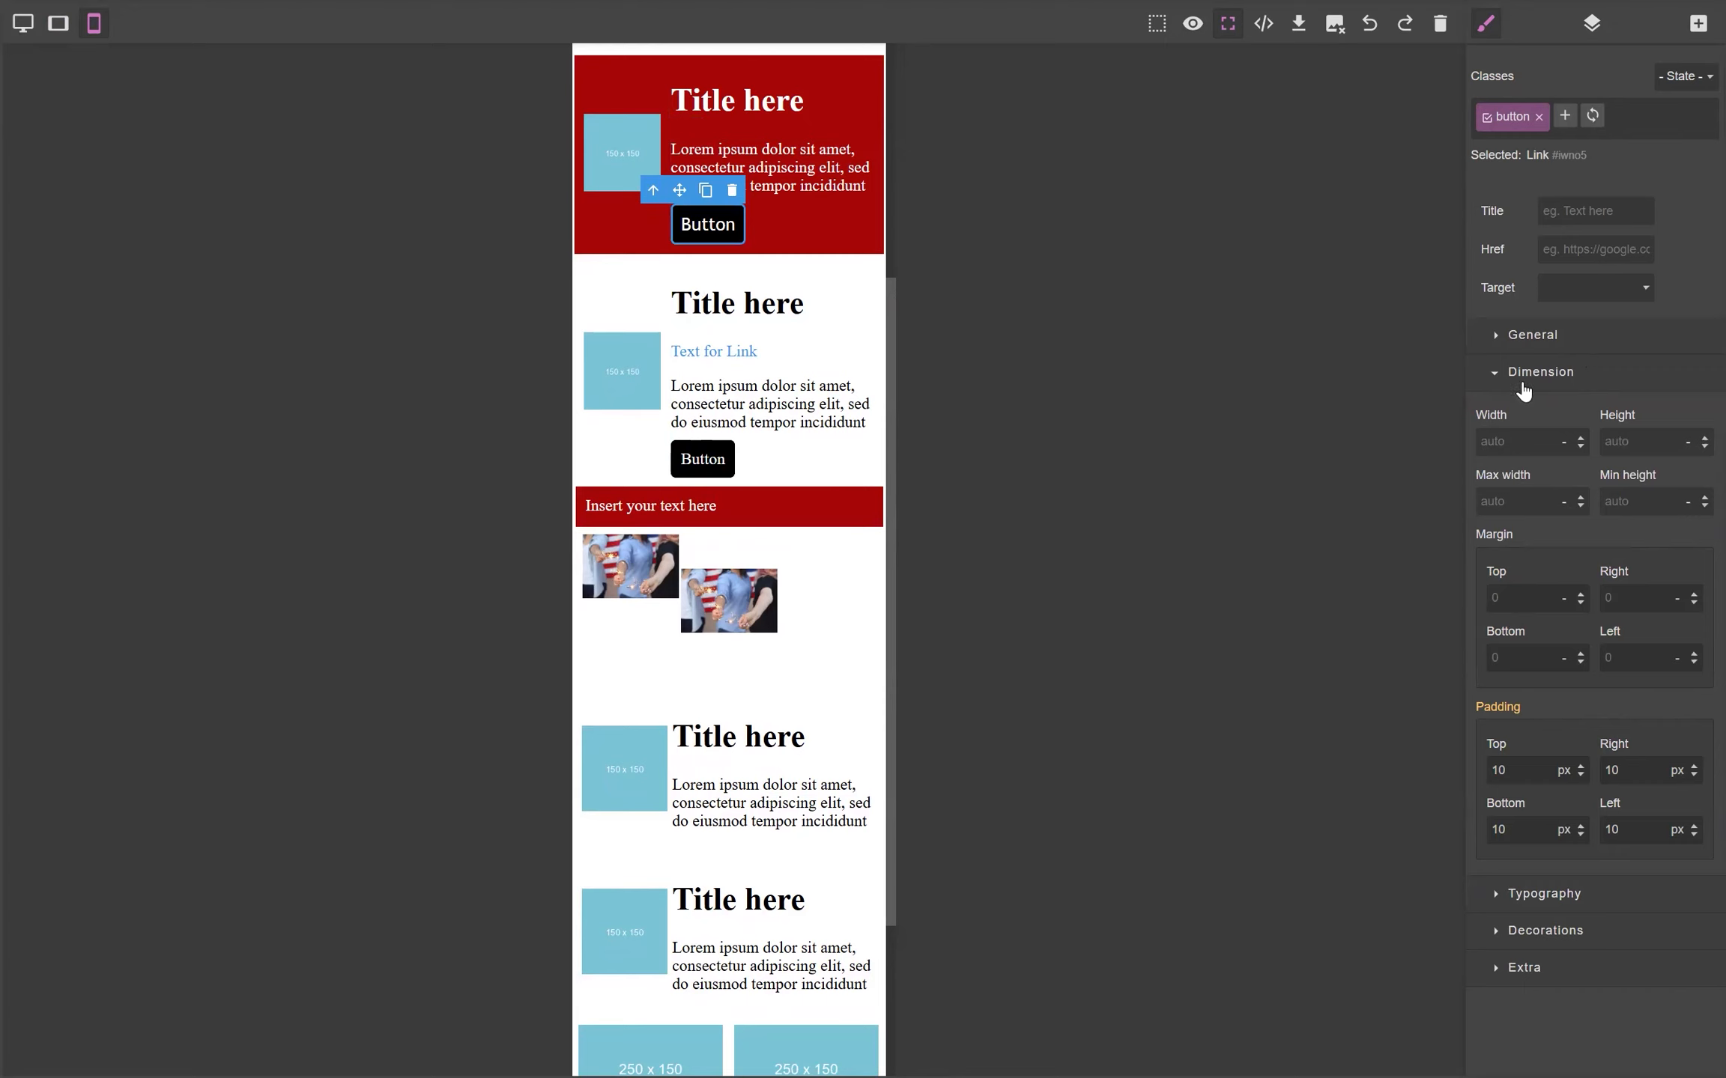
left_click(1494, 372)
left_click(1497, 339)
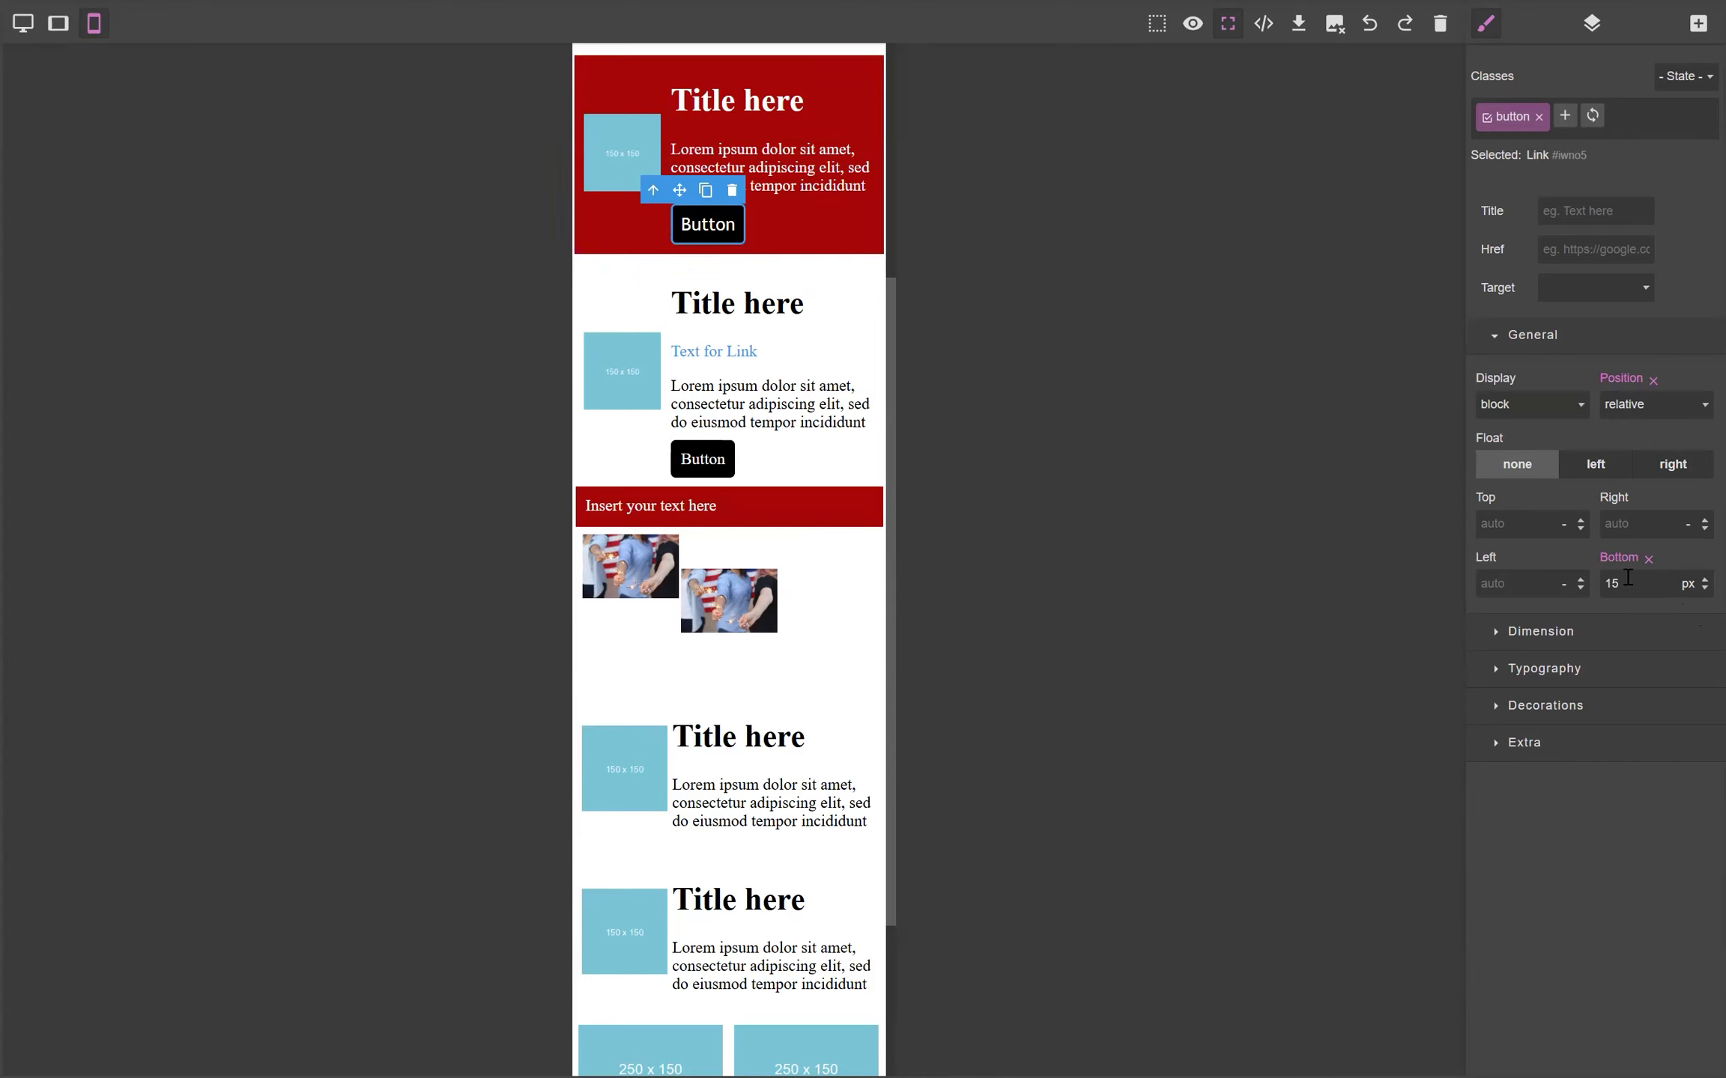
Remove the trailing blank line from the first red card's paragraph and add it back.
left_click(814, 189)
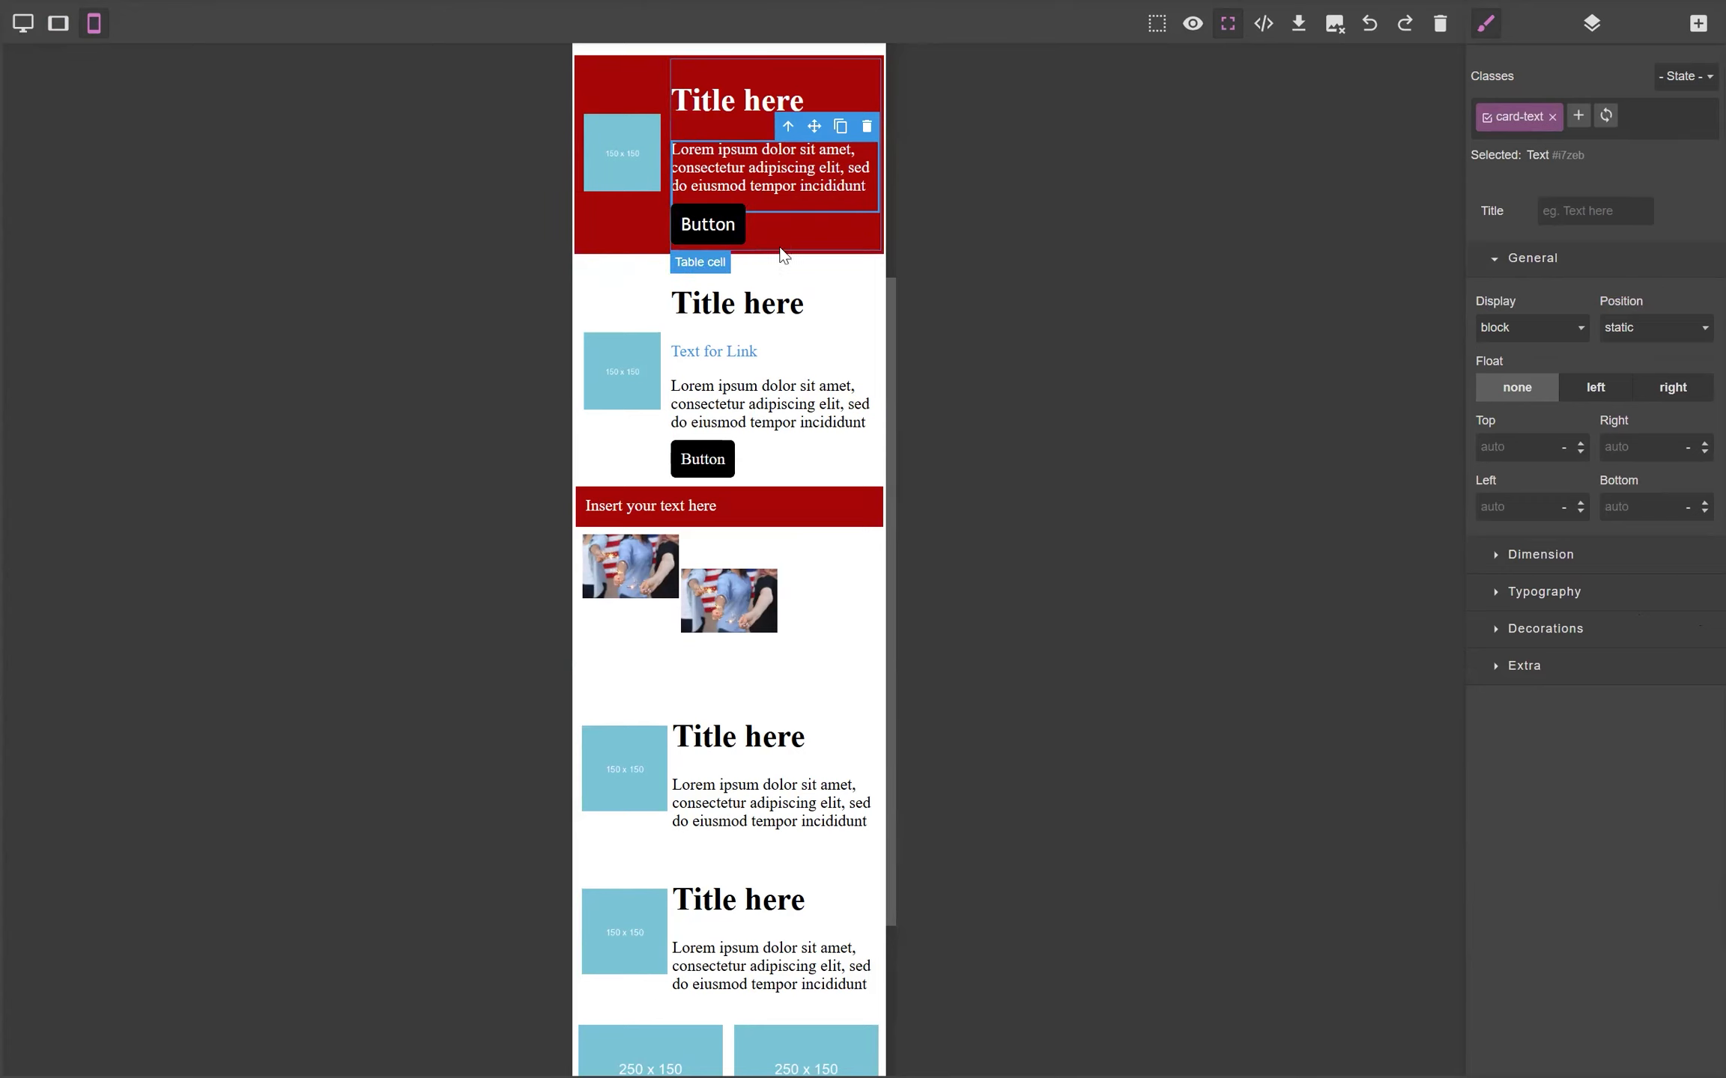
double_click(750, 163)
key("ctrl+a")
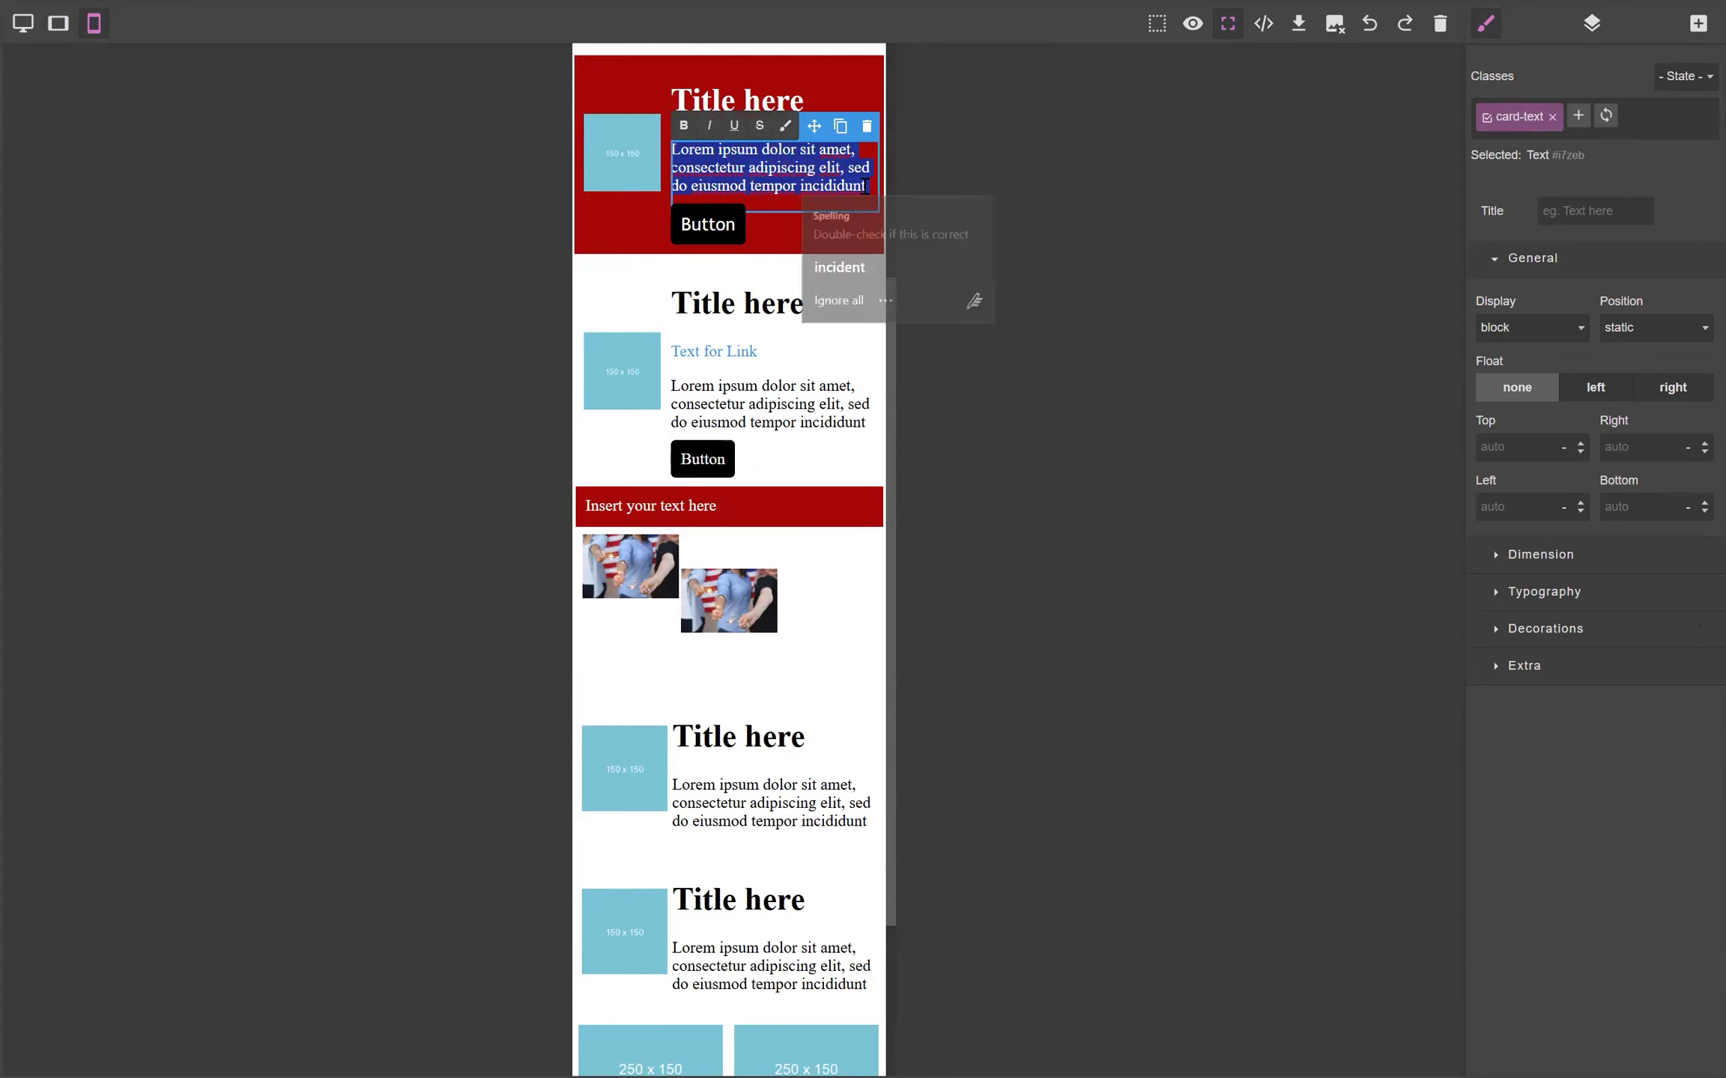
left_click(865, 185)
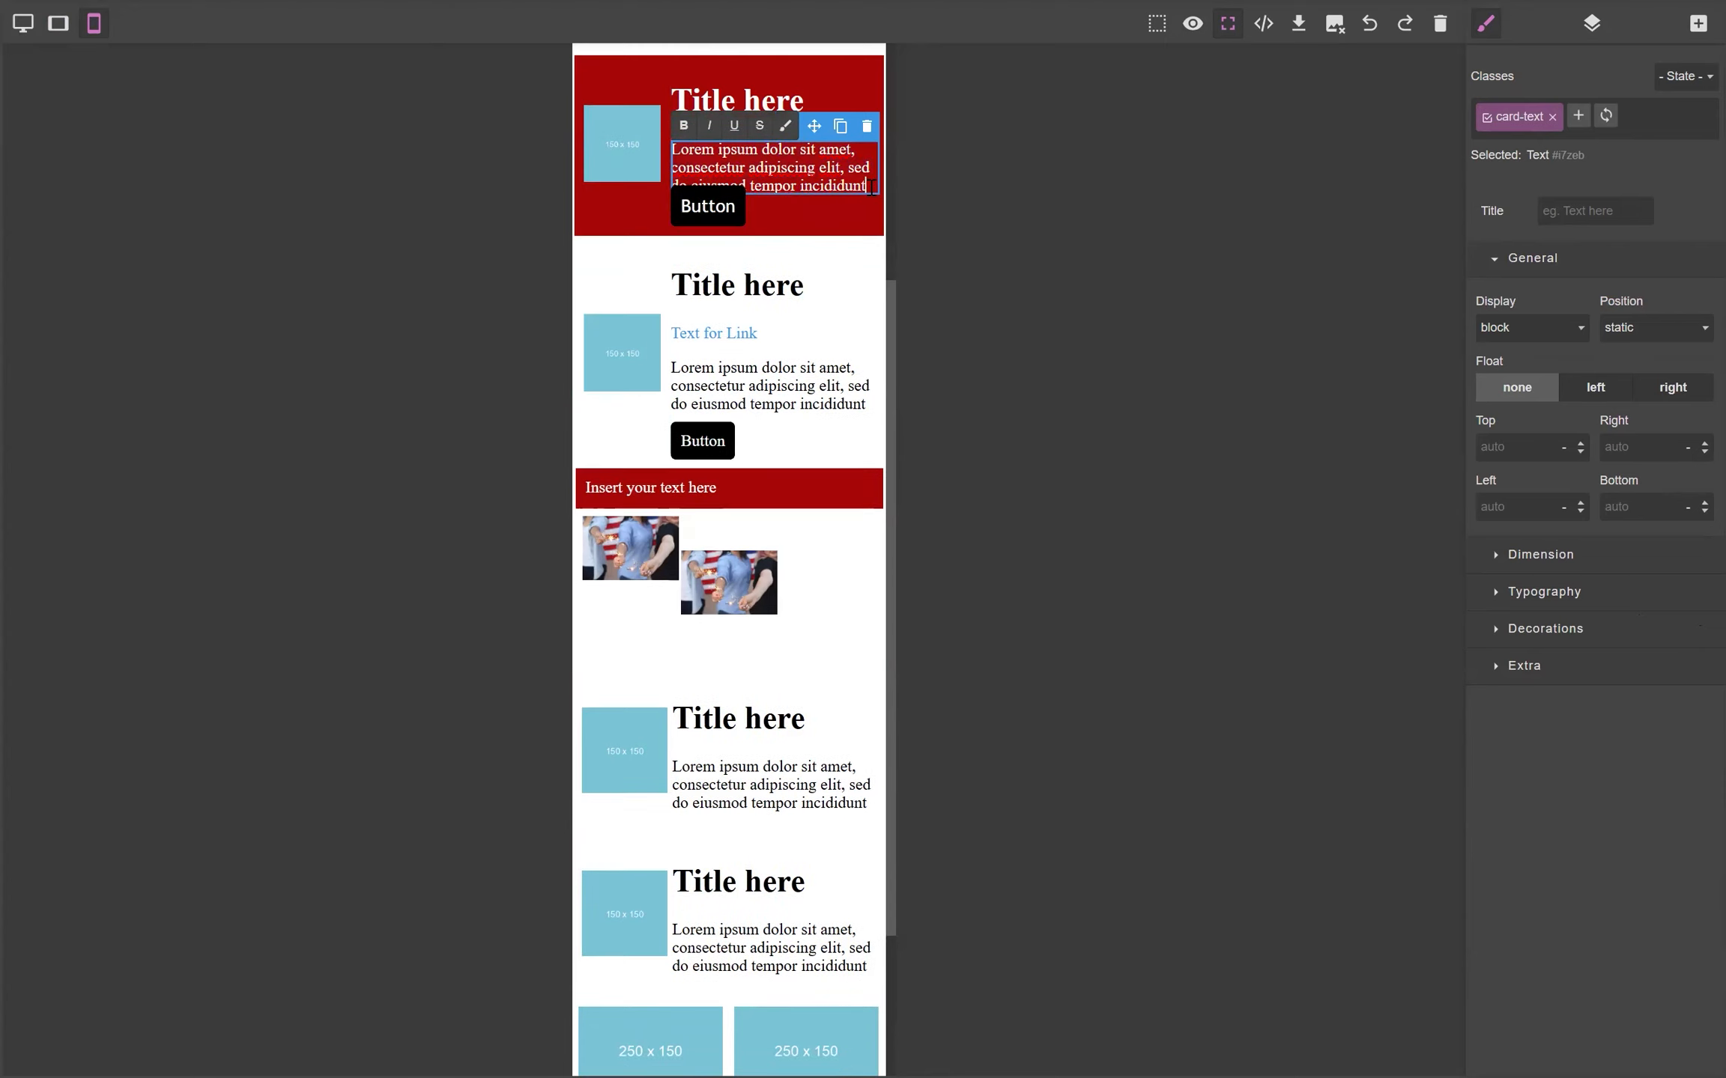
key("Return")
left_click_drag(830, 169, 713, 156)
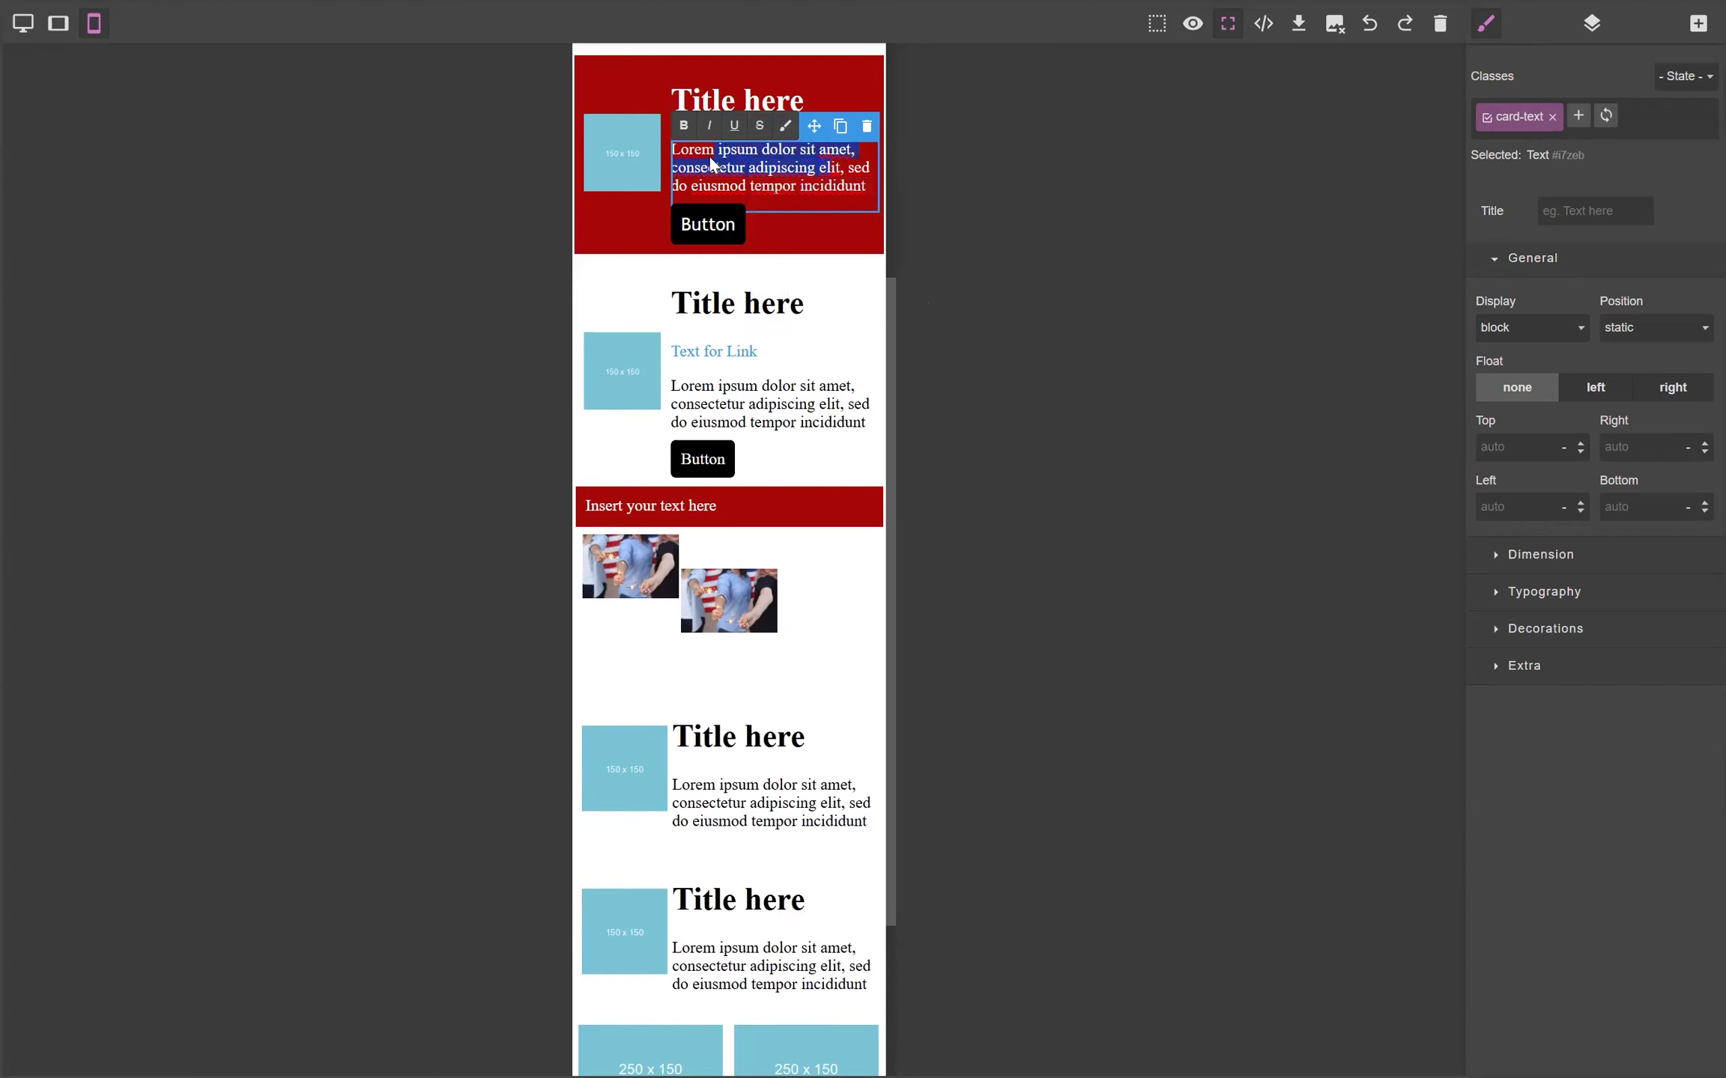
left_click(746, 170)
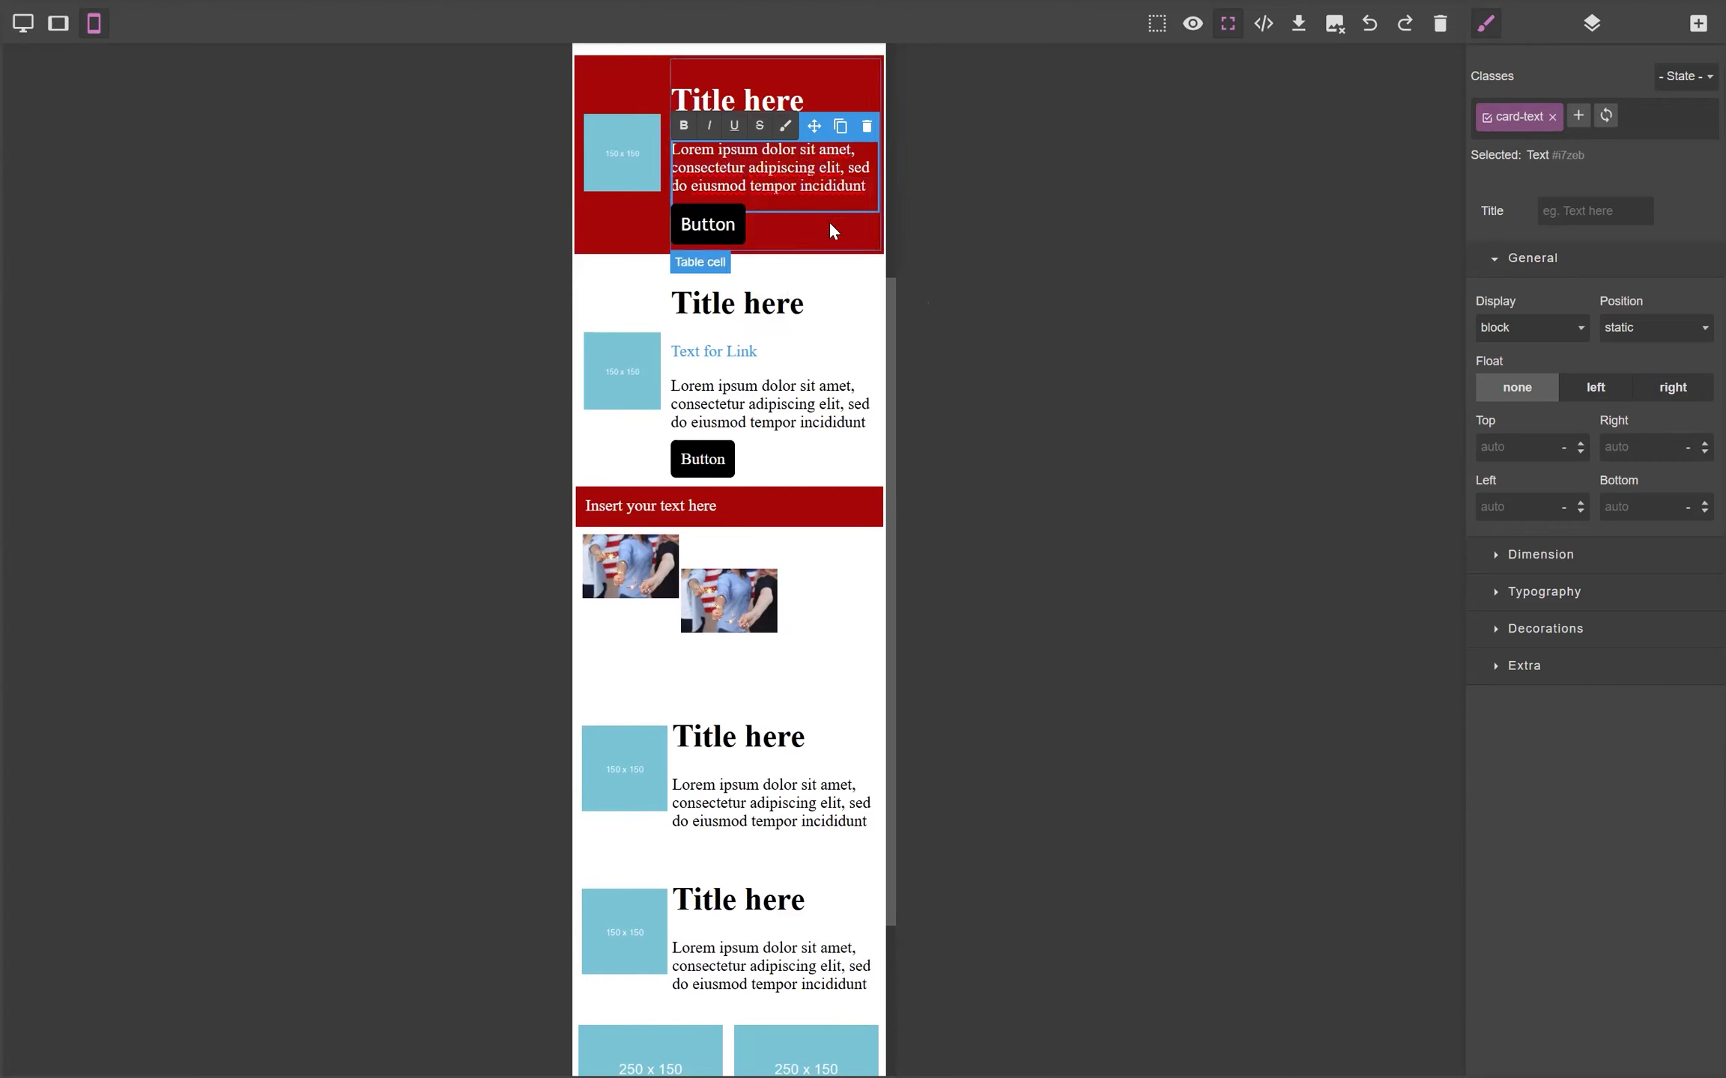
View the image selection dialog for the red card's placeholder and for the header photo, closing it without choosing an image.
double_click(636, 177)
left_click(1268, 354)
scroll(689, 419, "up", 5)
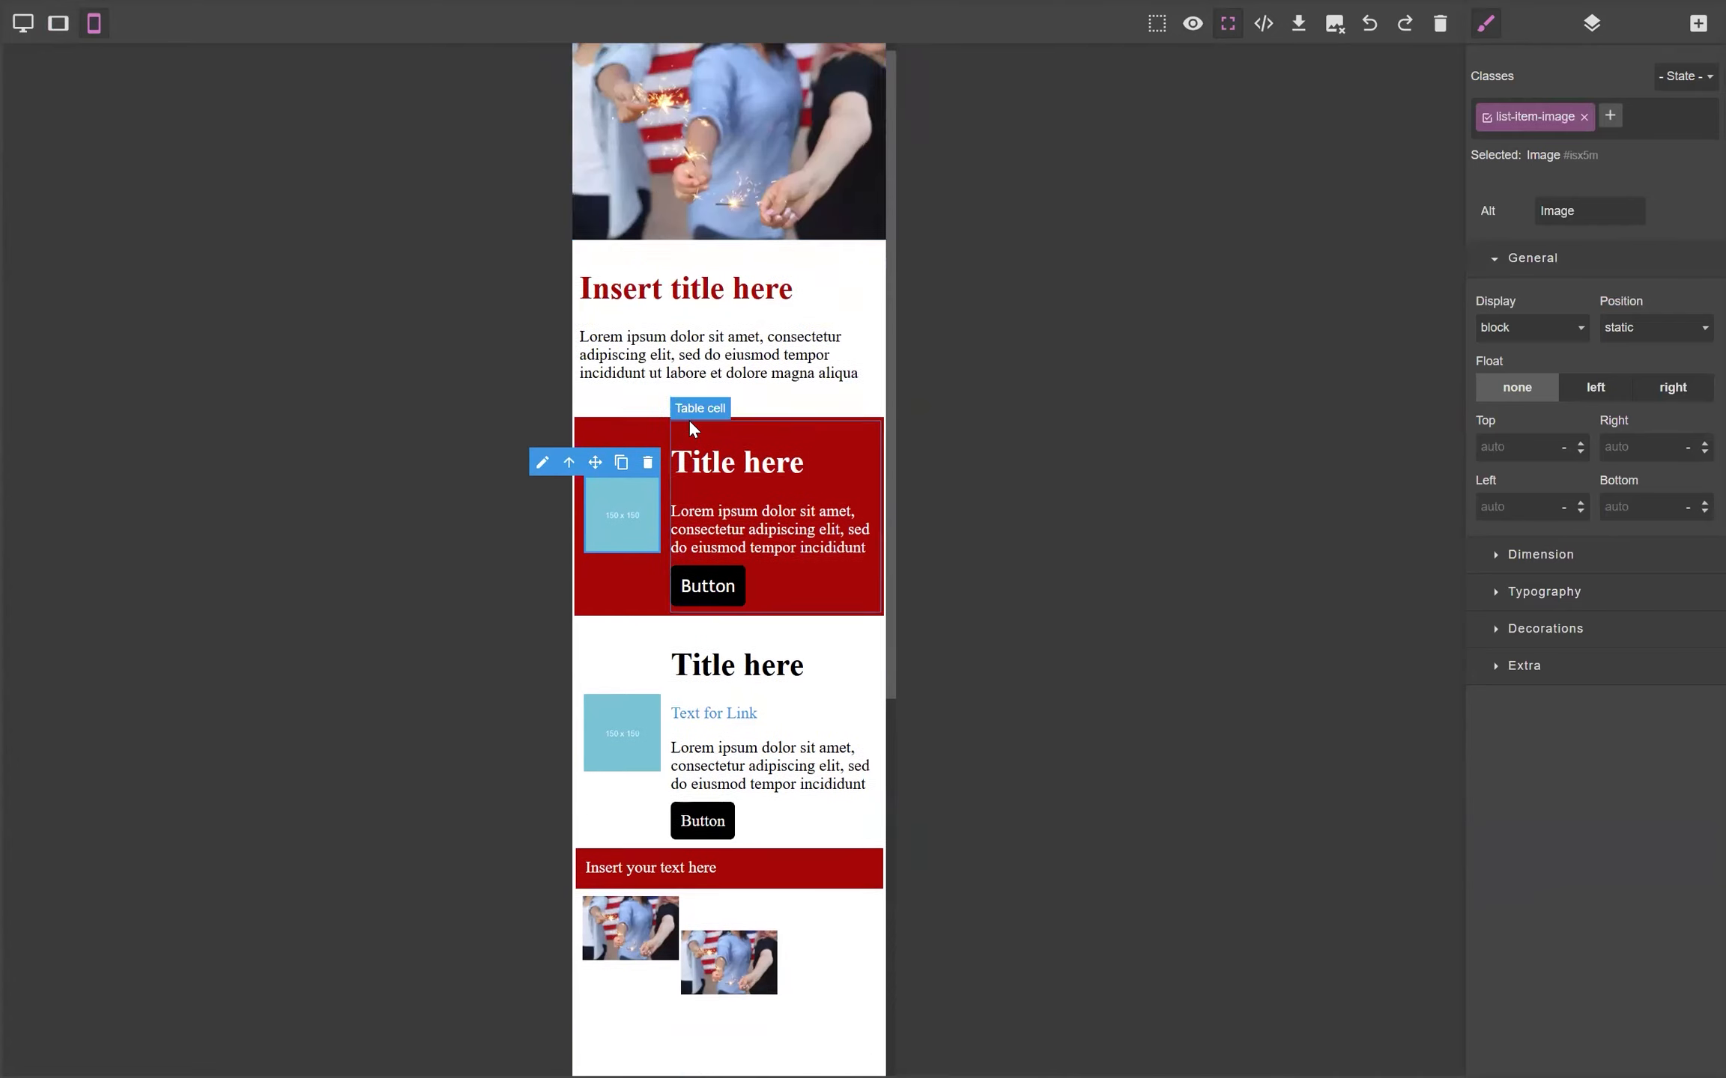
double_click(707, 150)
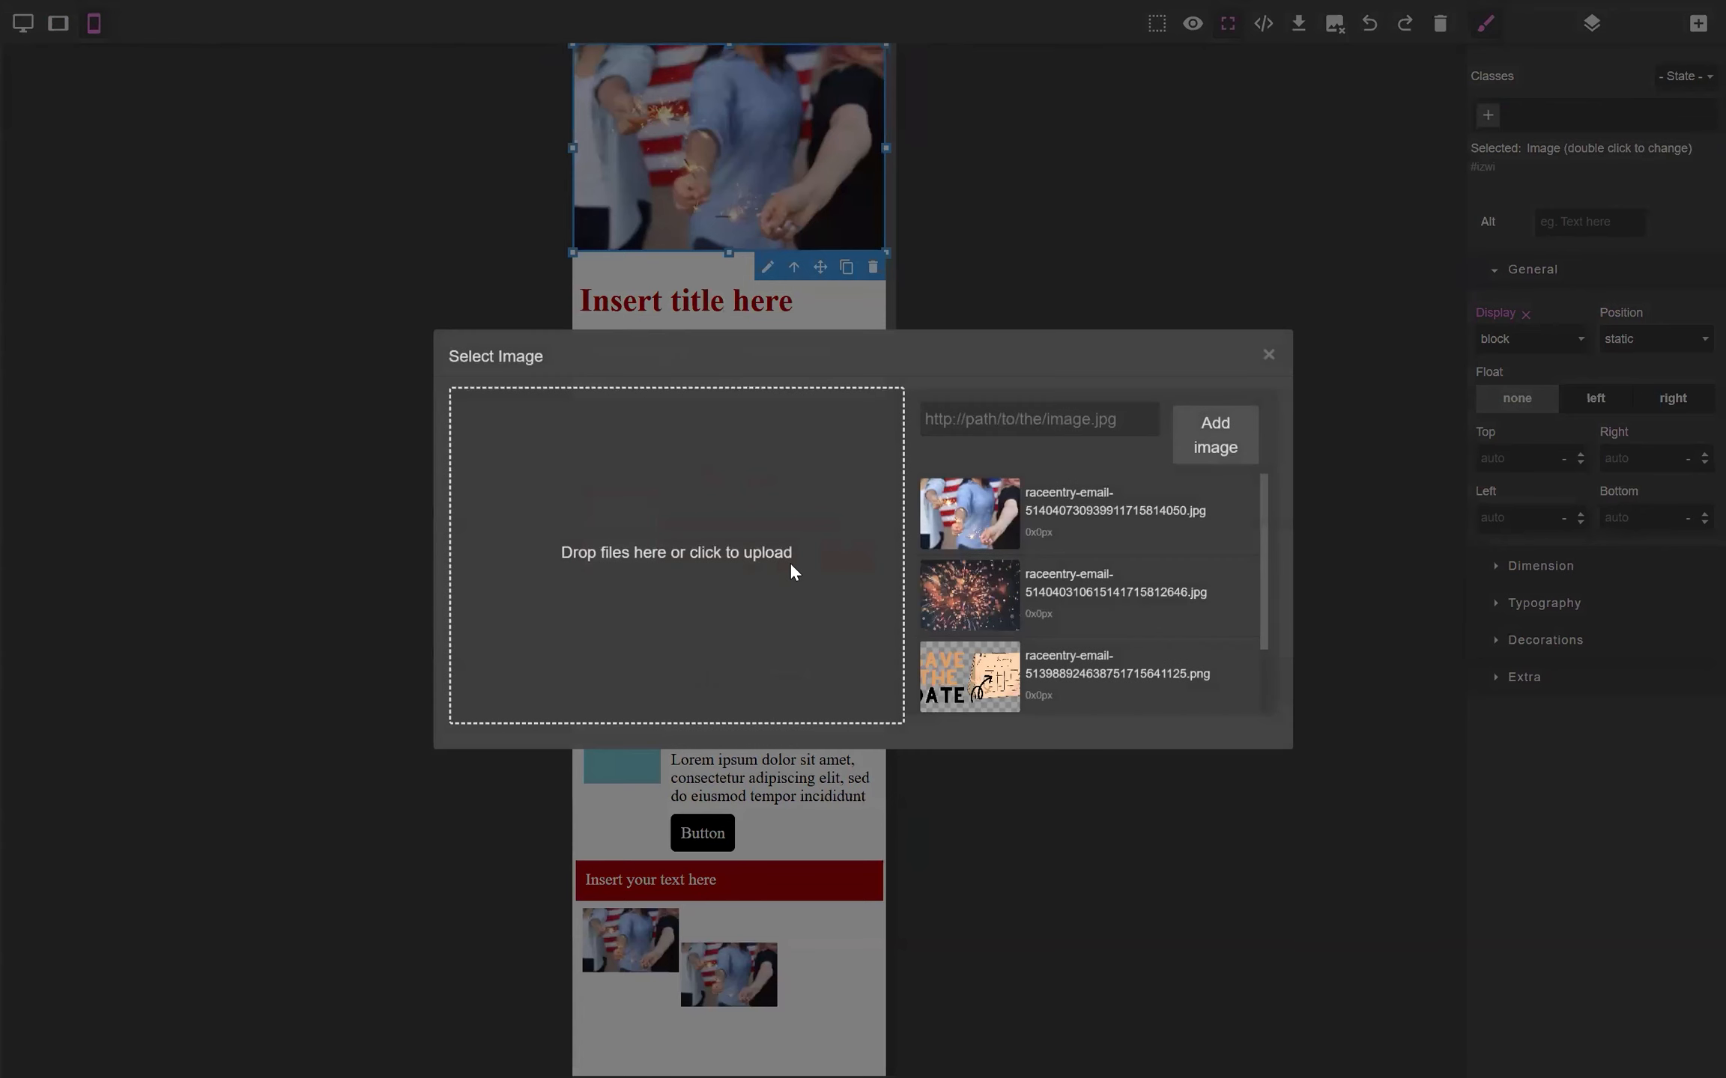
left_click(1268, 356)
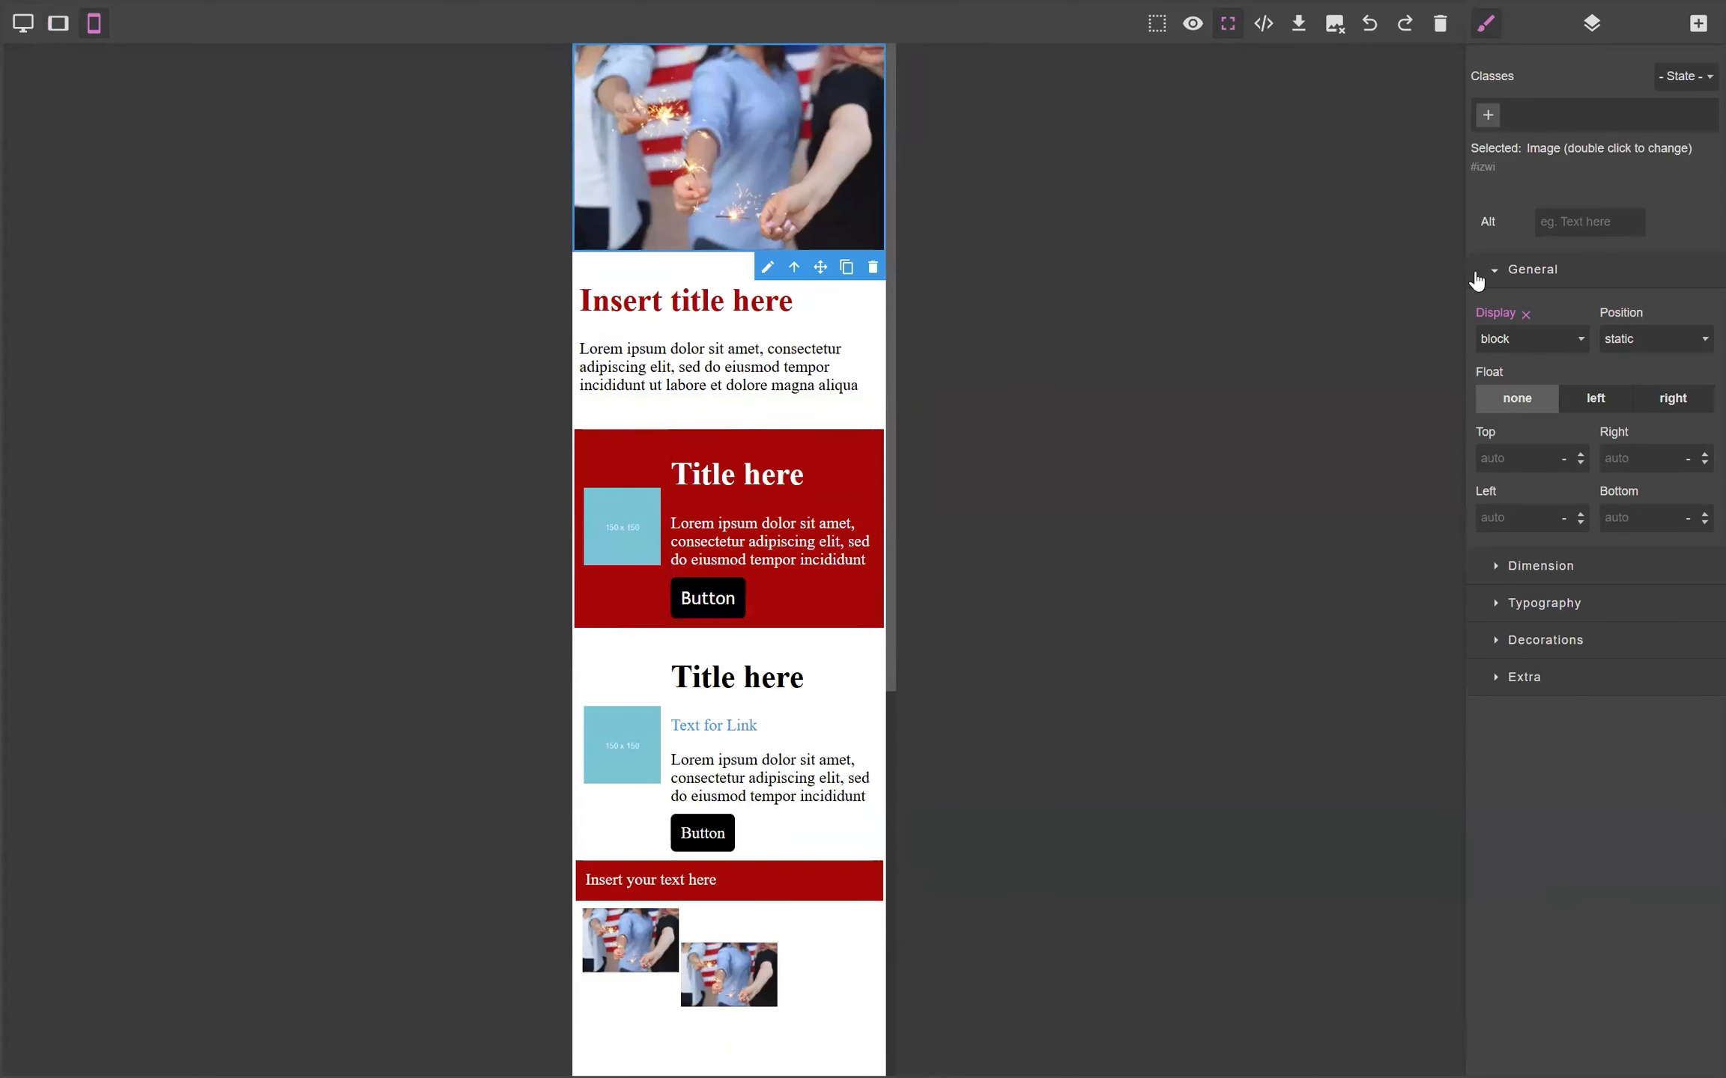
Review the typography and decoration settings of the paragraph under the main red title.
left_click(786, 371)
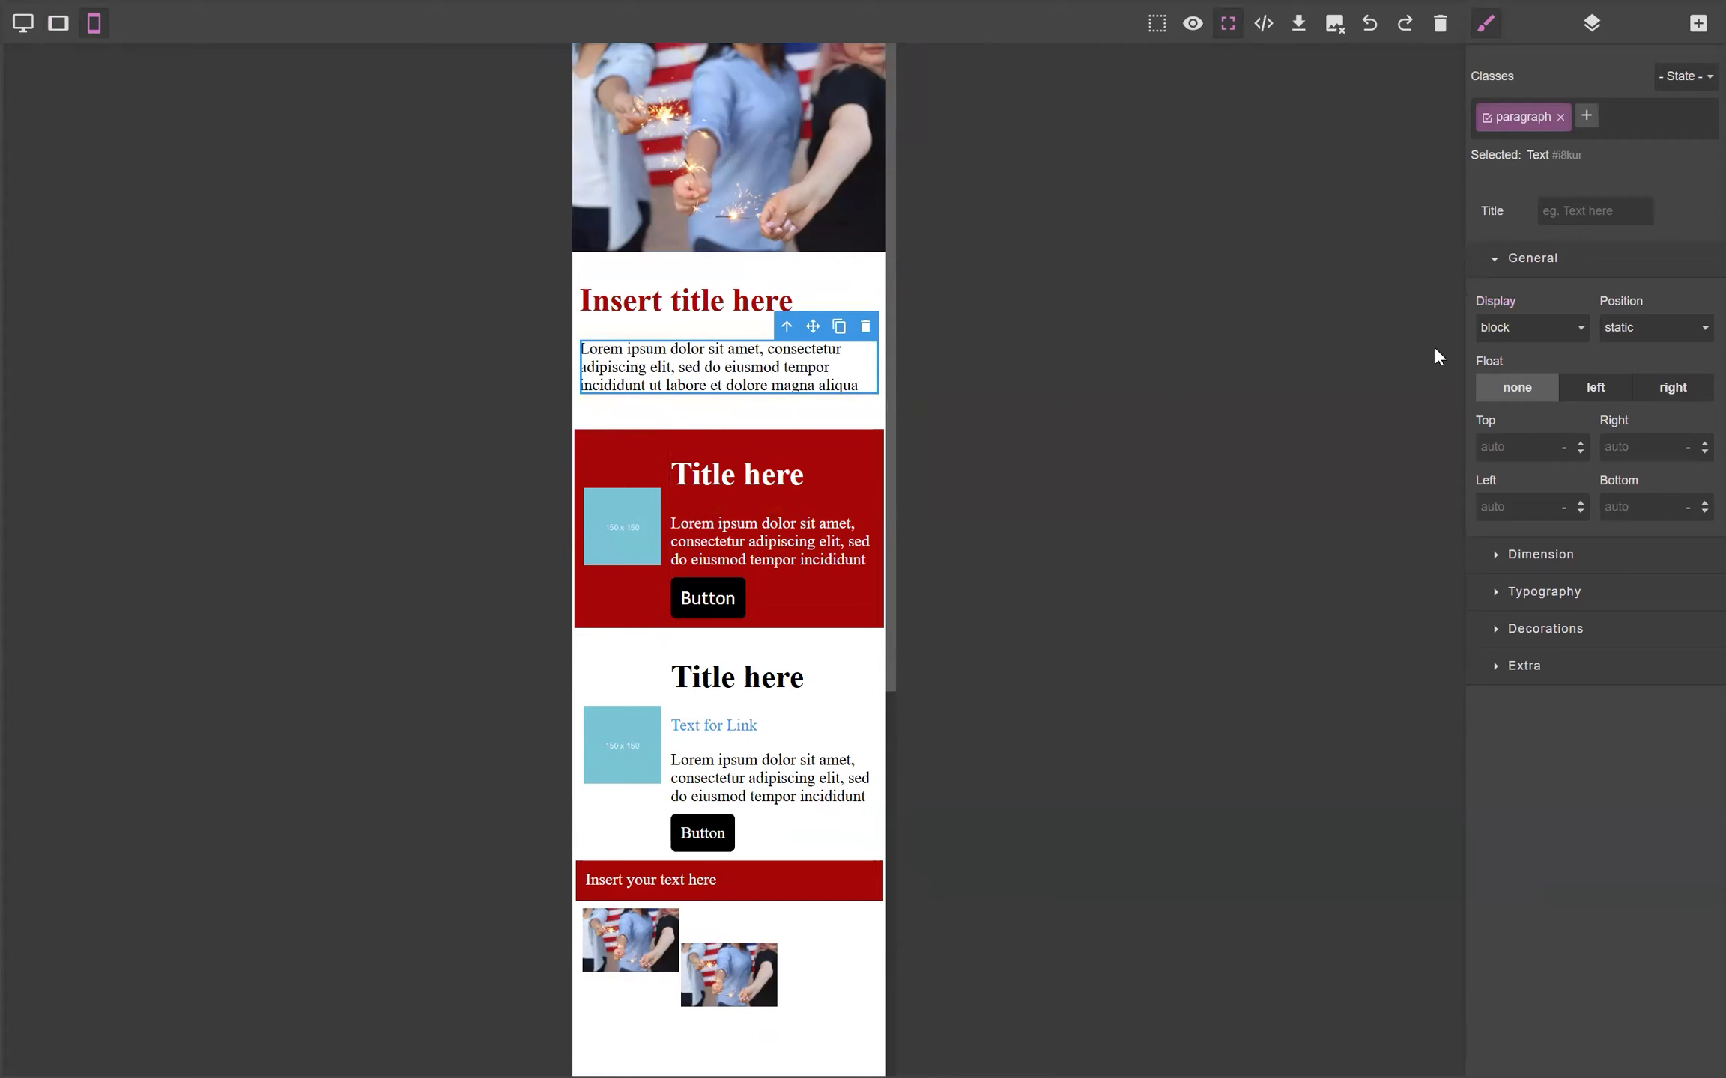
left_click(1494, 593)
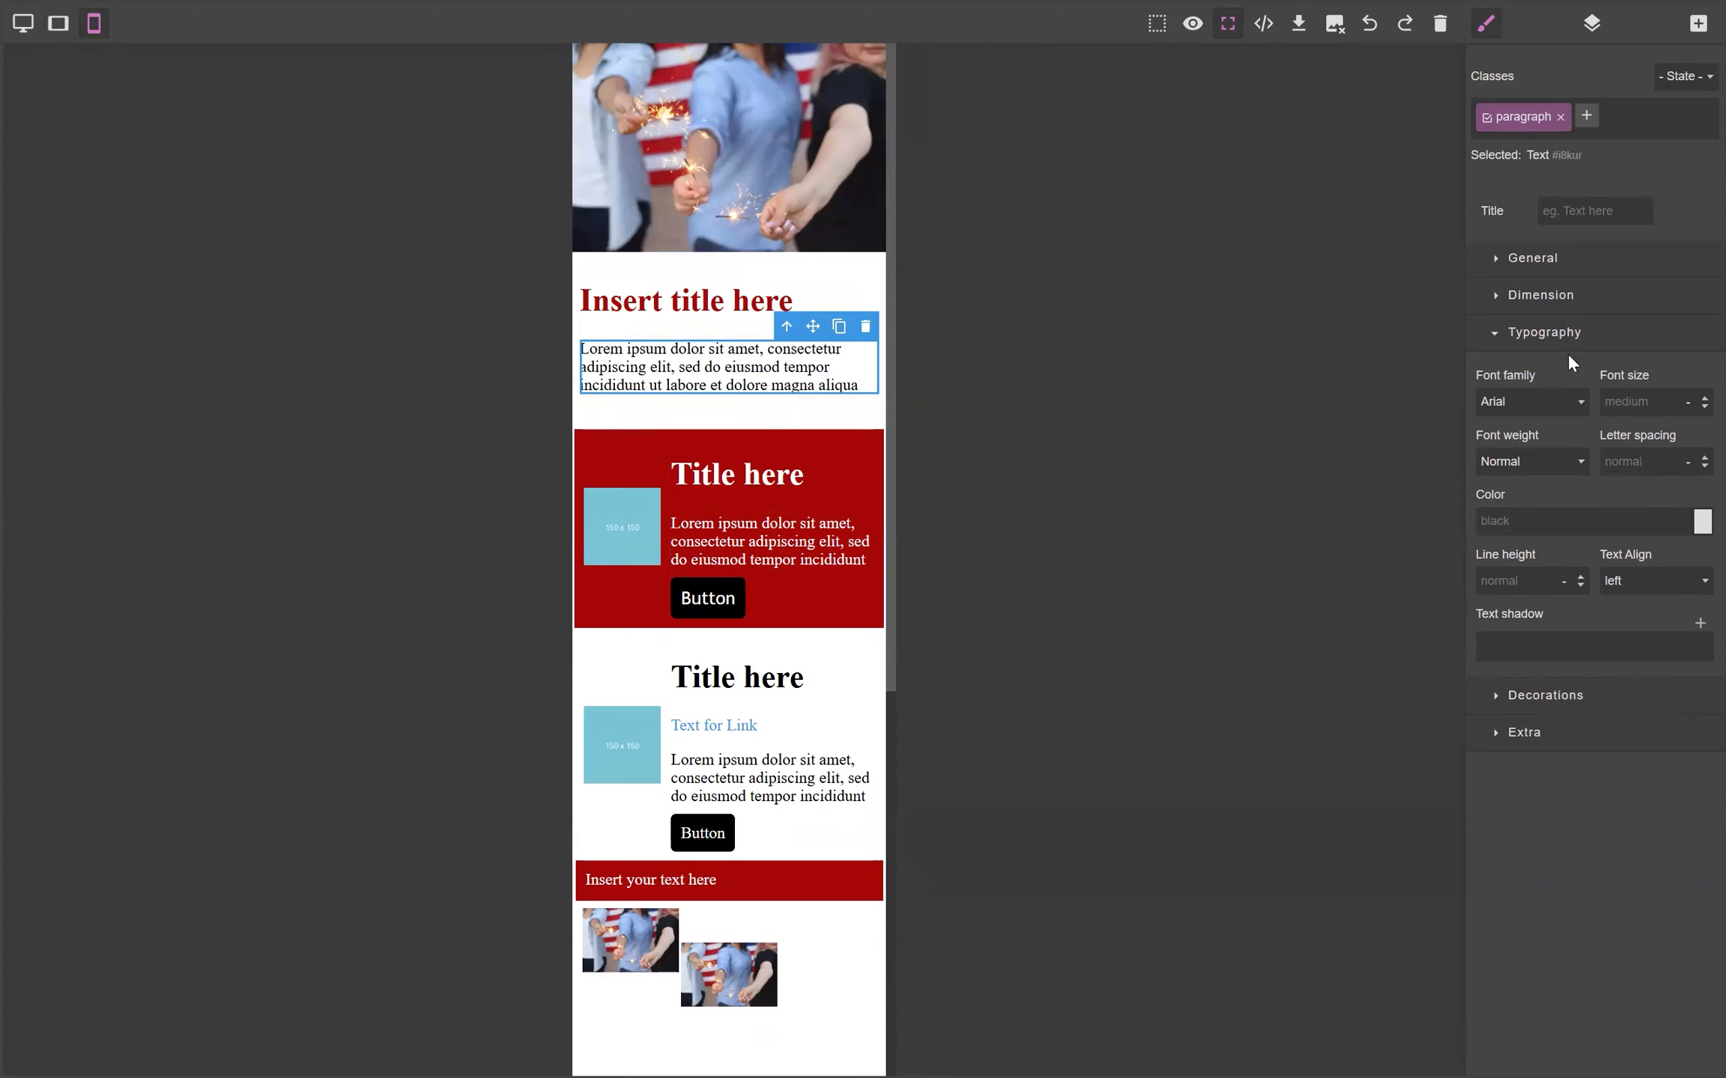
left_click(1506, 695)
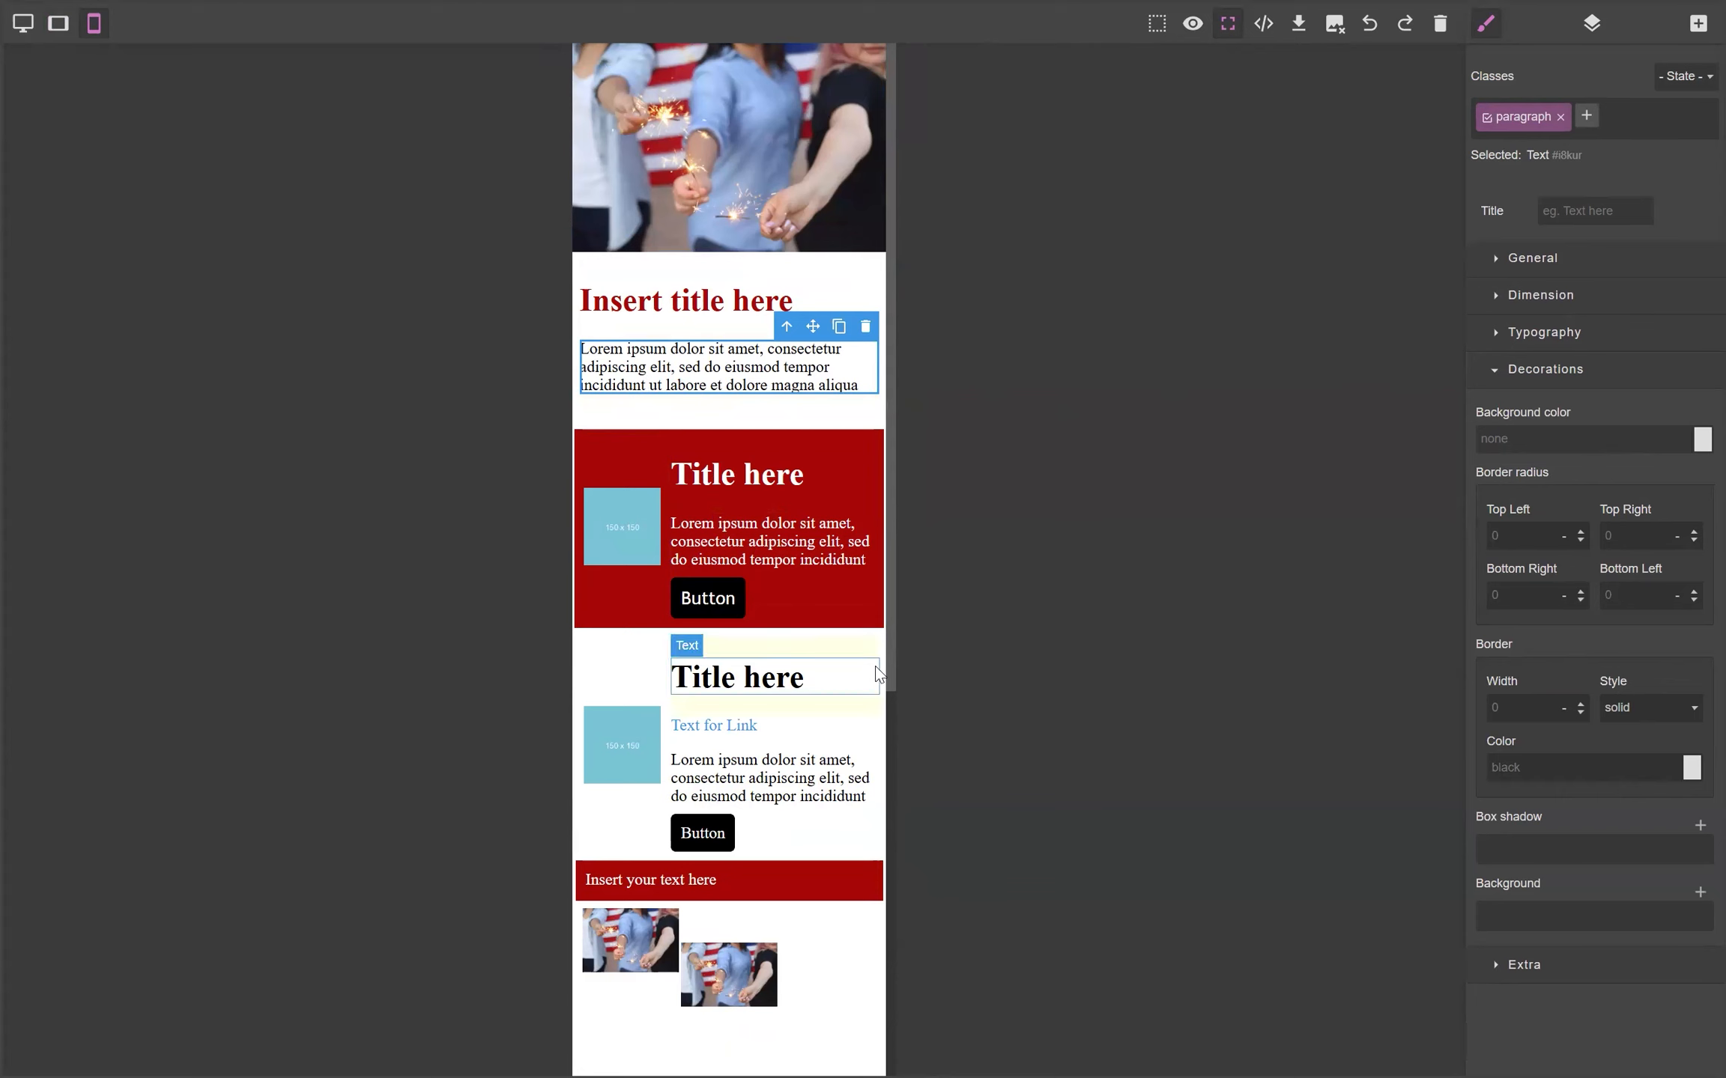
Set the background color of the card table below the two small photos to #a60707, matching the red text banner.
scroll(778, 831, "down", 5)
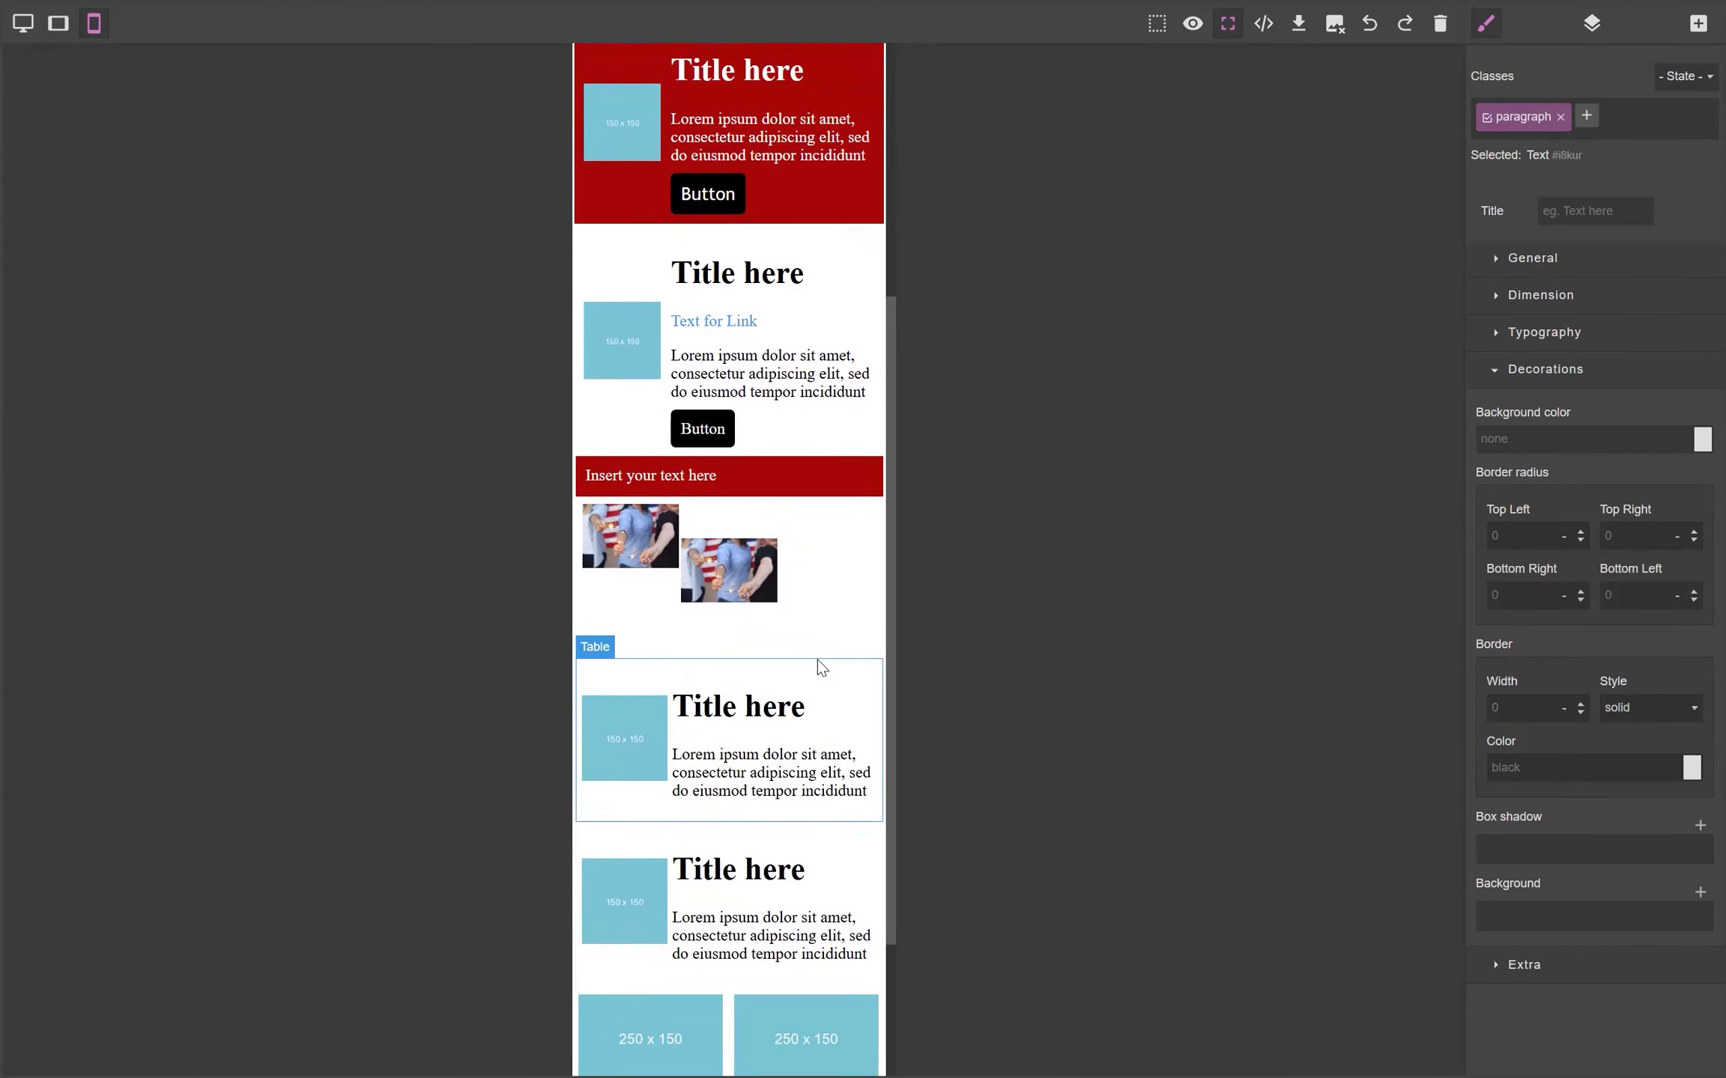
left_click(817, 660)
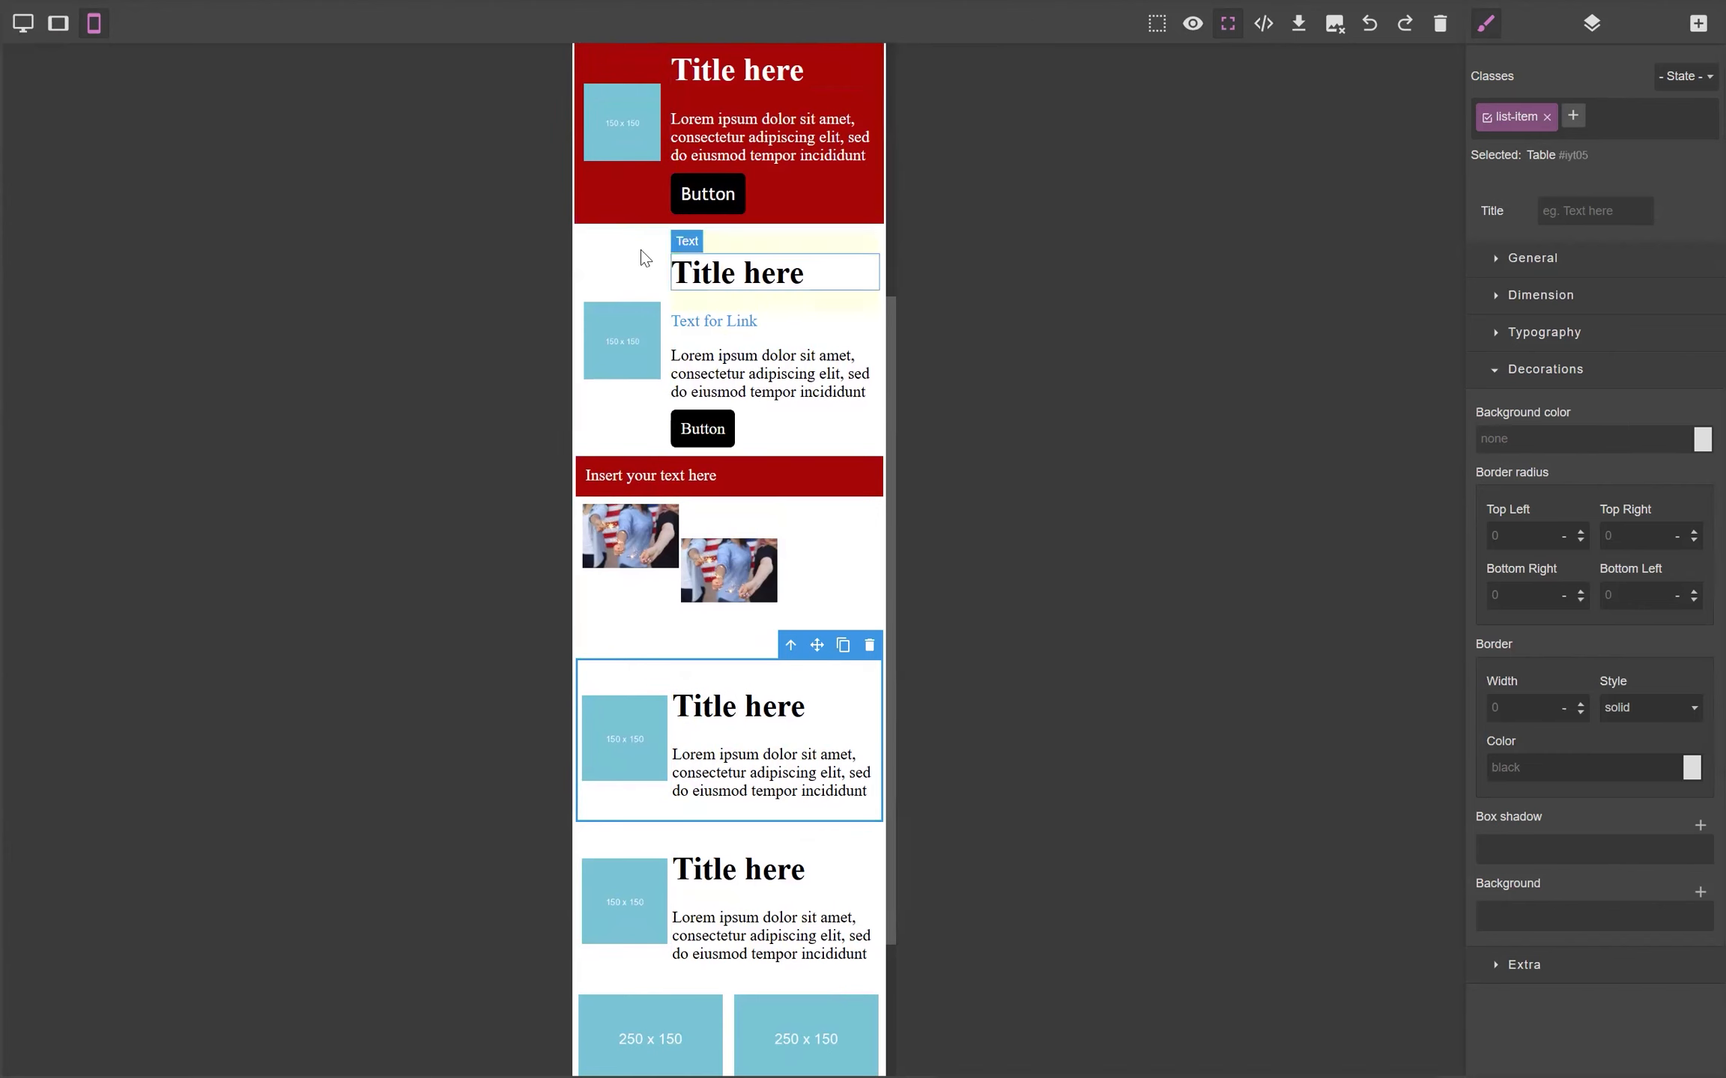
left_click(577, 221)
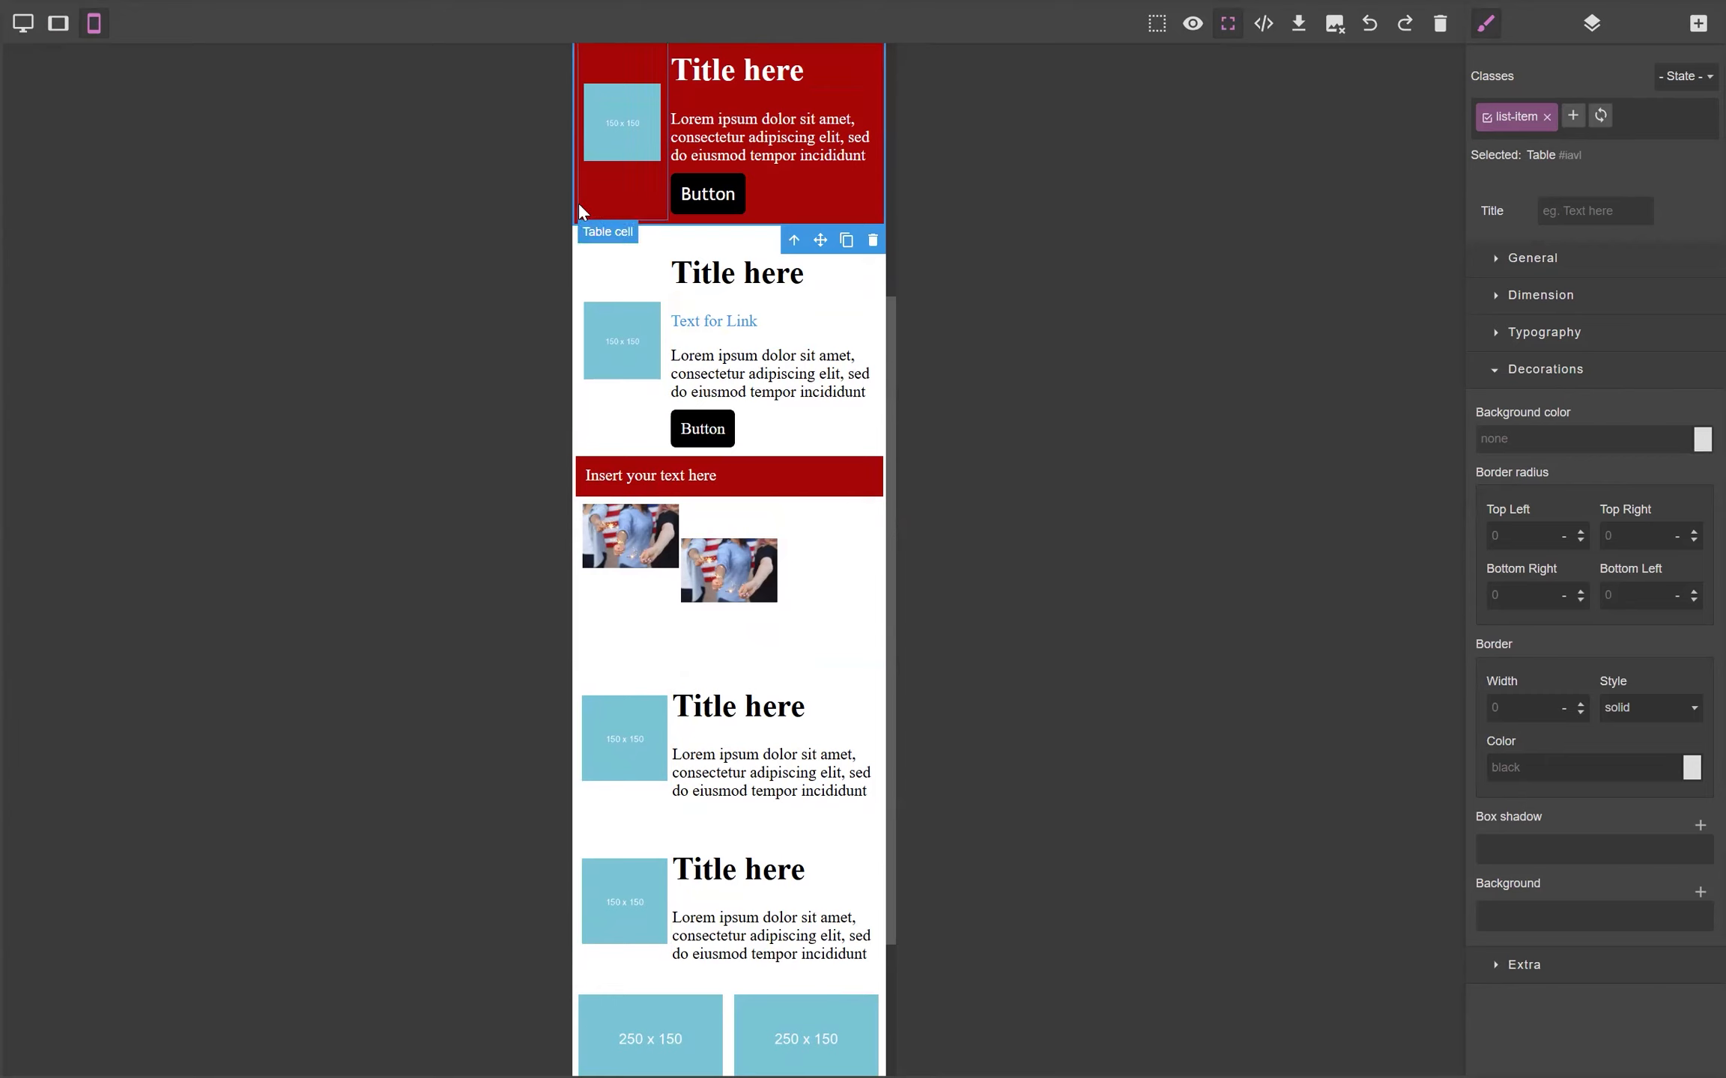
left_click(845, 465)
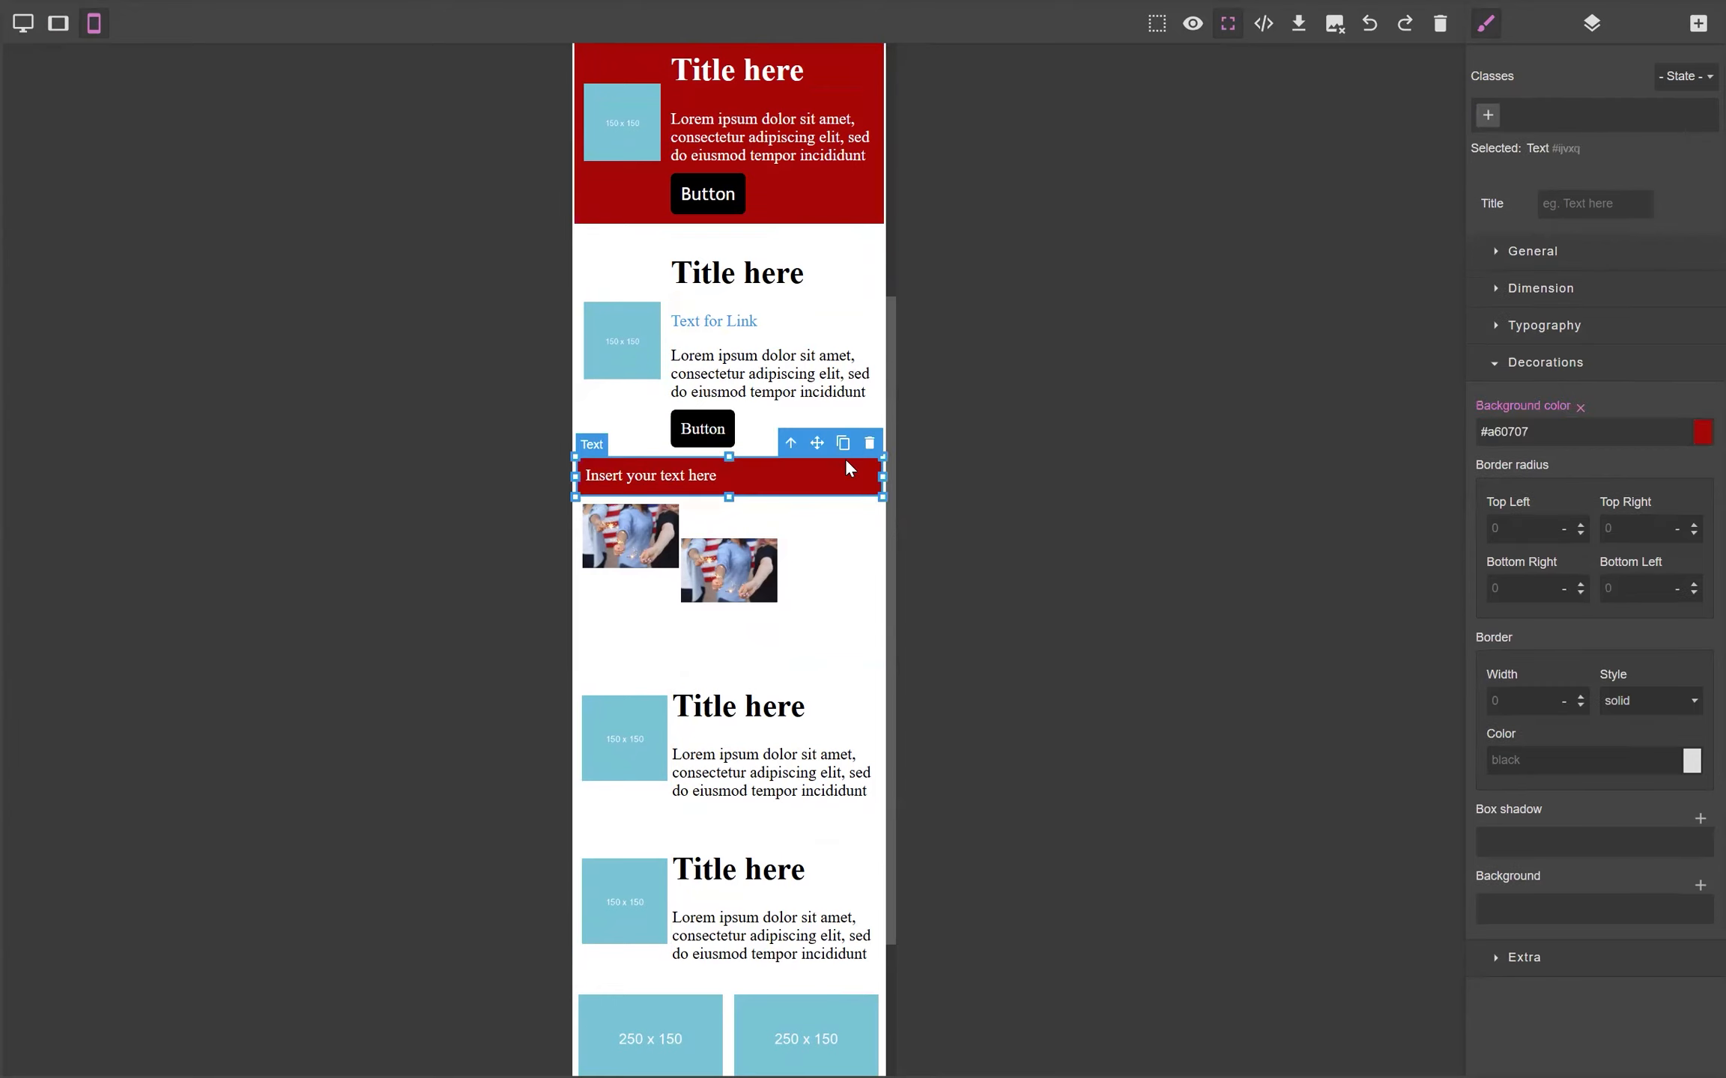
left_click(844, 668)
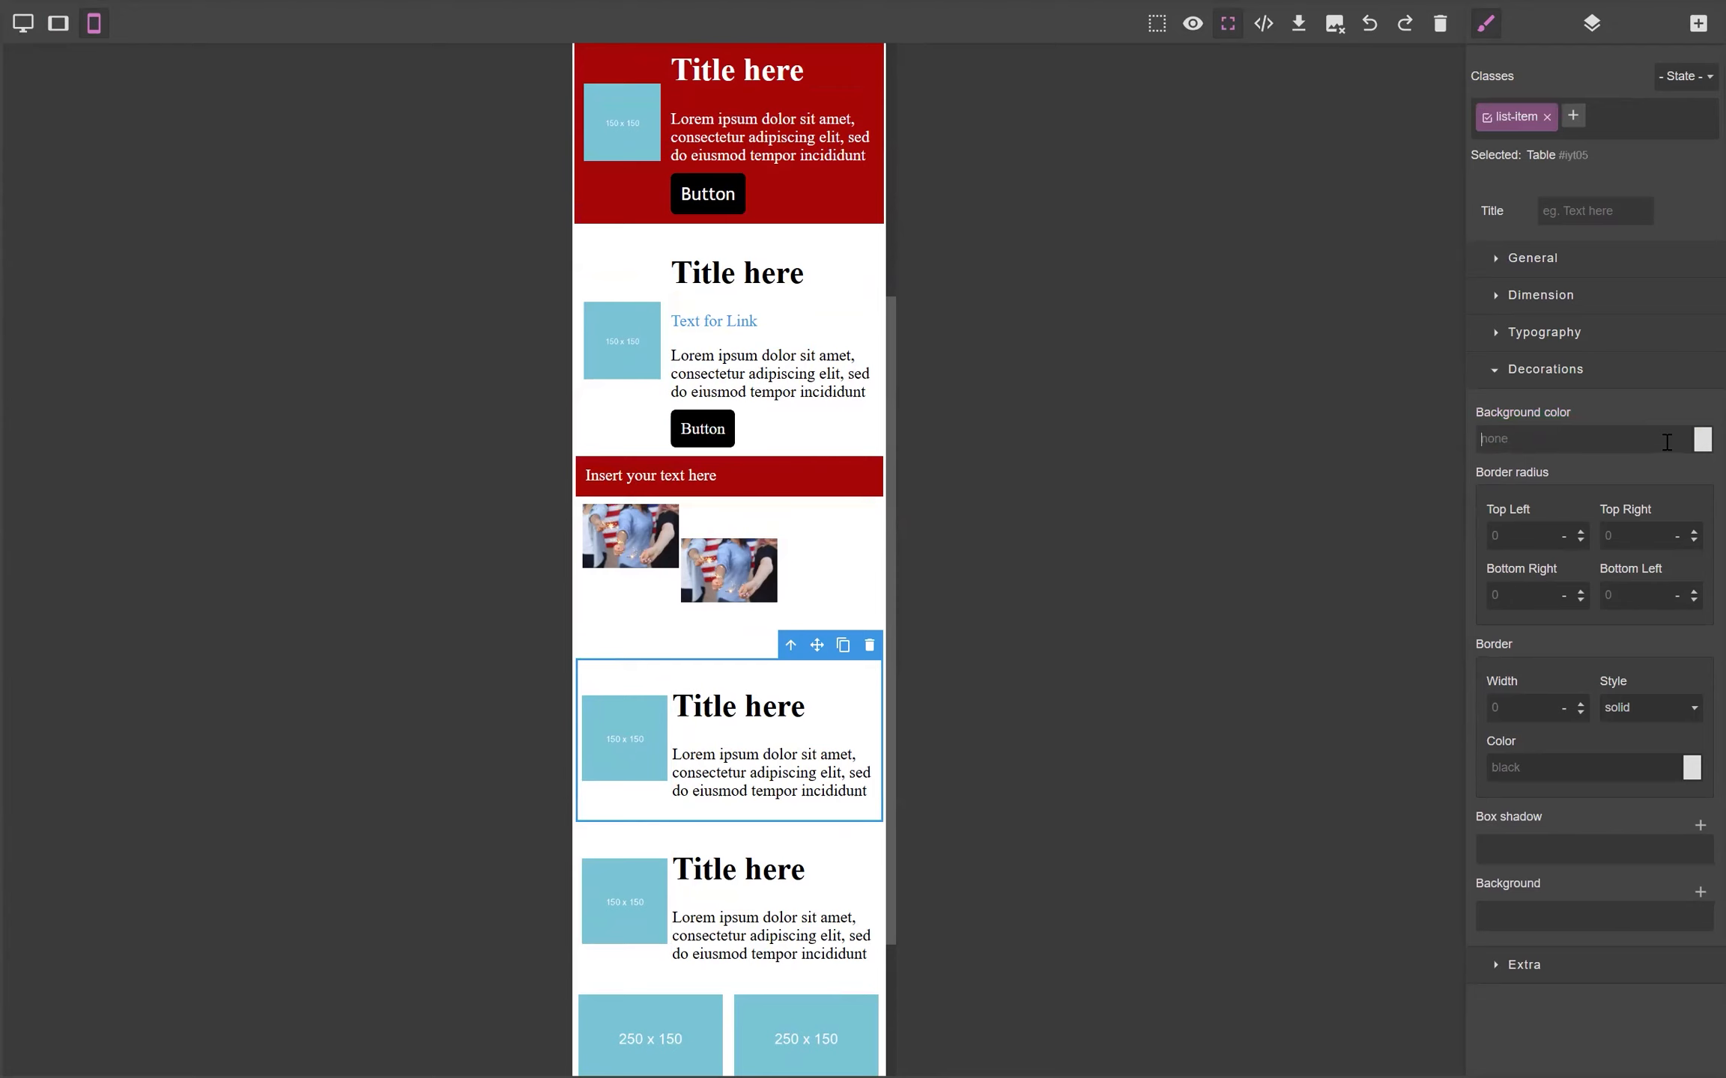
type("#a60707")
key("Return")
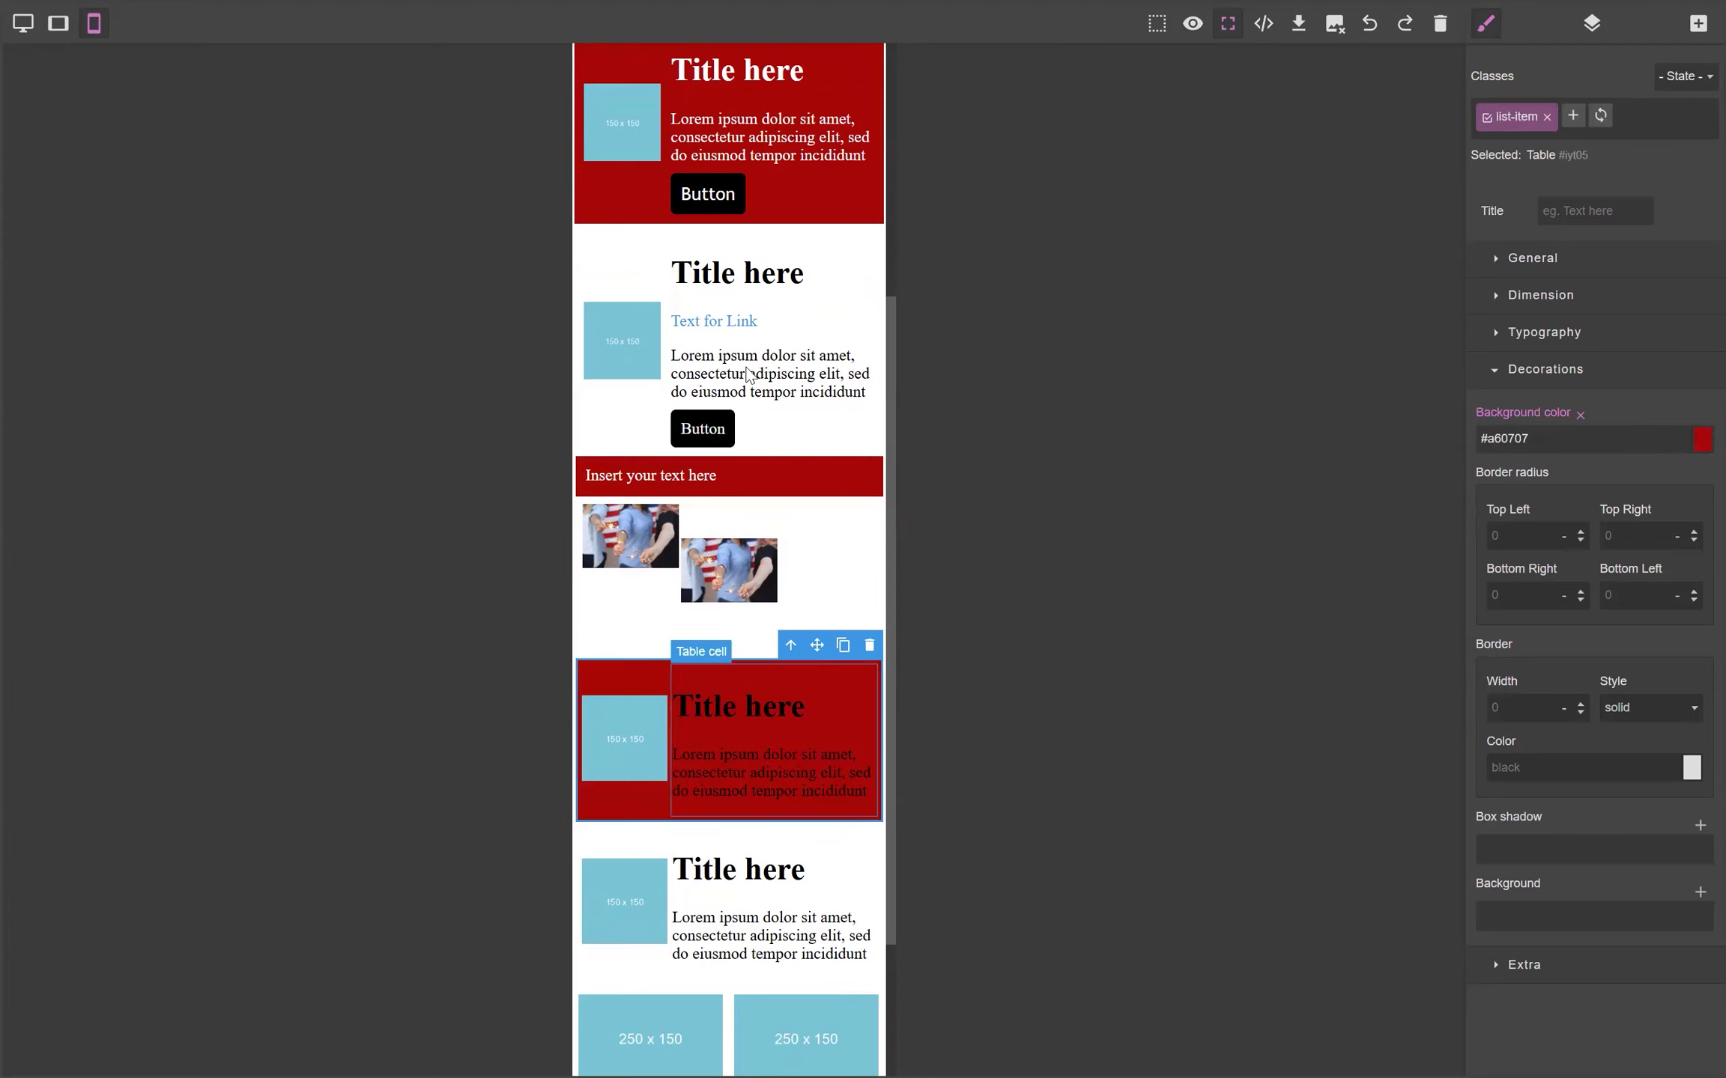
Set the text color of the title in the card below the two small photos to #ffffff.
left_click(767, 705)
double_click(767, 705)
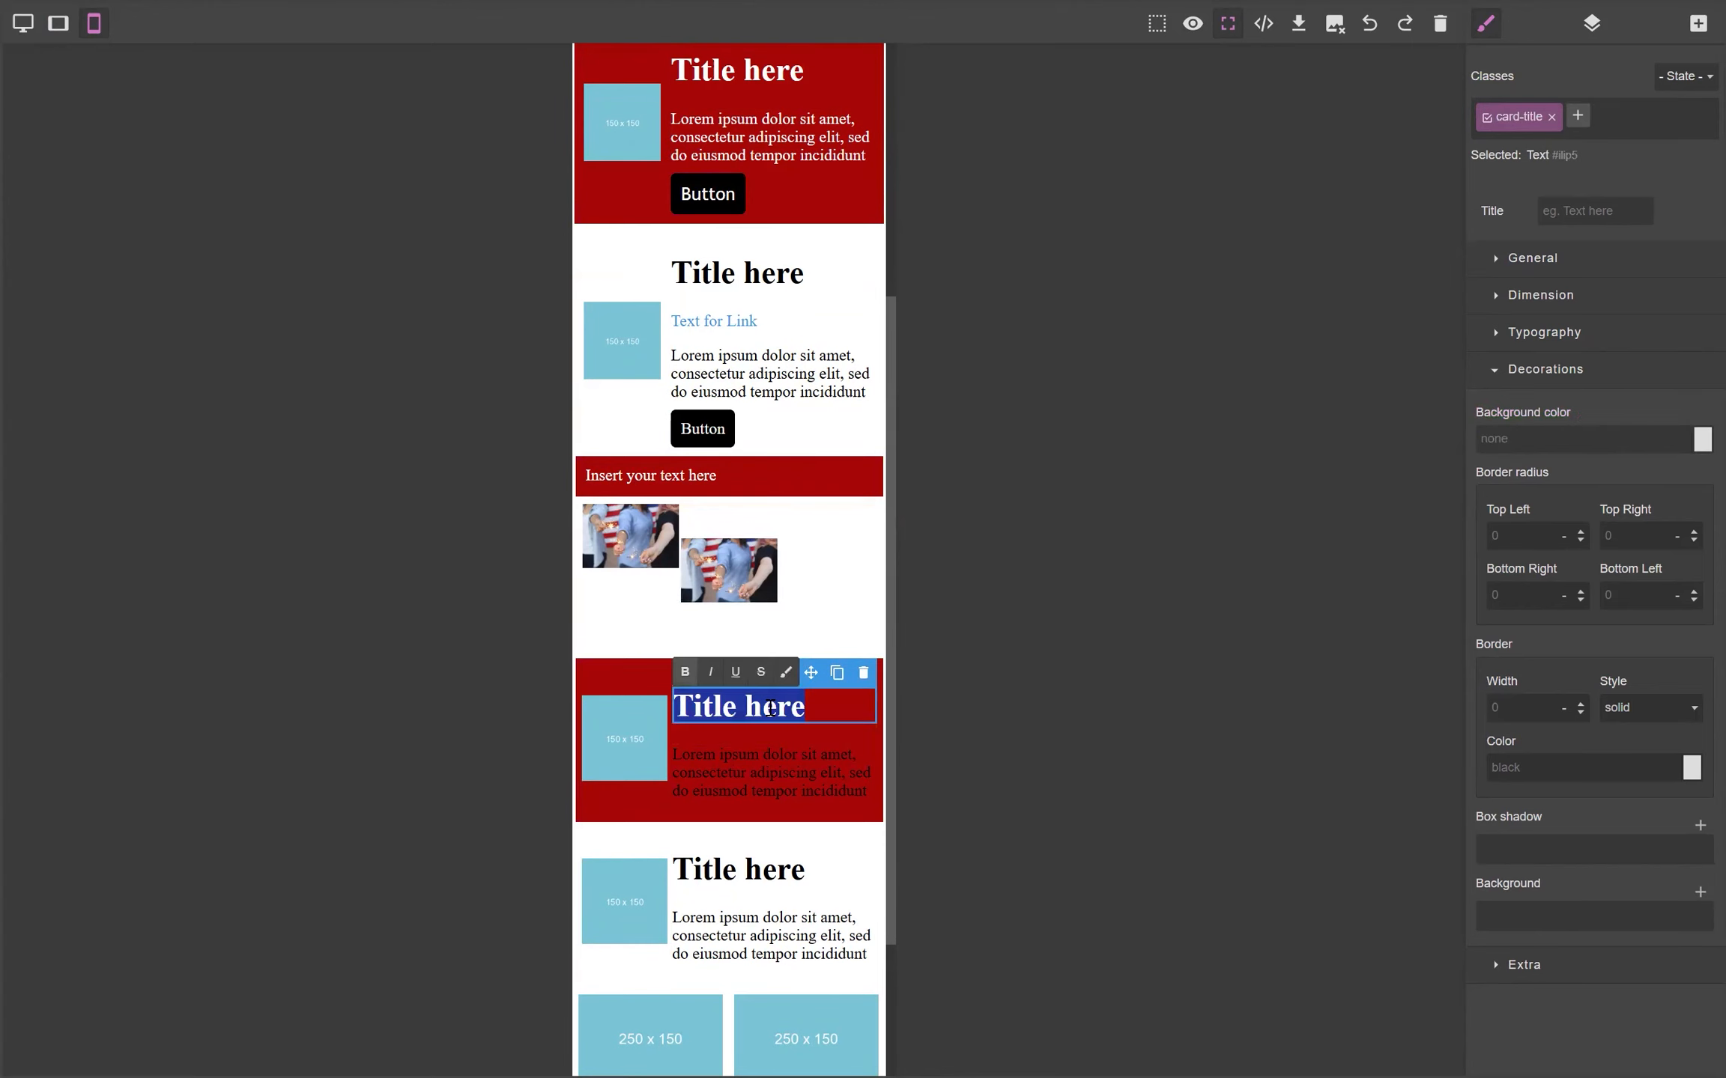
left_click(1468, 331)
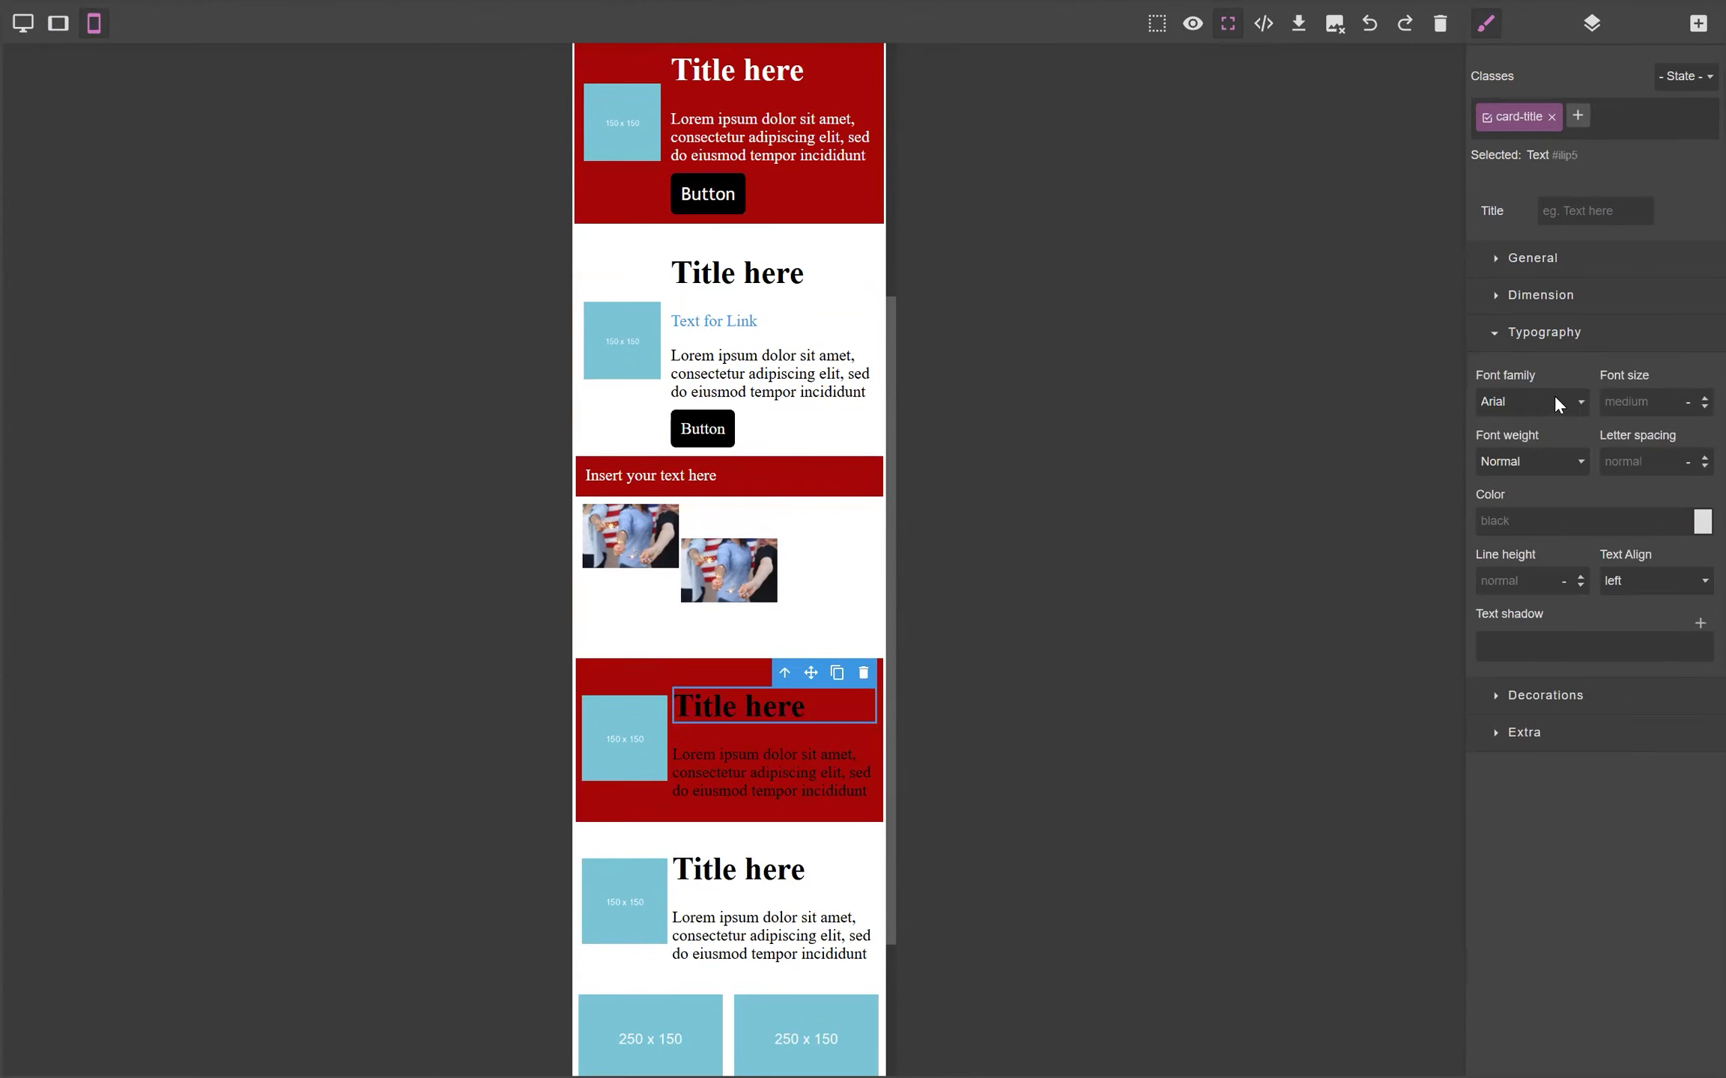
left_click(1699, 529)
left_click(1628, 519)
double_click(1627, 525)
left_click(1700, 528)
double_click(1599, 519)
type("ffffff")
key("Return")
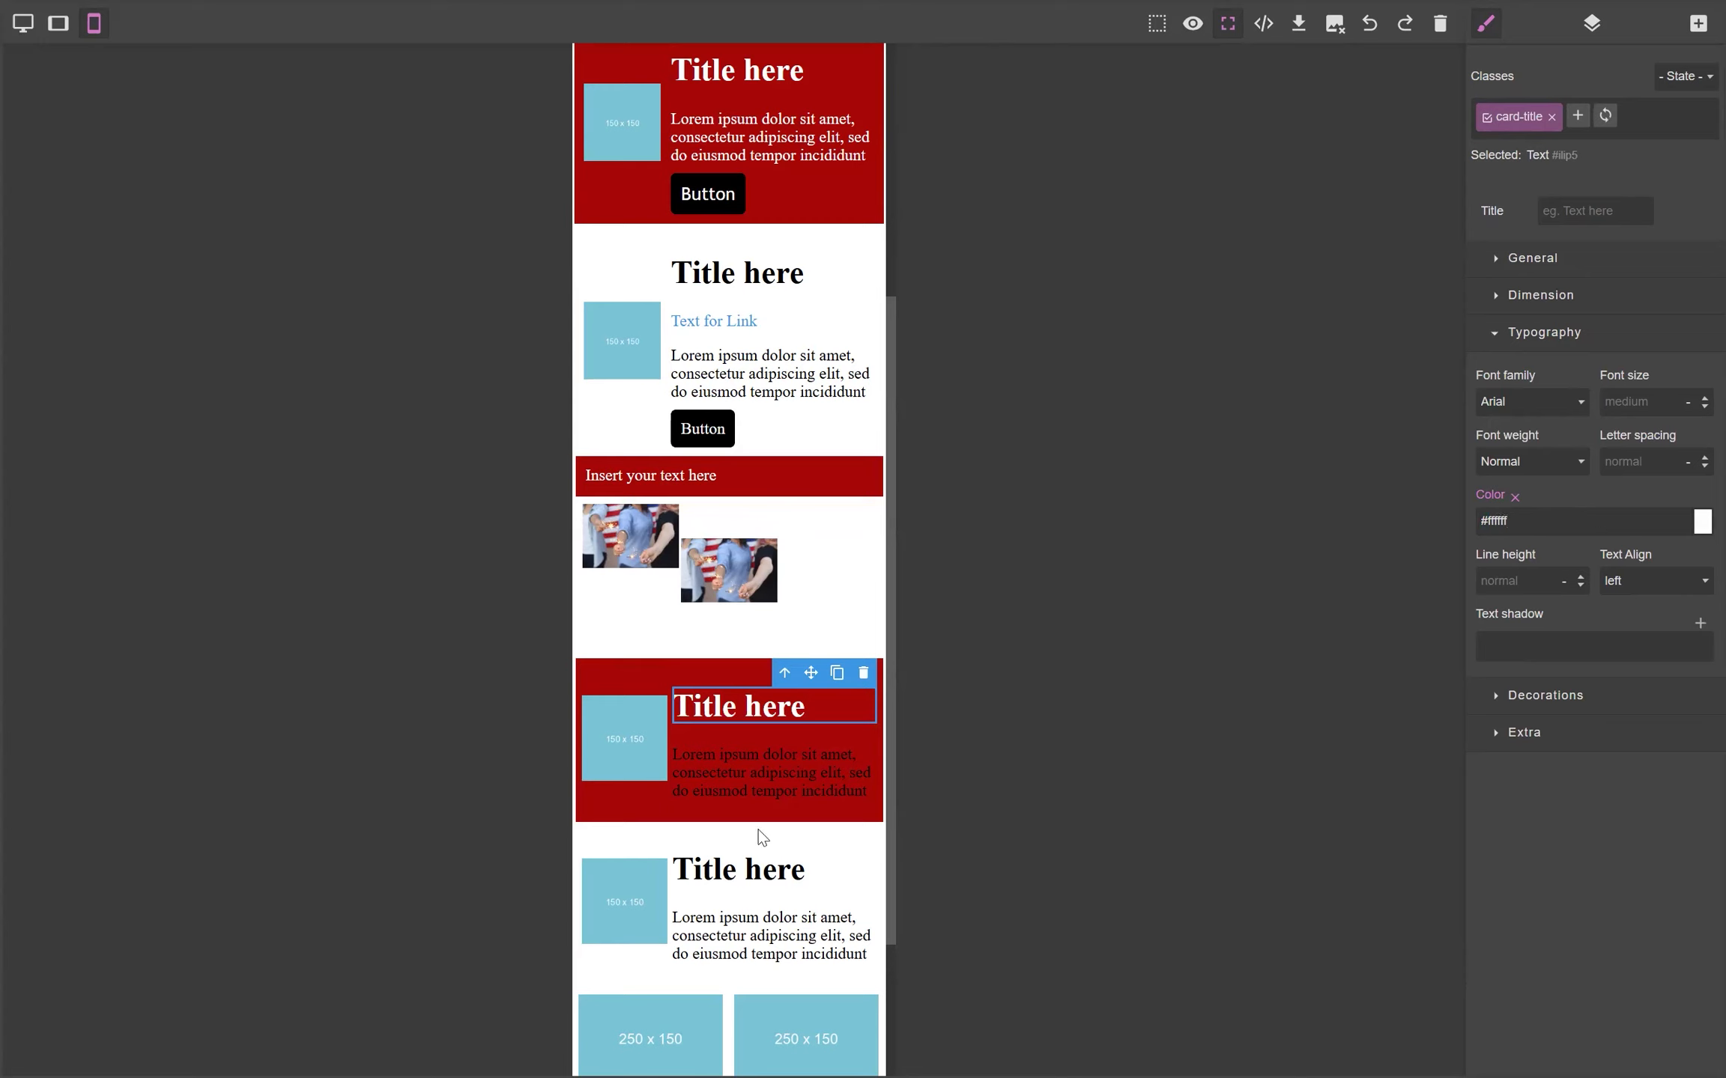
Set the text color of the paragraph under that card's white title to #ffffff.
triple_click(726, 763)
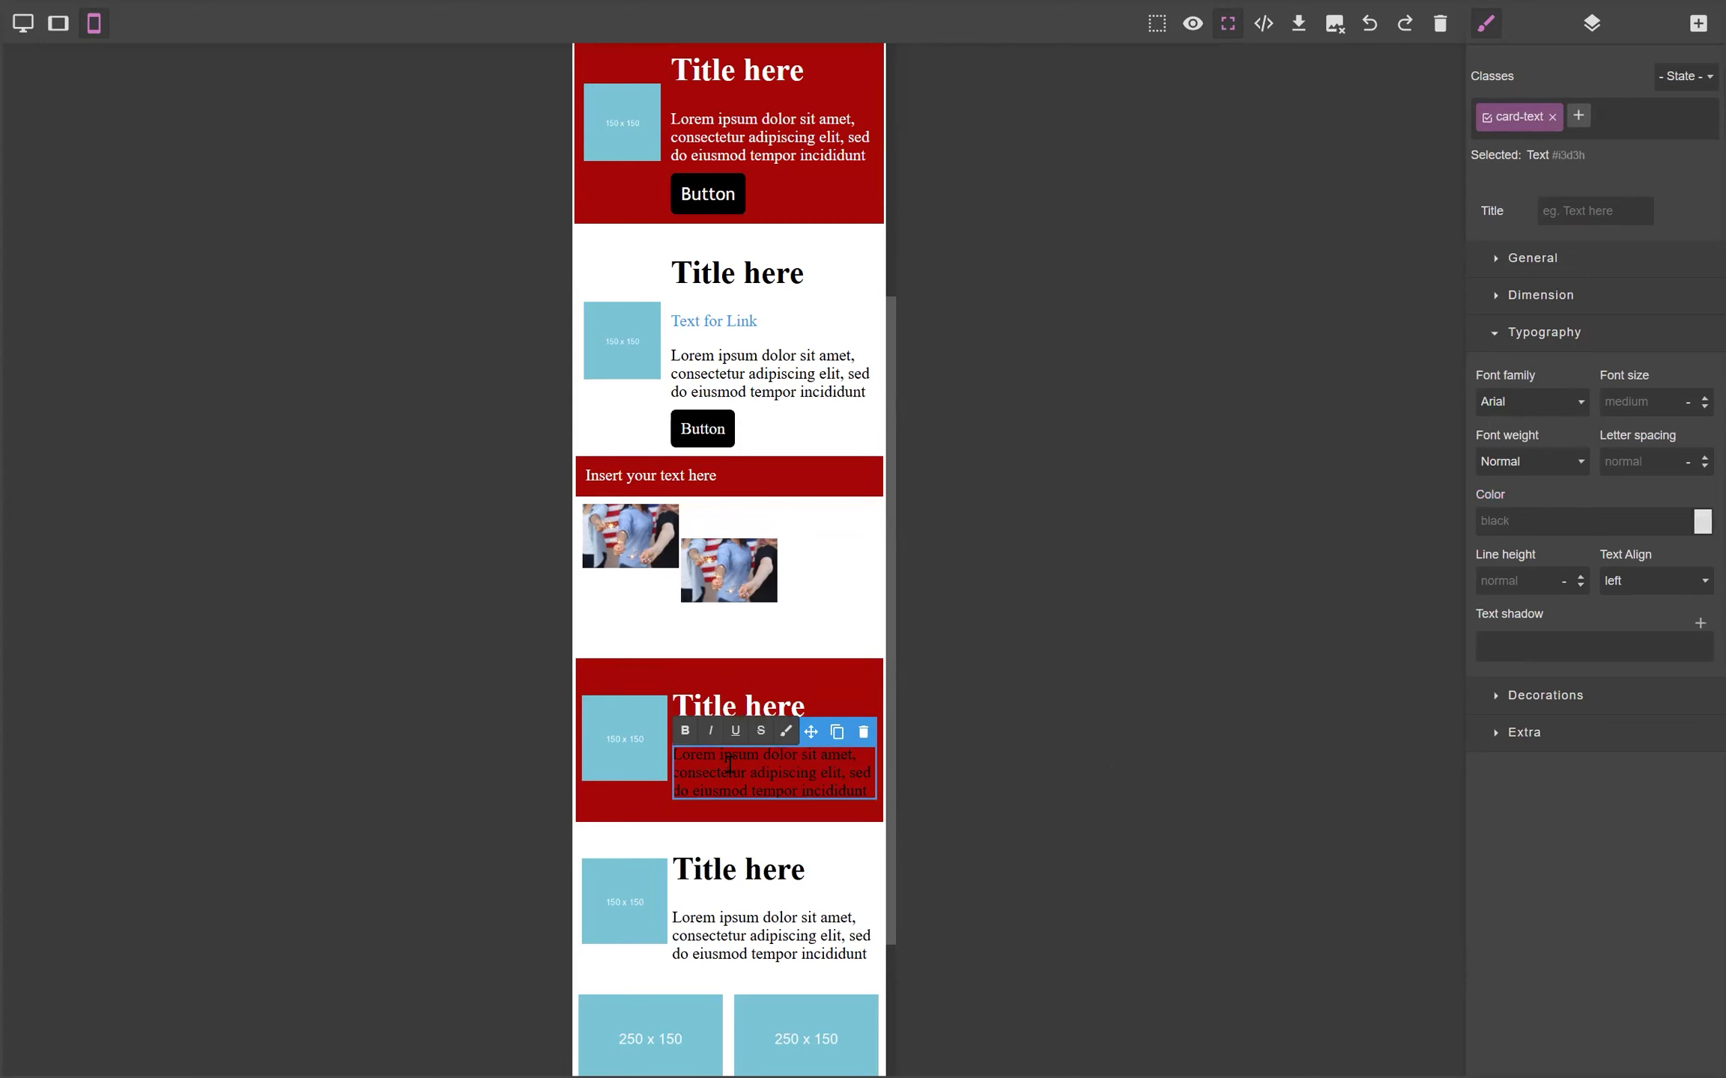
left_click(1540, 522)
type("ffffff")
key("Return")
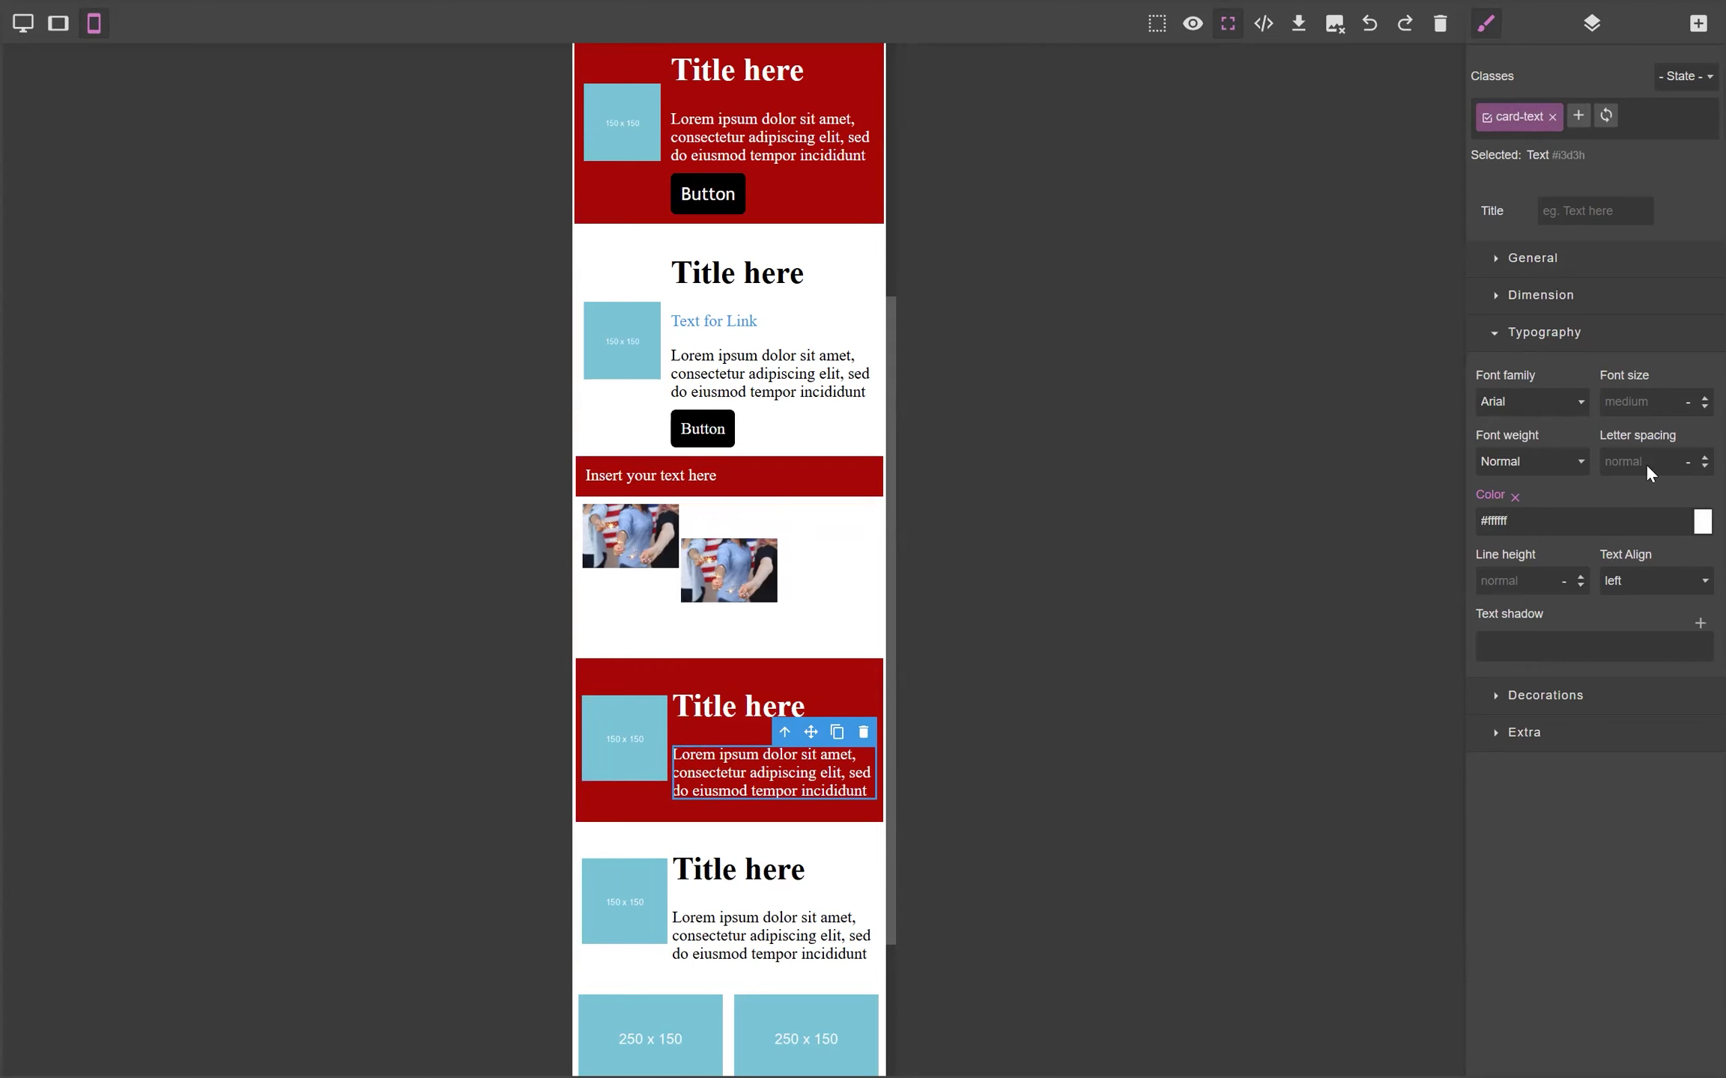
Exit full-screen editing and open the text color picker for the selected card paragraph.
left_click(1229, 27)
scroll(1393, 599, "down", 5)
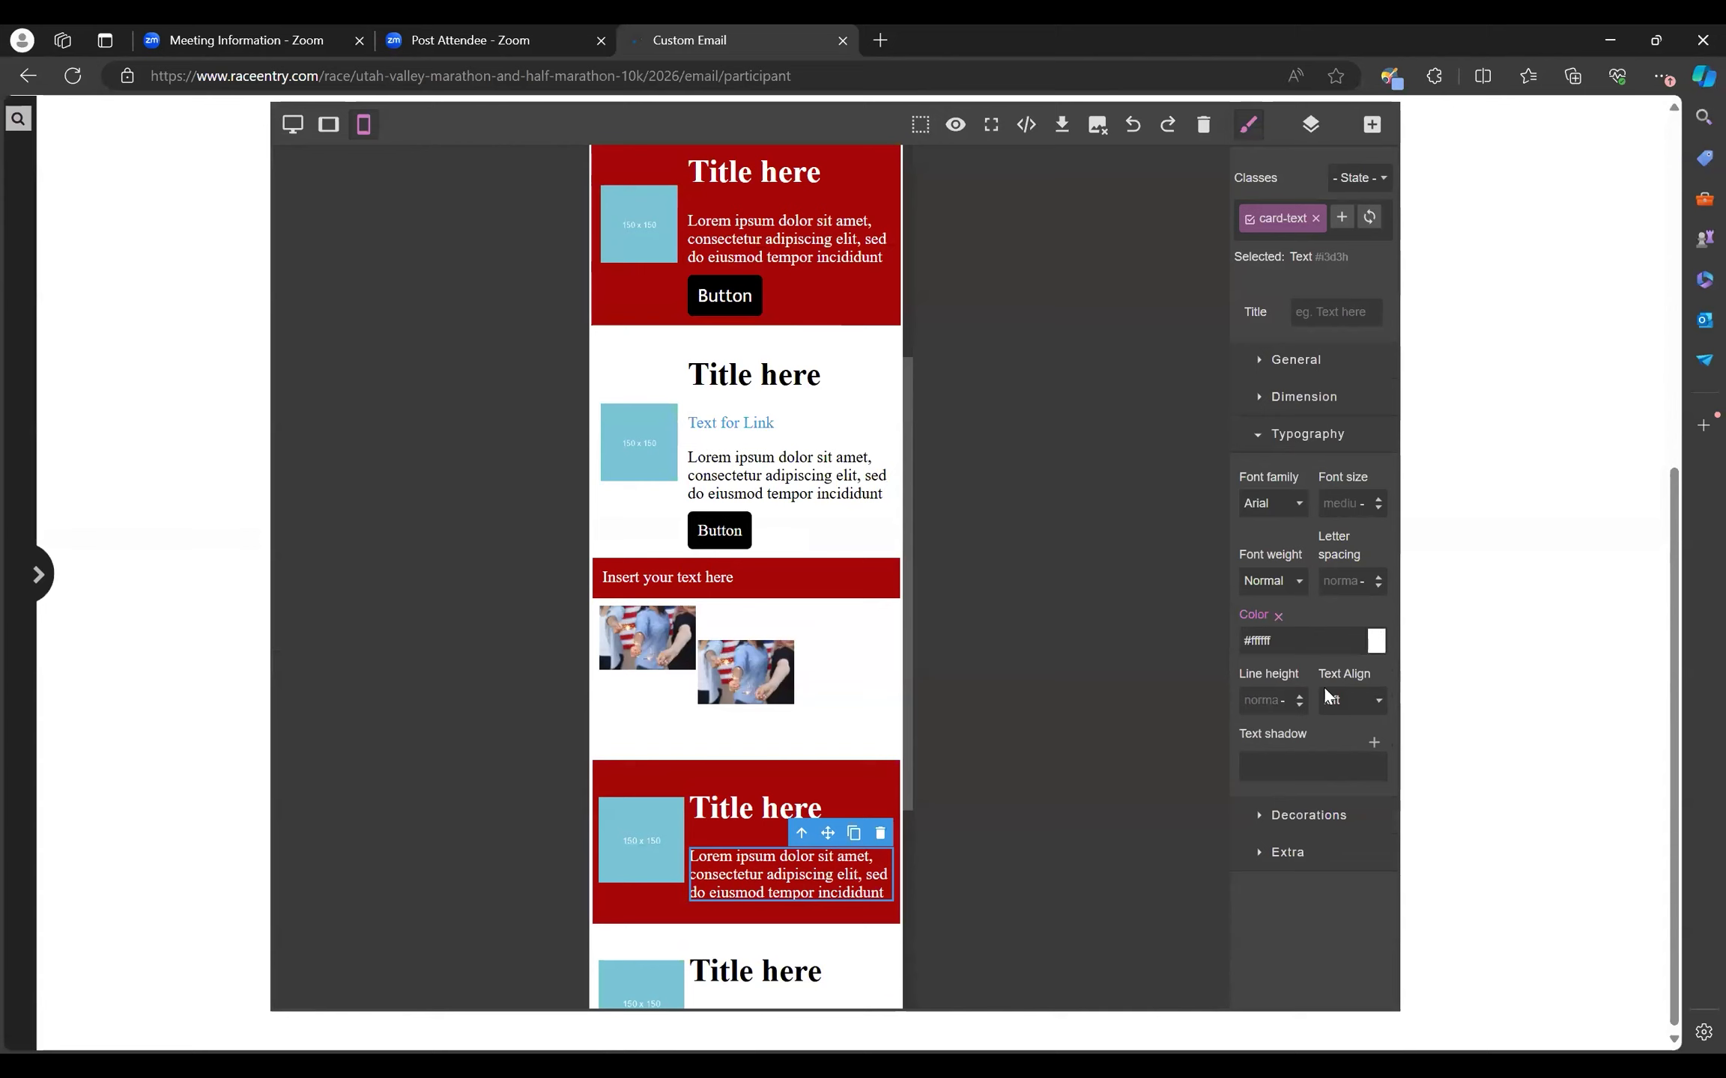
left_click(1380, 641)
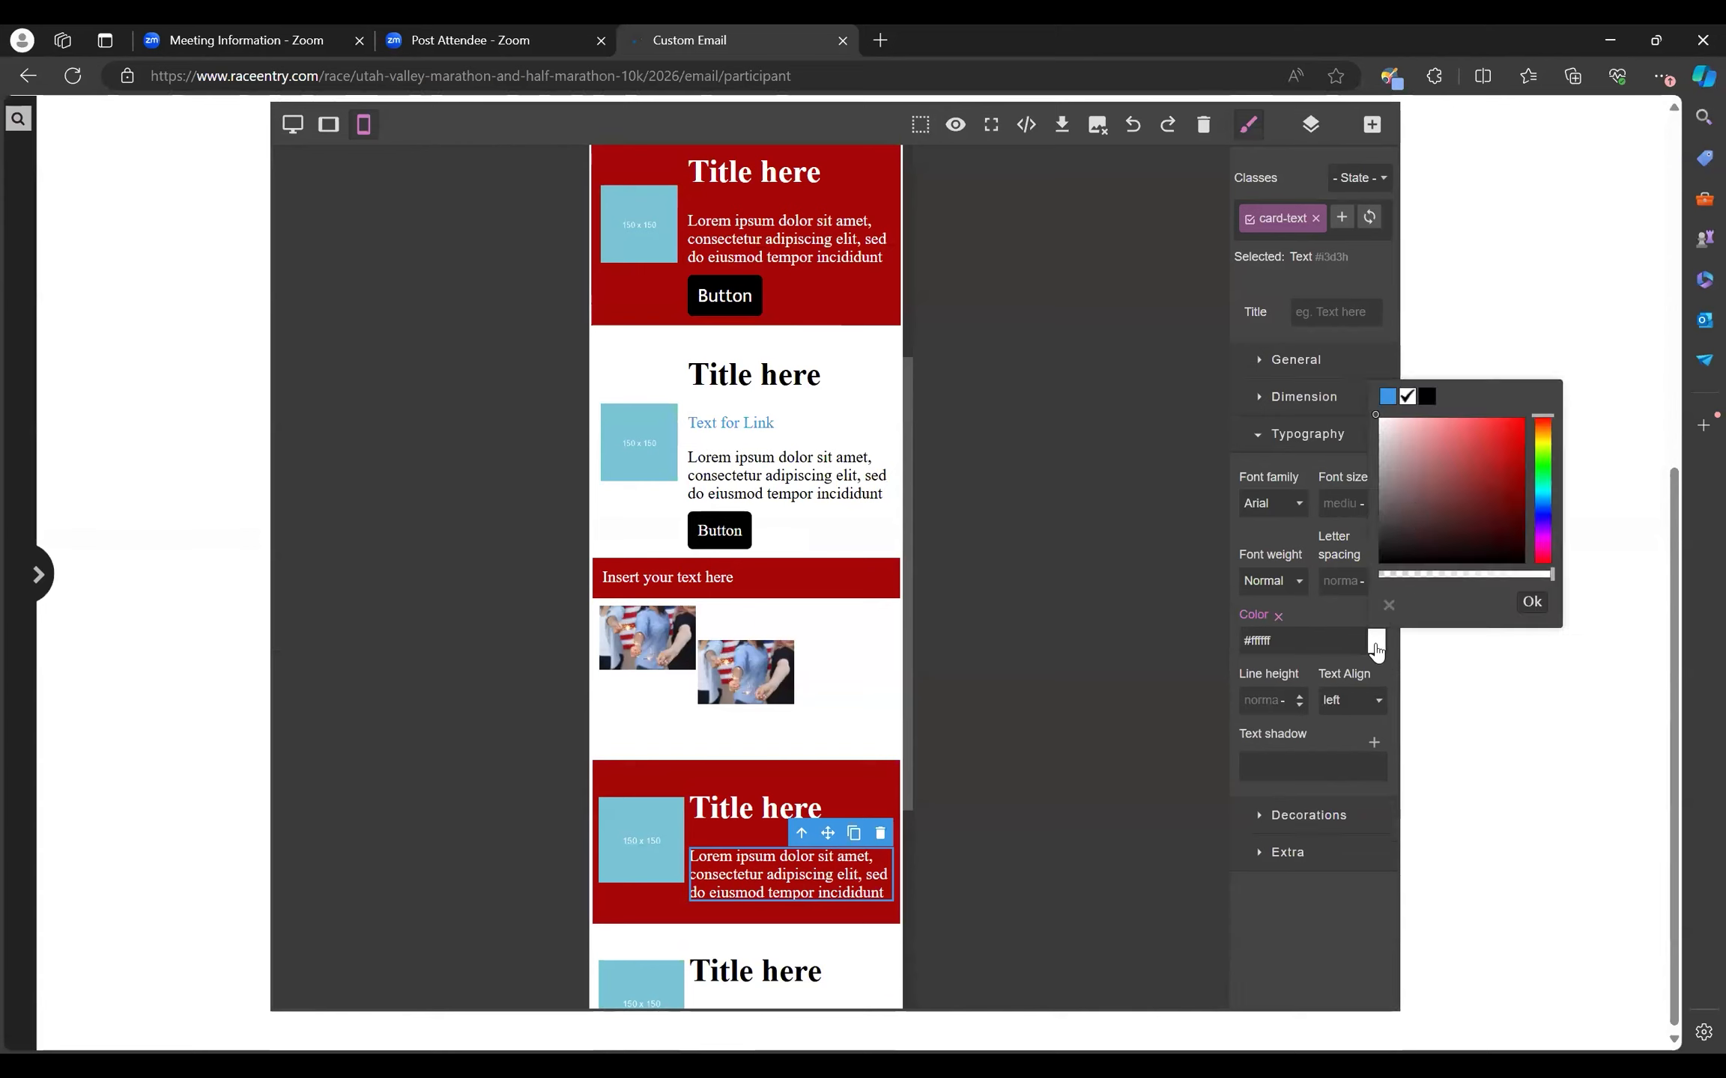
left_click(1376, 645)
left_click(1375, 647)
scroll(761, 928, "down", 1)
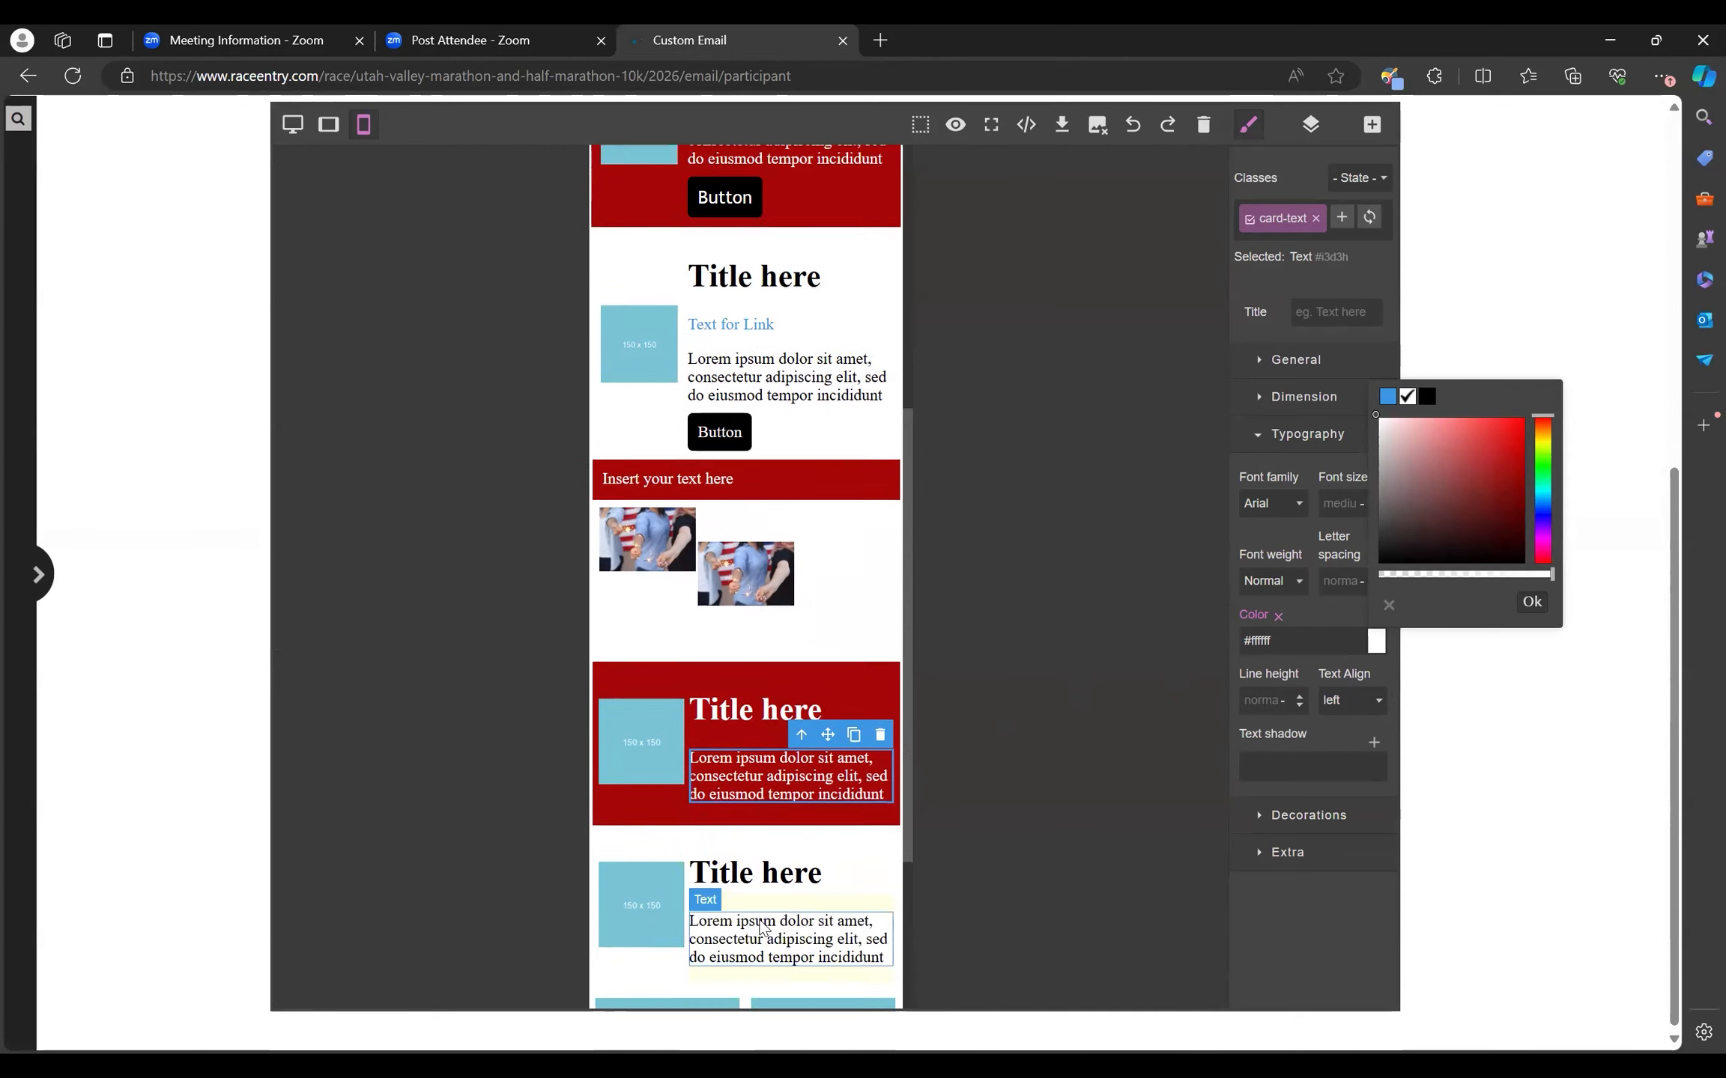
Set the background color of the text cell in the second card below the two small photos to #a60707.
scroll(761, 928, "down", 1)
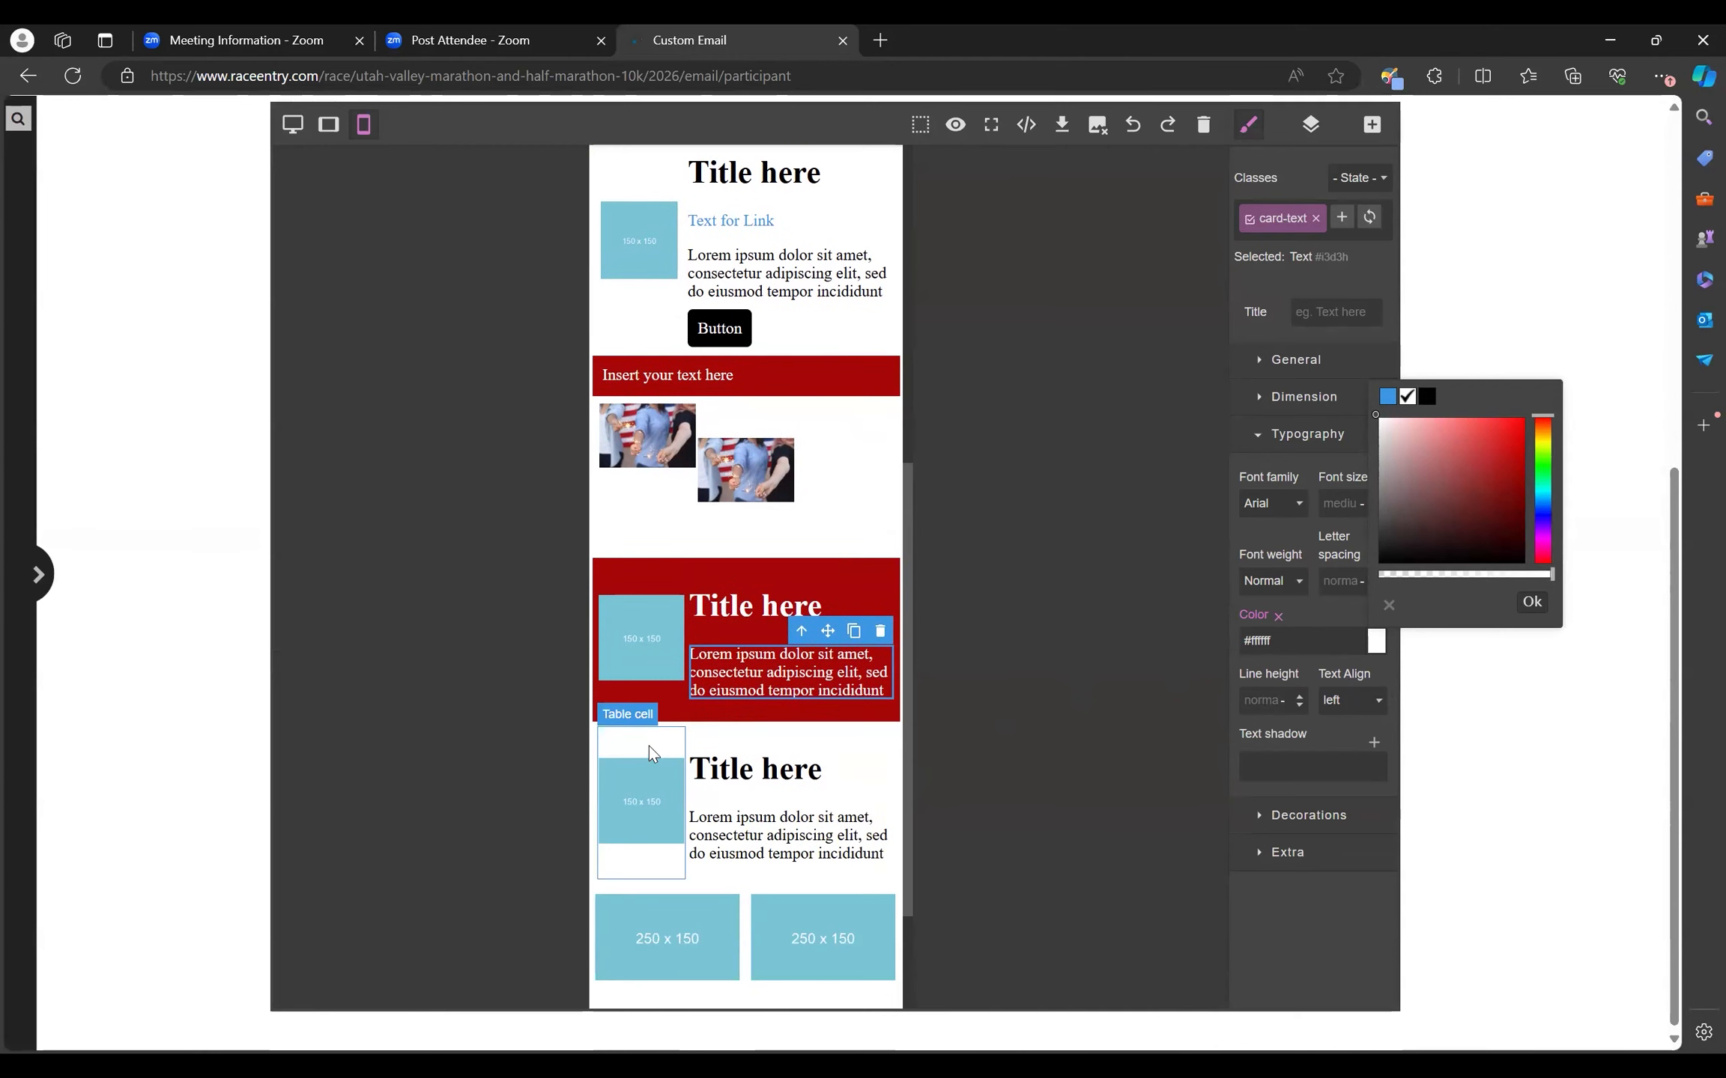
left_click(689, 734)
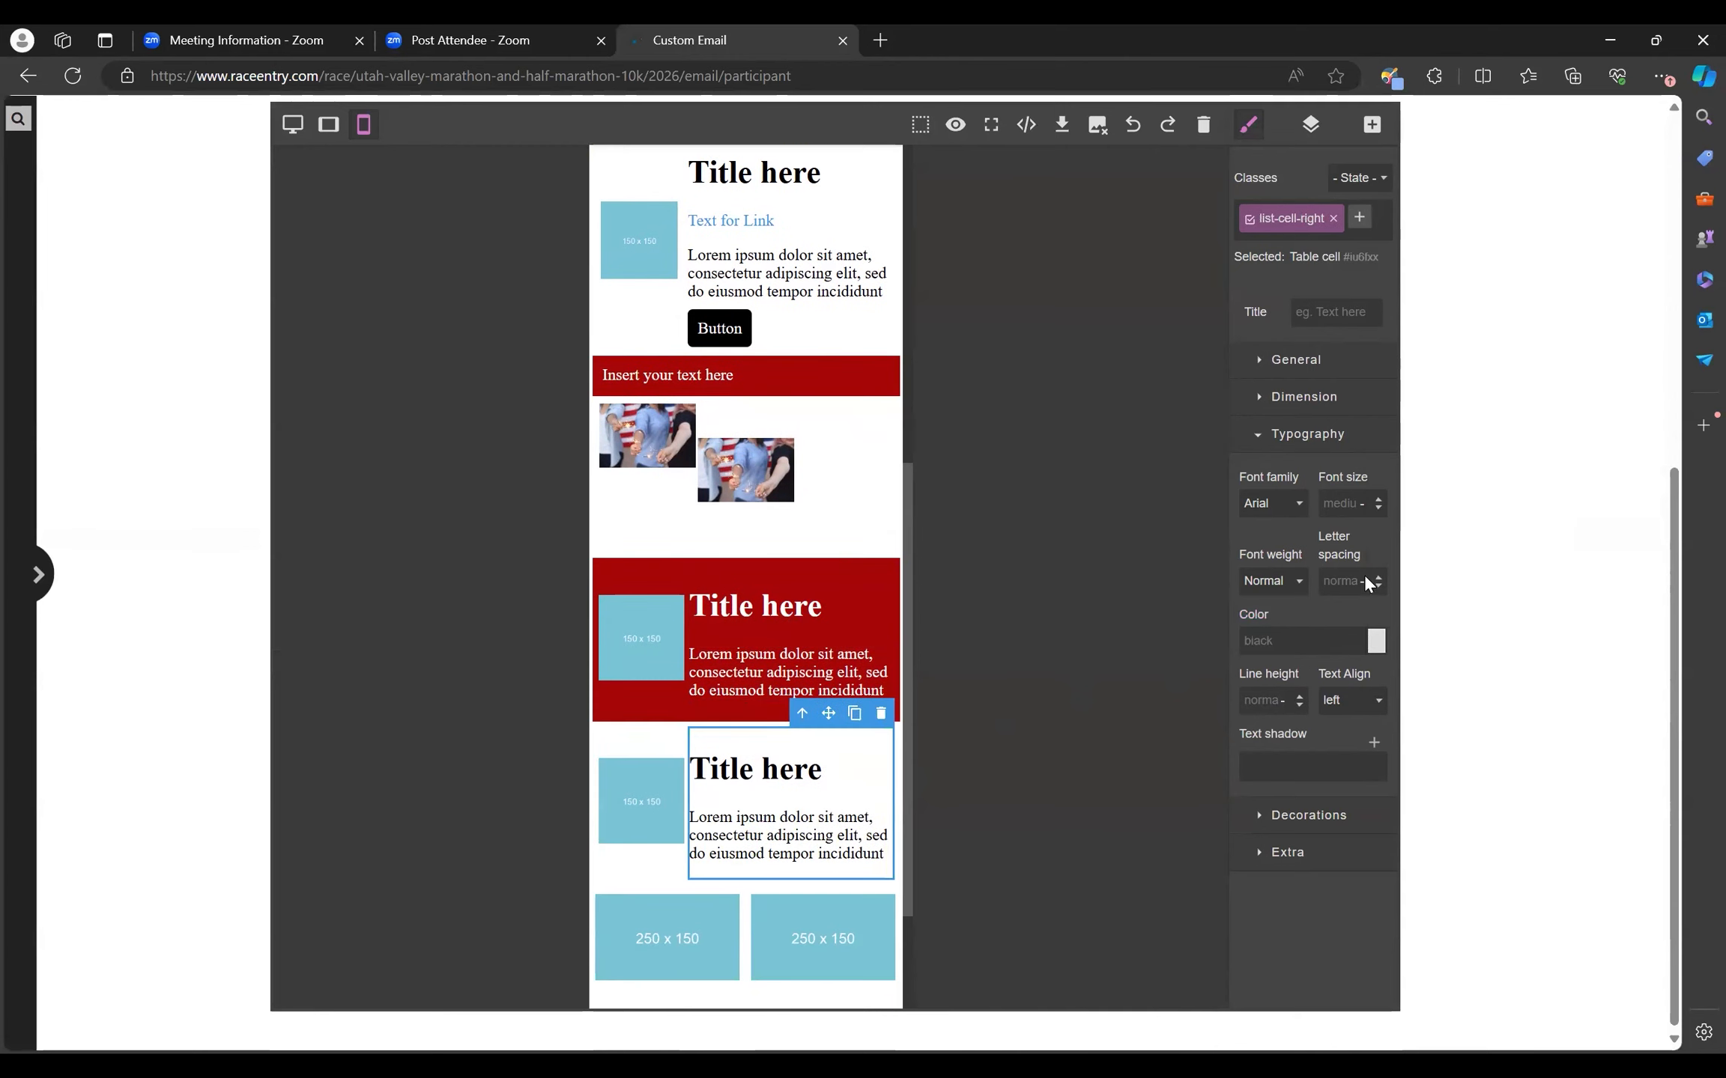
left_click(1258, 436)
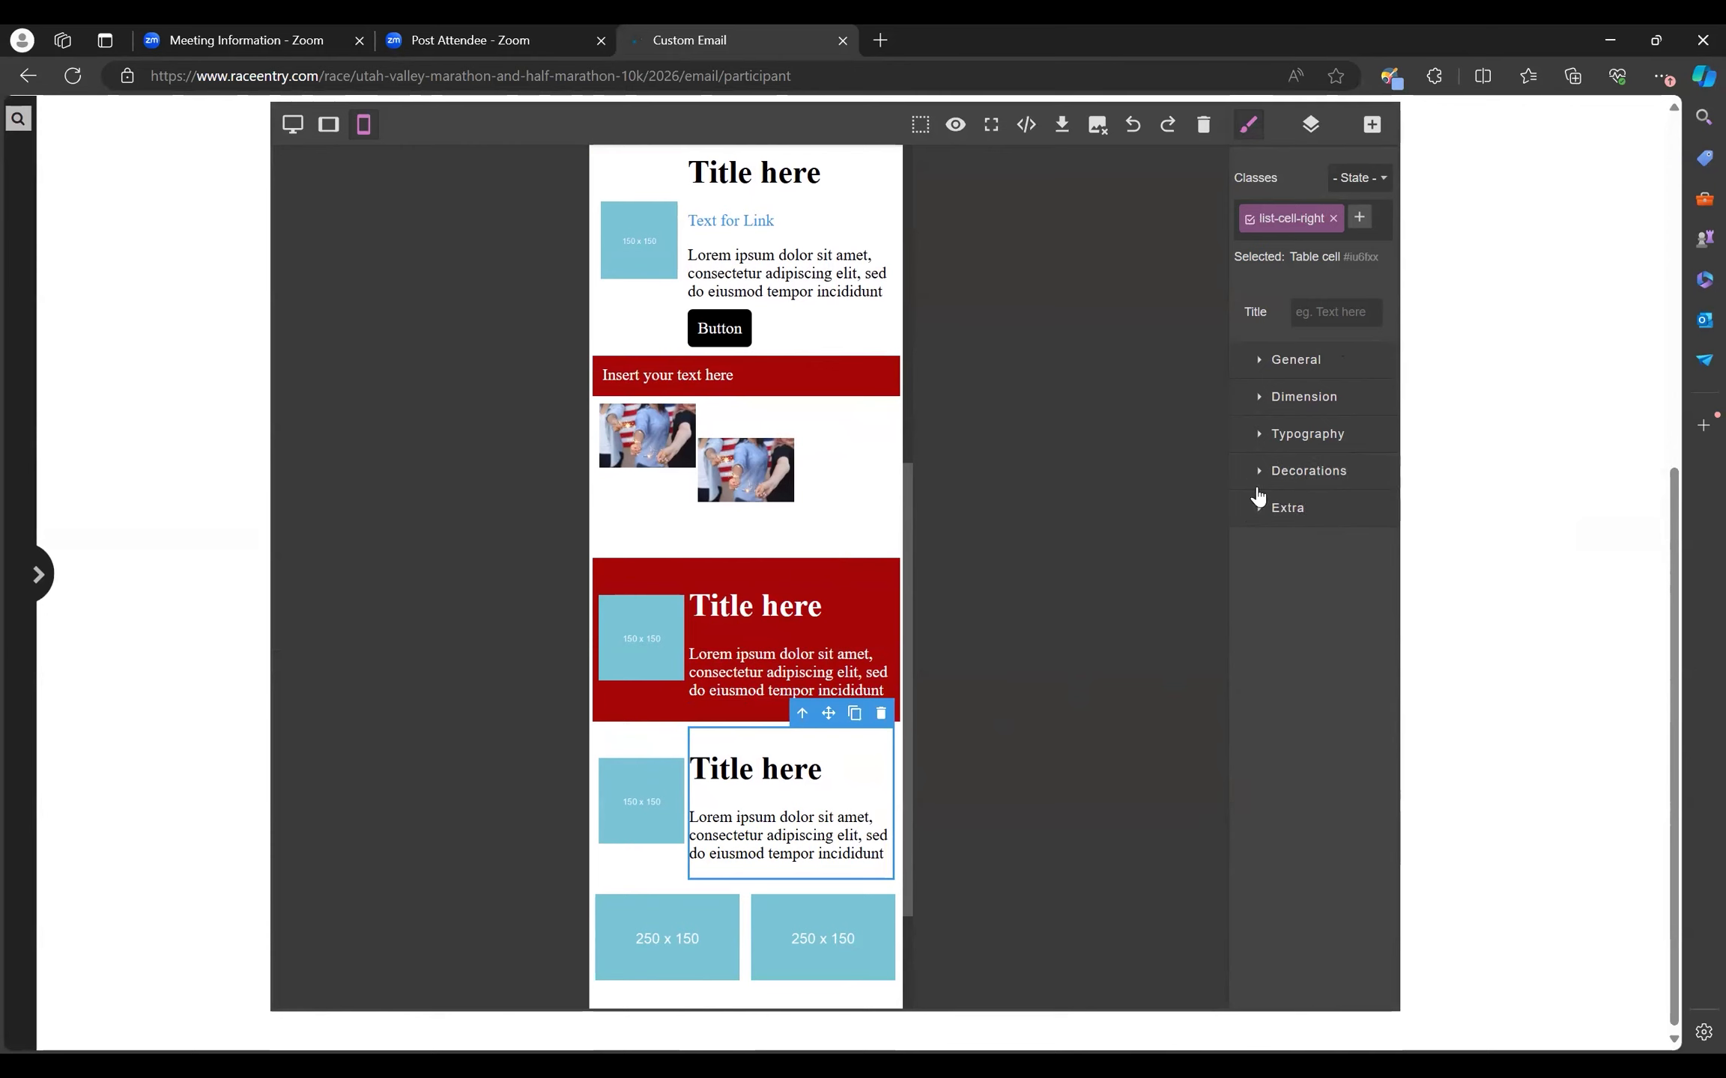
left_click(1266, 473)
left_click(1367, 540)
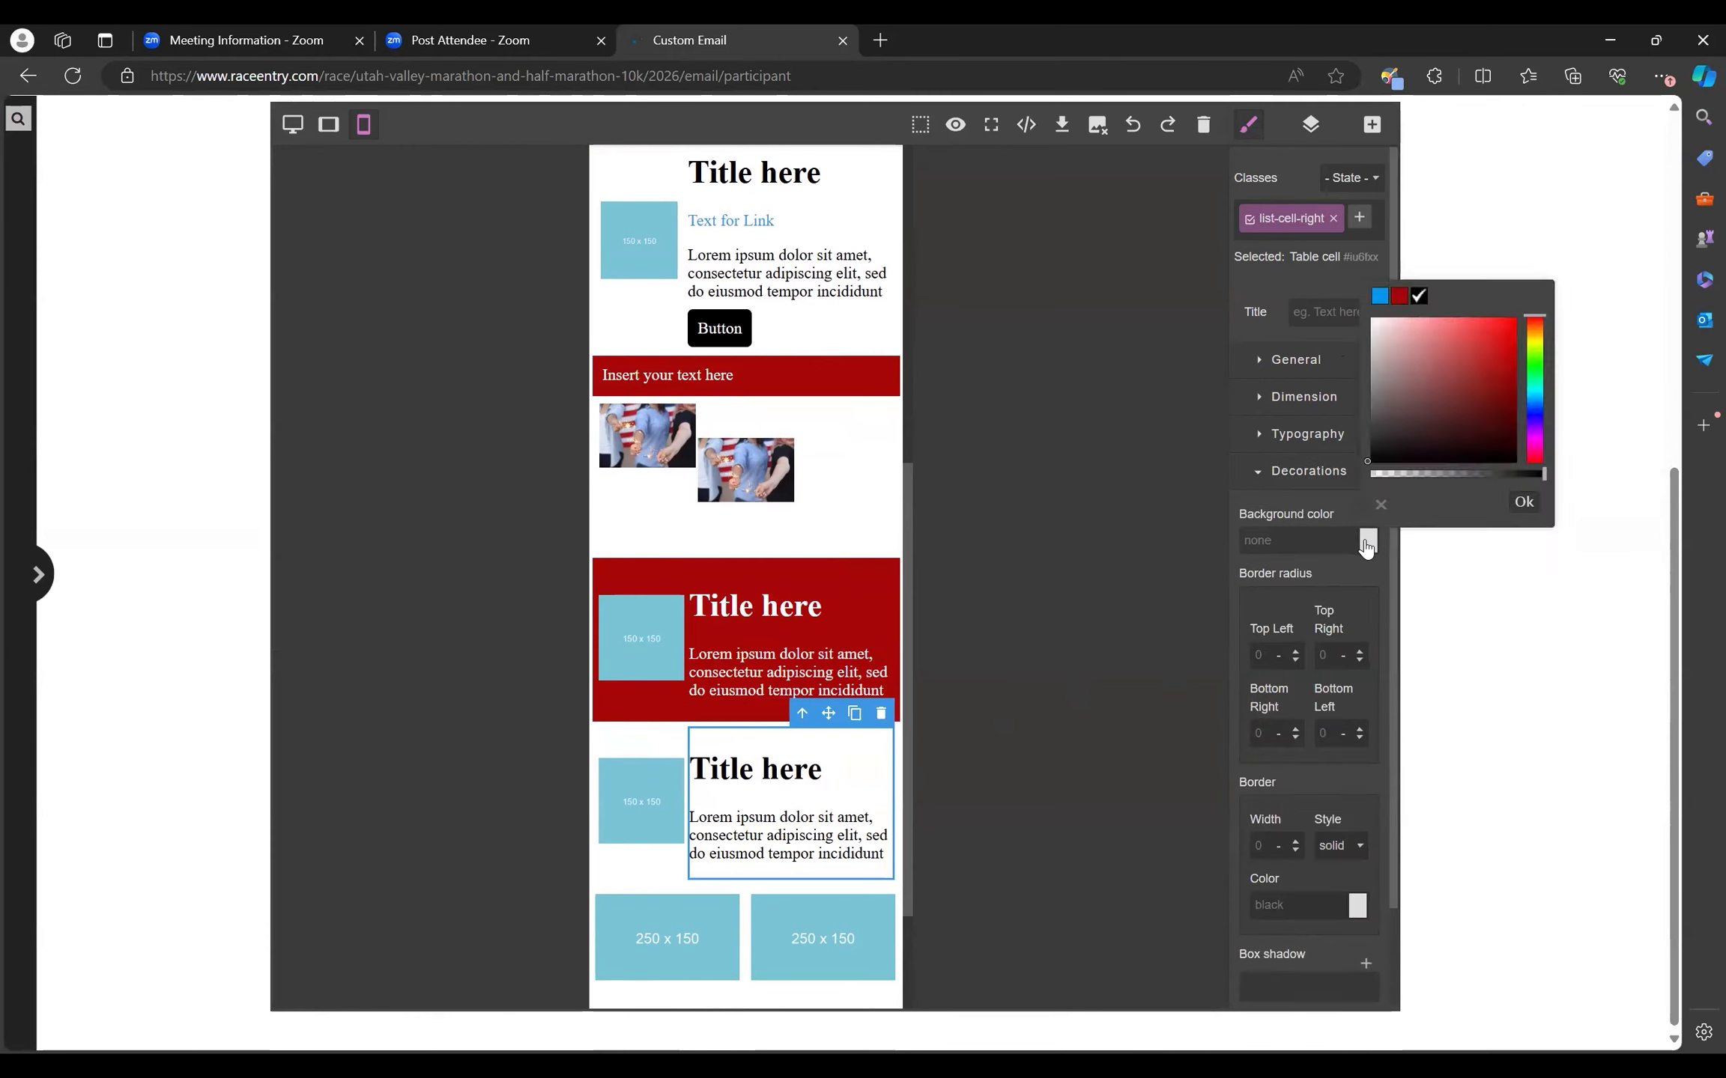
left_click(1399, 298)
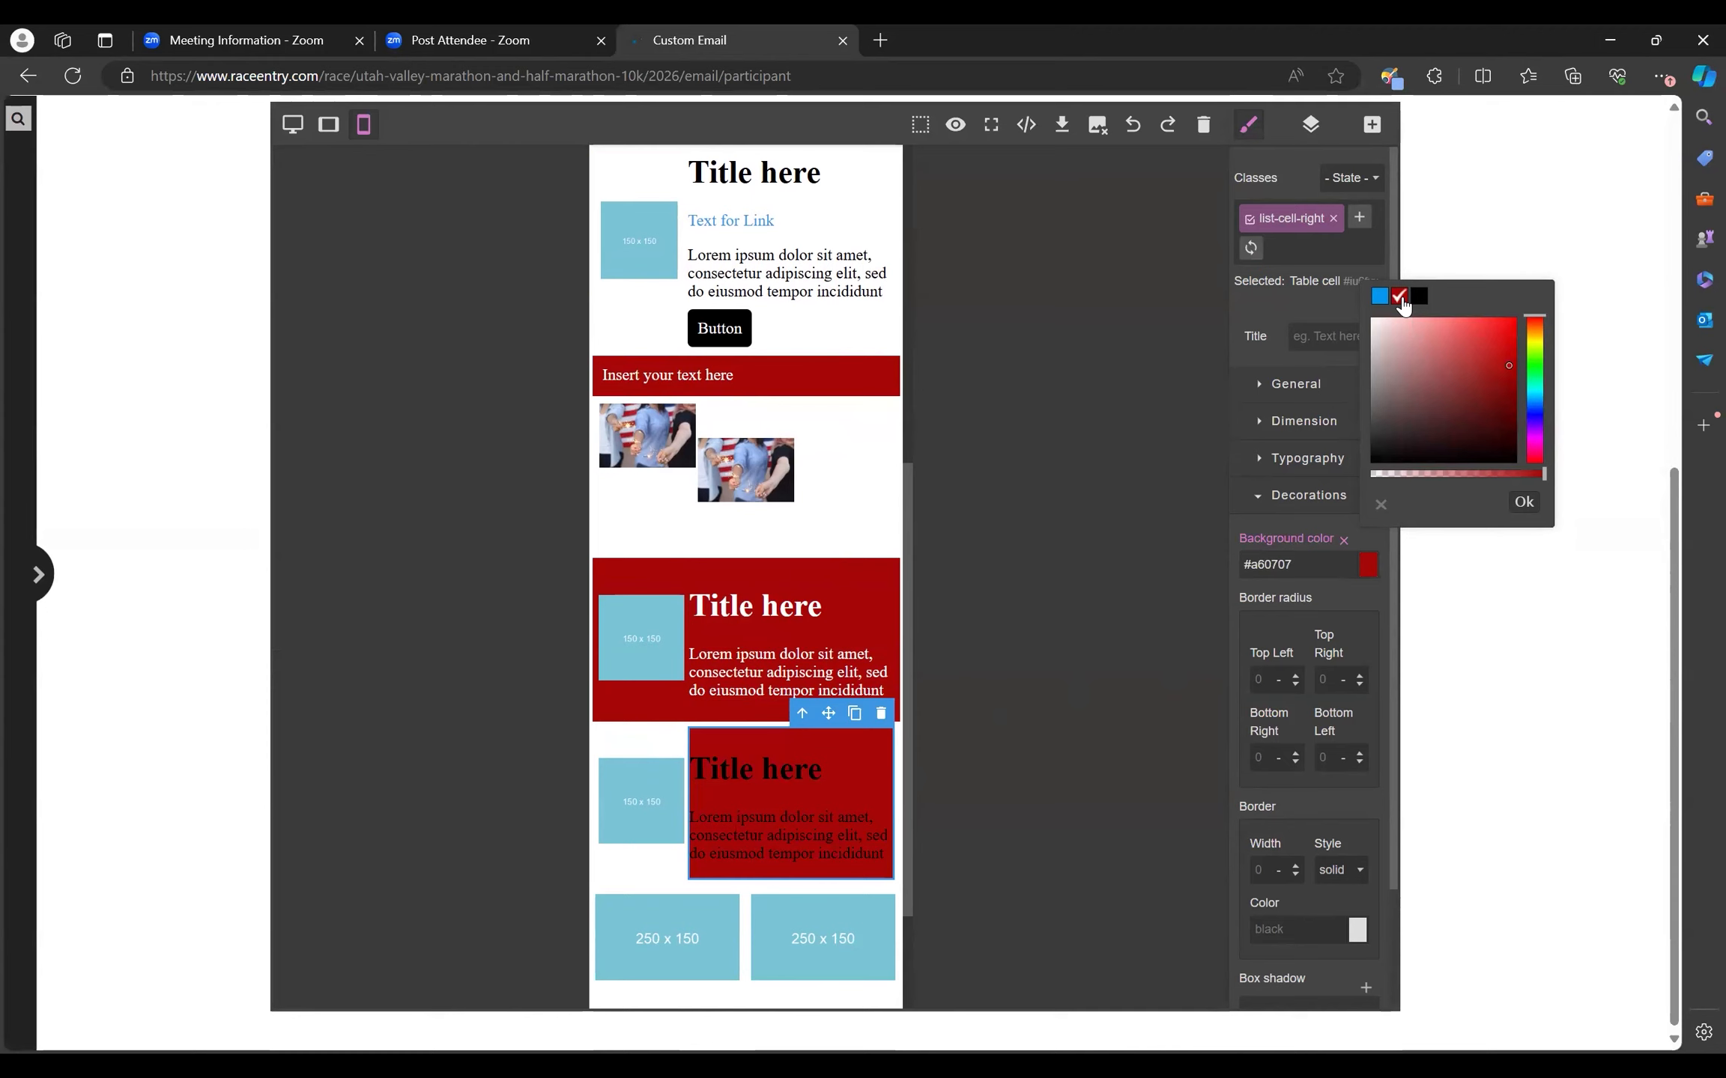
Undo the last color changes, including the white text color of the paragraph in the red card below the photos.
key("ctrl+z")
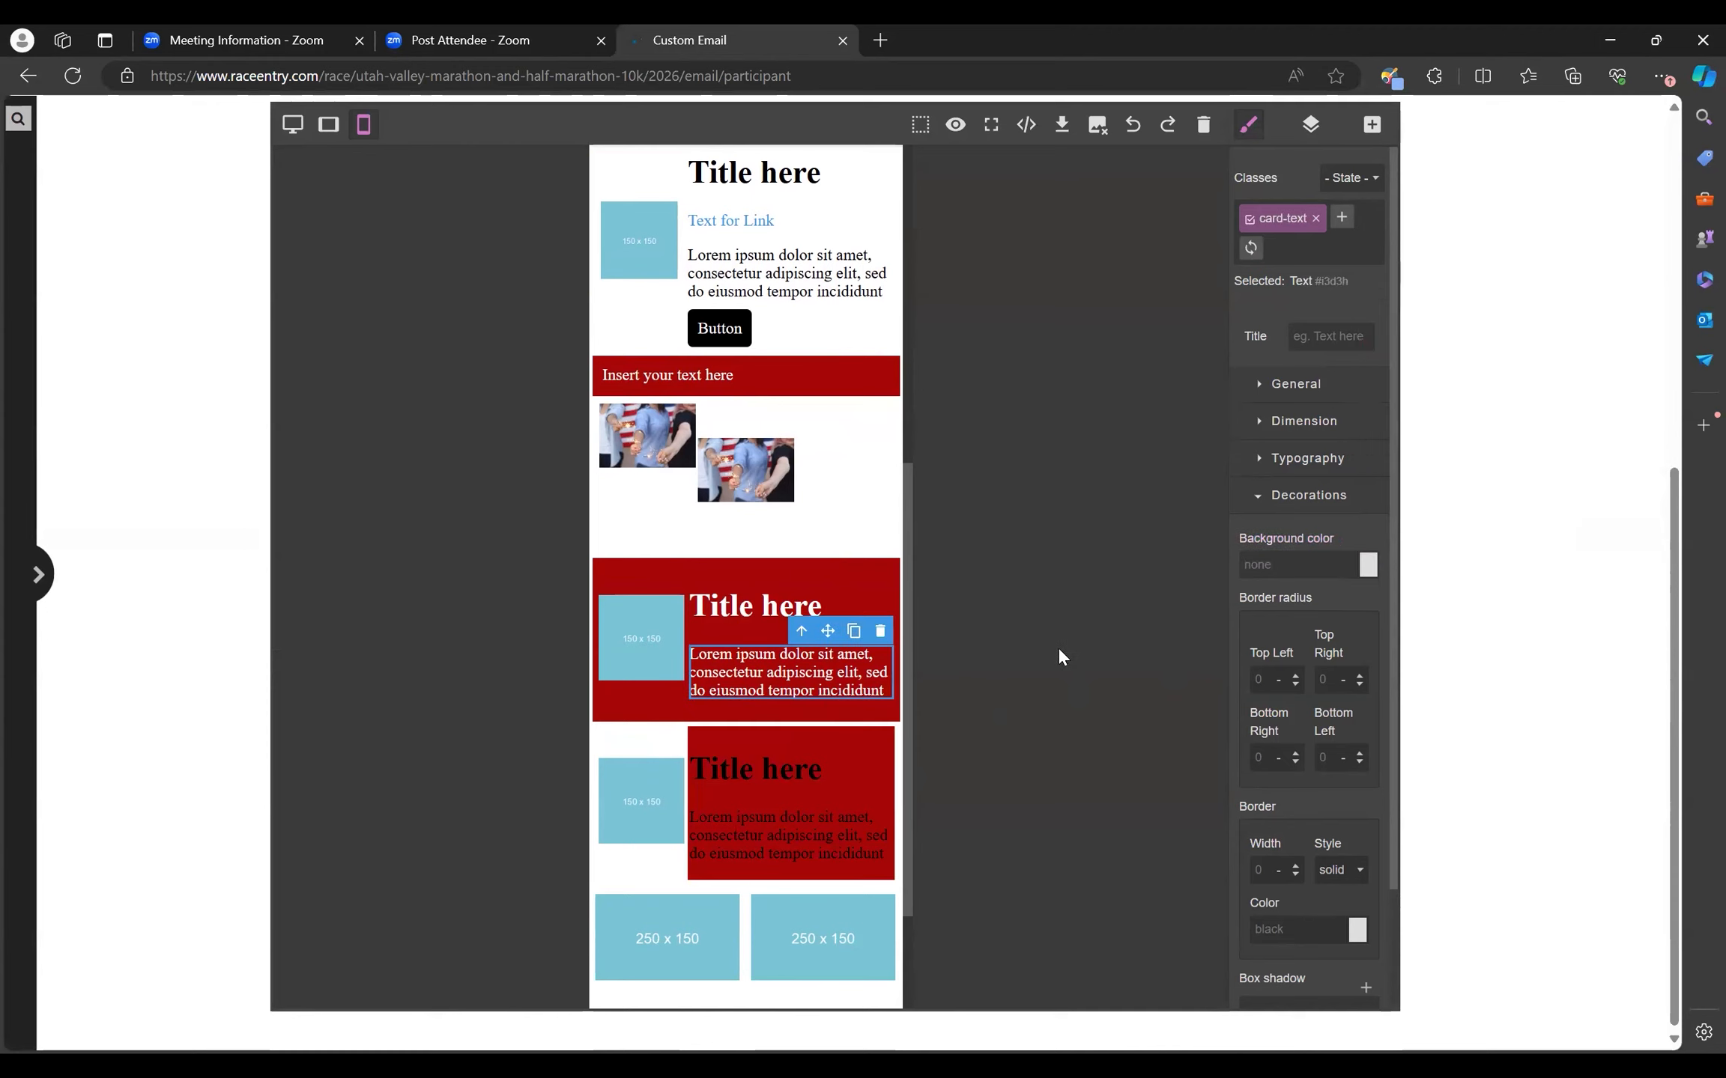
key("ctrl+z")
key("ctrl+z")
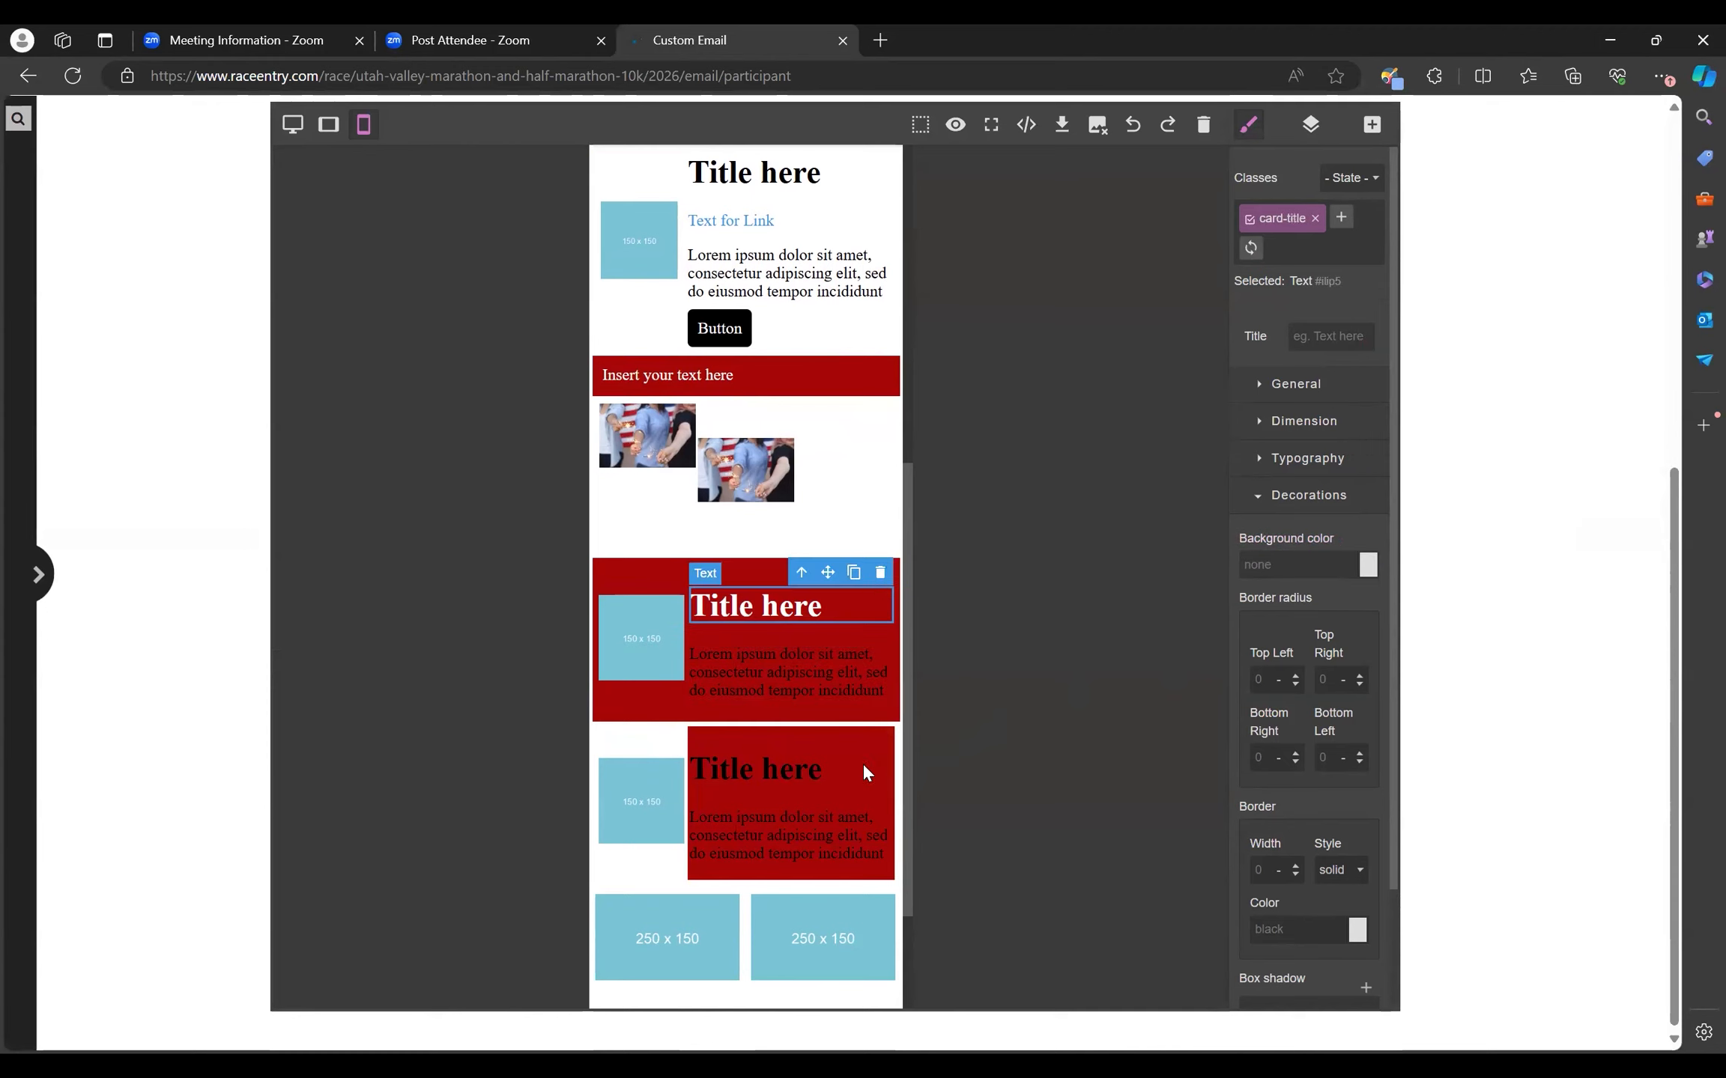
Set the background color of the text cell in the second card below the photos to ffffff.
left_click(839, 738)
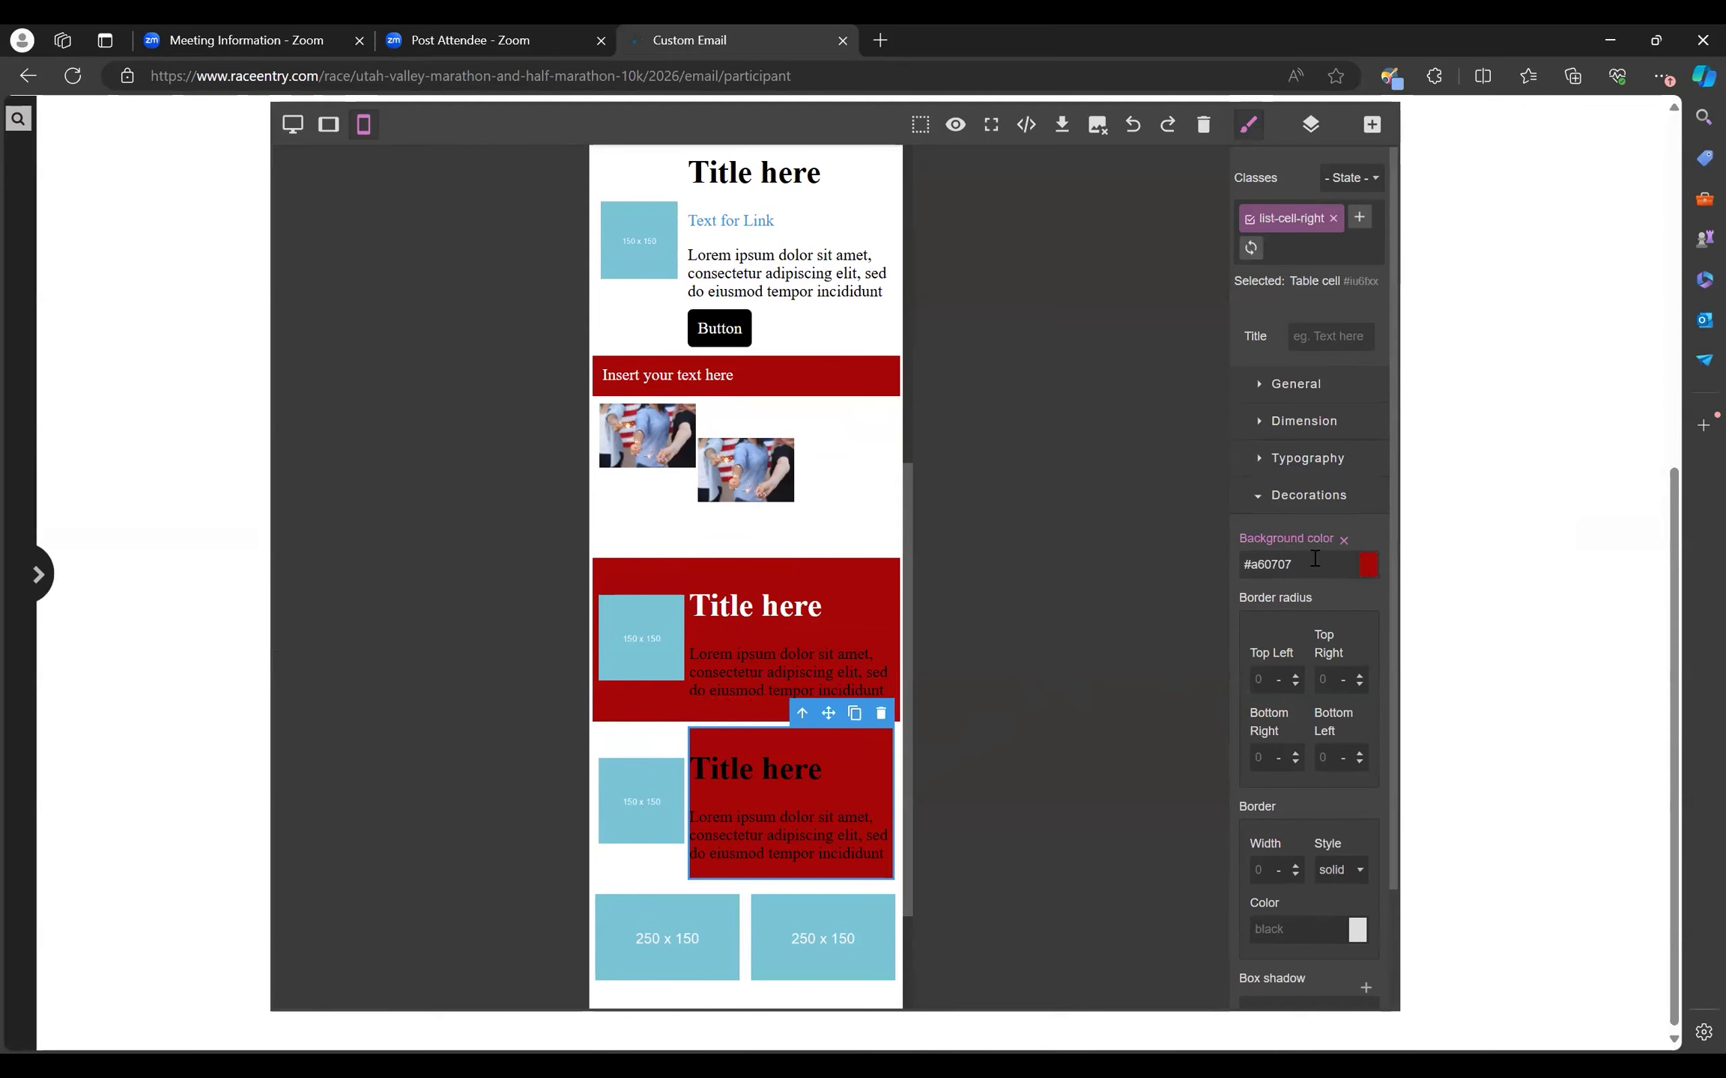
left_click_drag(1314, 564, 1236, 569)
type("ffffff")
key("Return")
Set the text color of the paragraph in the red card below the photos to ffffff.
left_click(810, 657)
triple_click(810, 658)
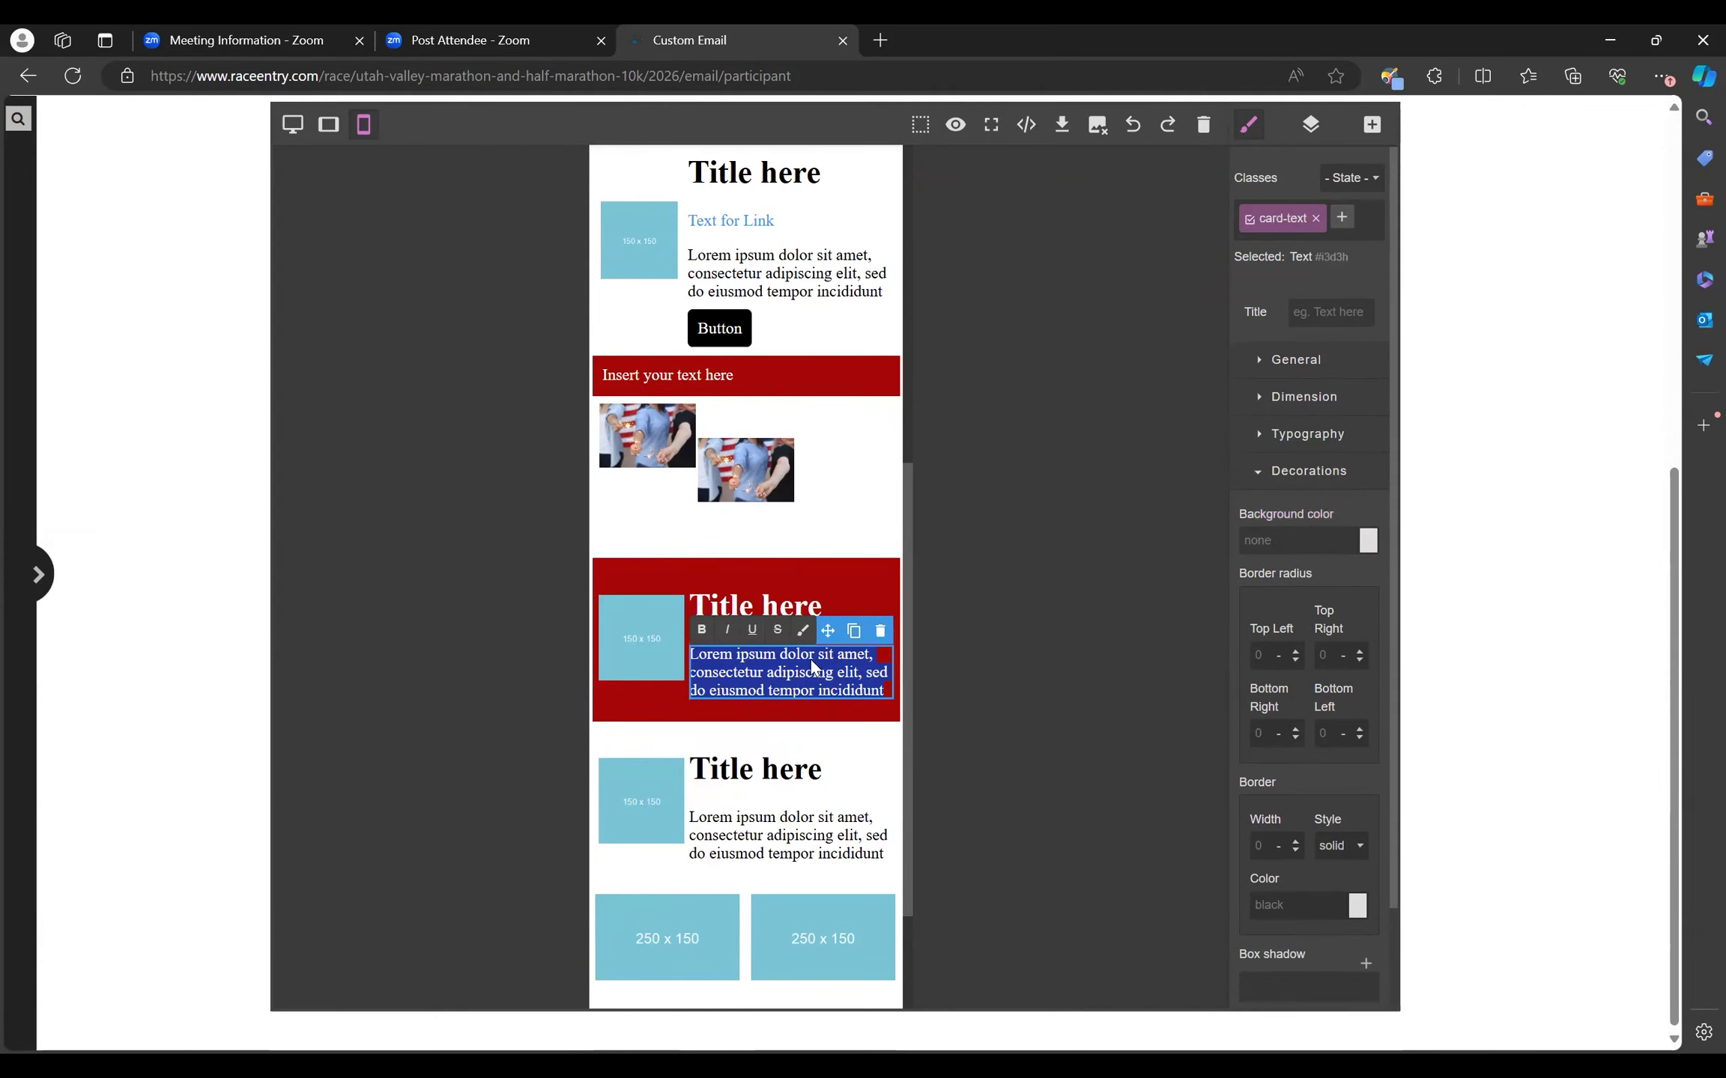
left_click(1281, 473)
left_click(1281, 435)
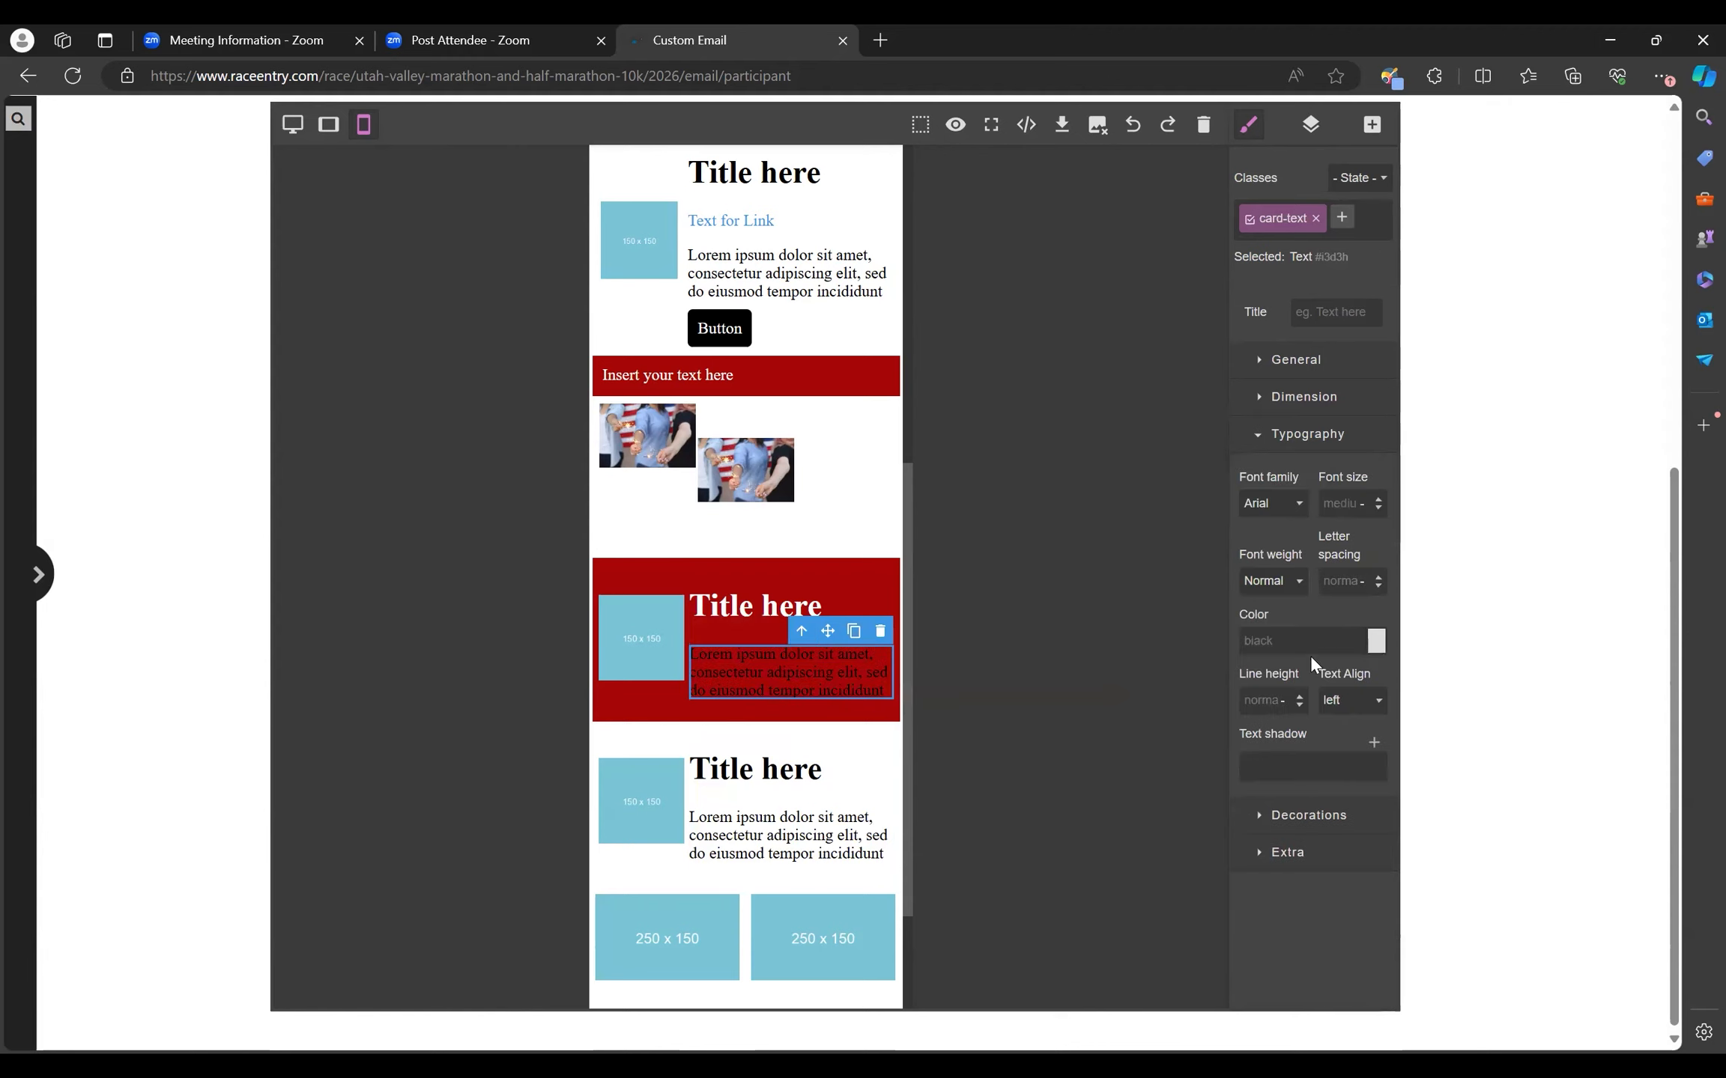
type("ffffff")
key("Return")
Try black as the text color of the selected paragraph in the red card.
left_click_drag(1309, 639, 1235, 644)
type("black")
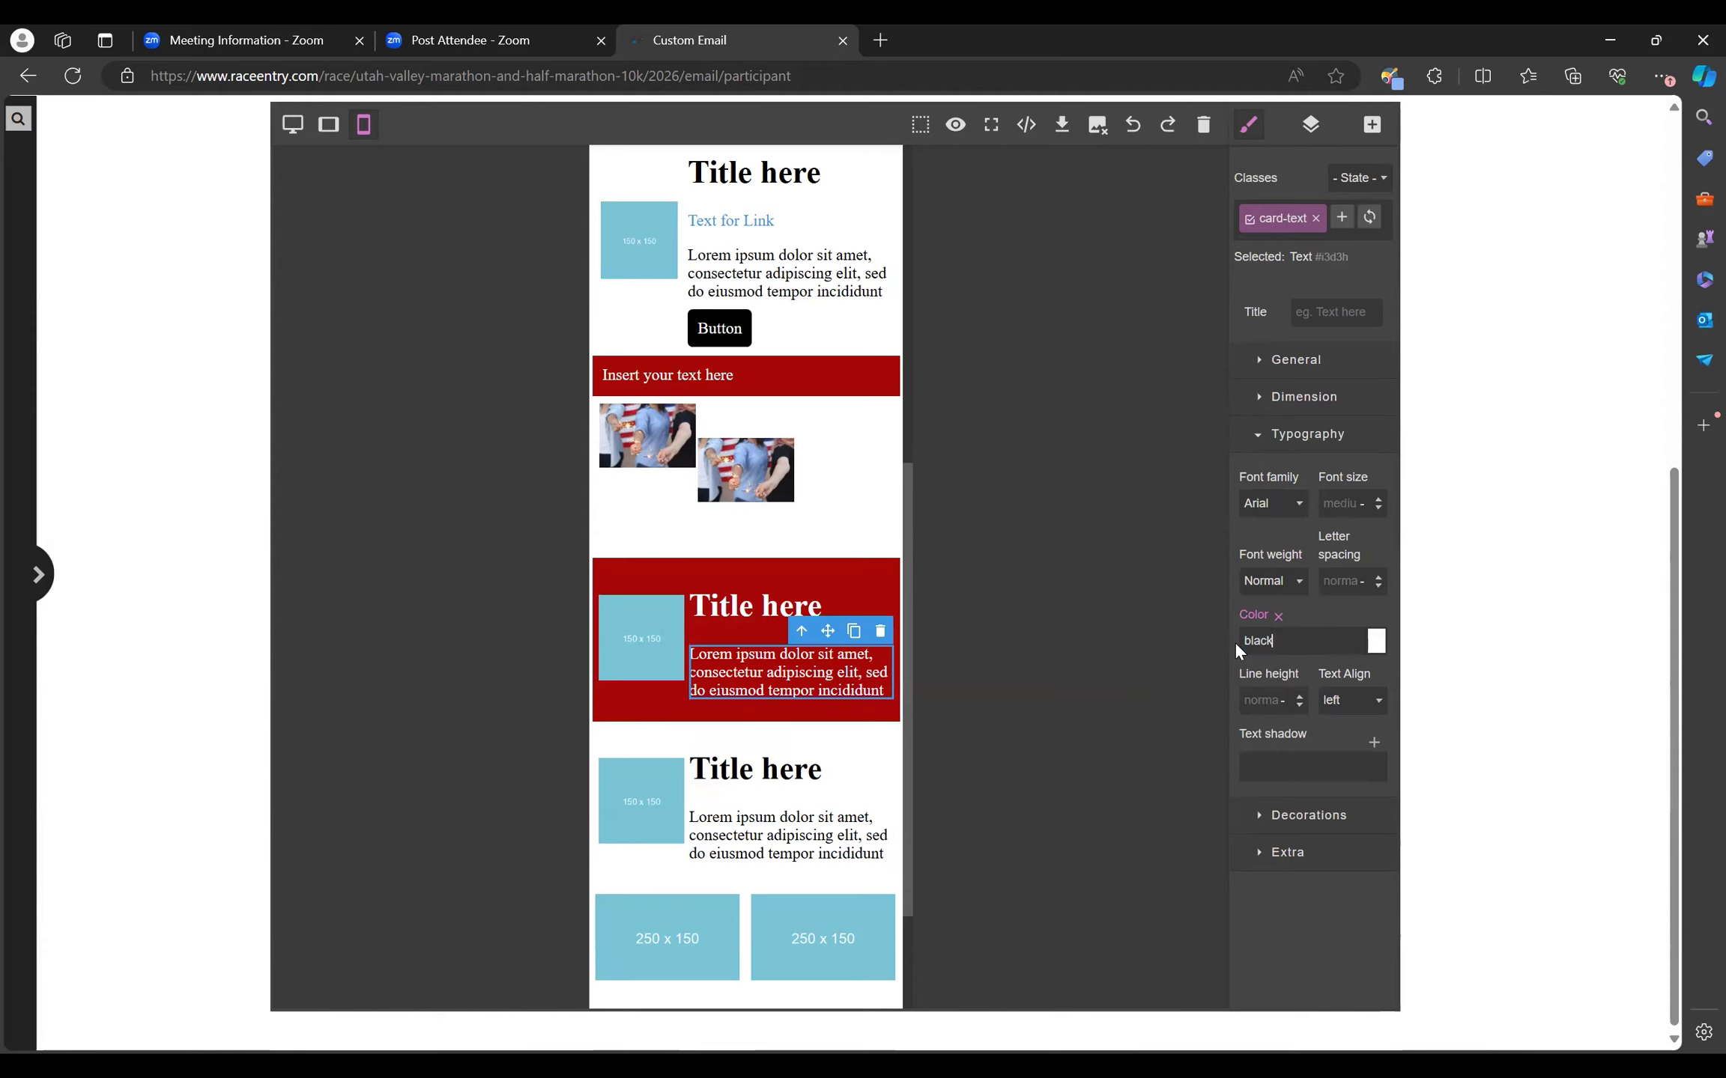
key("Return")
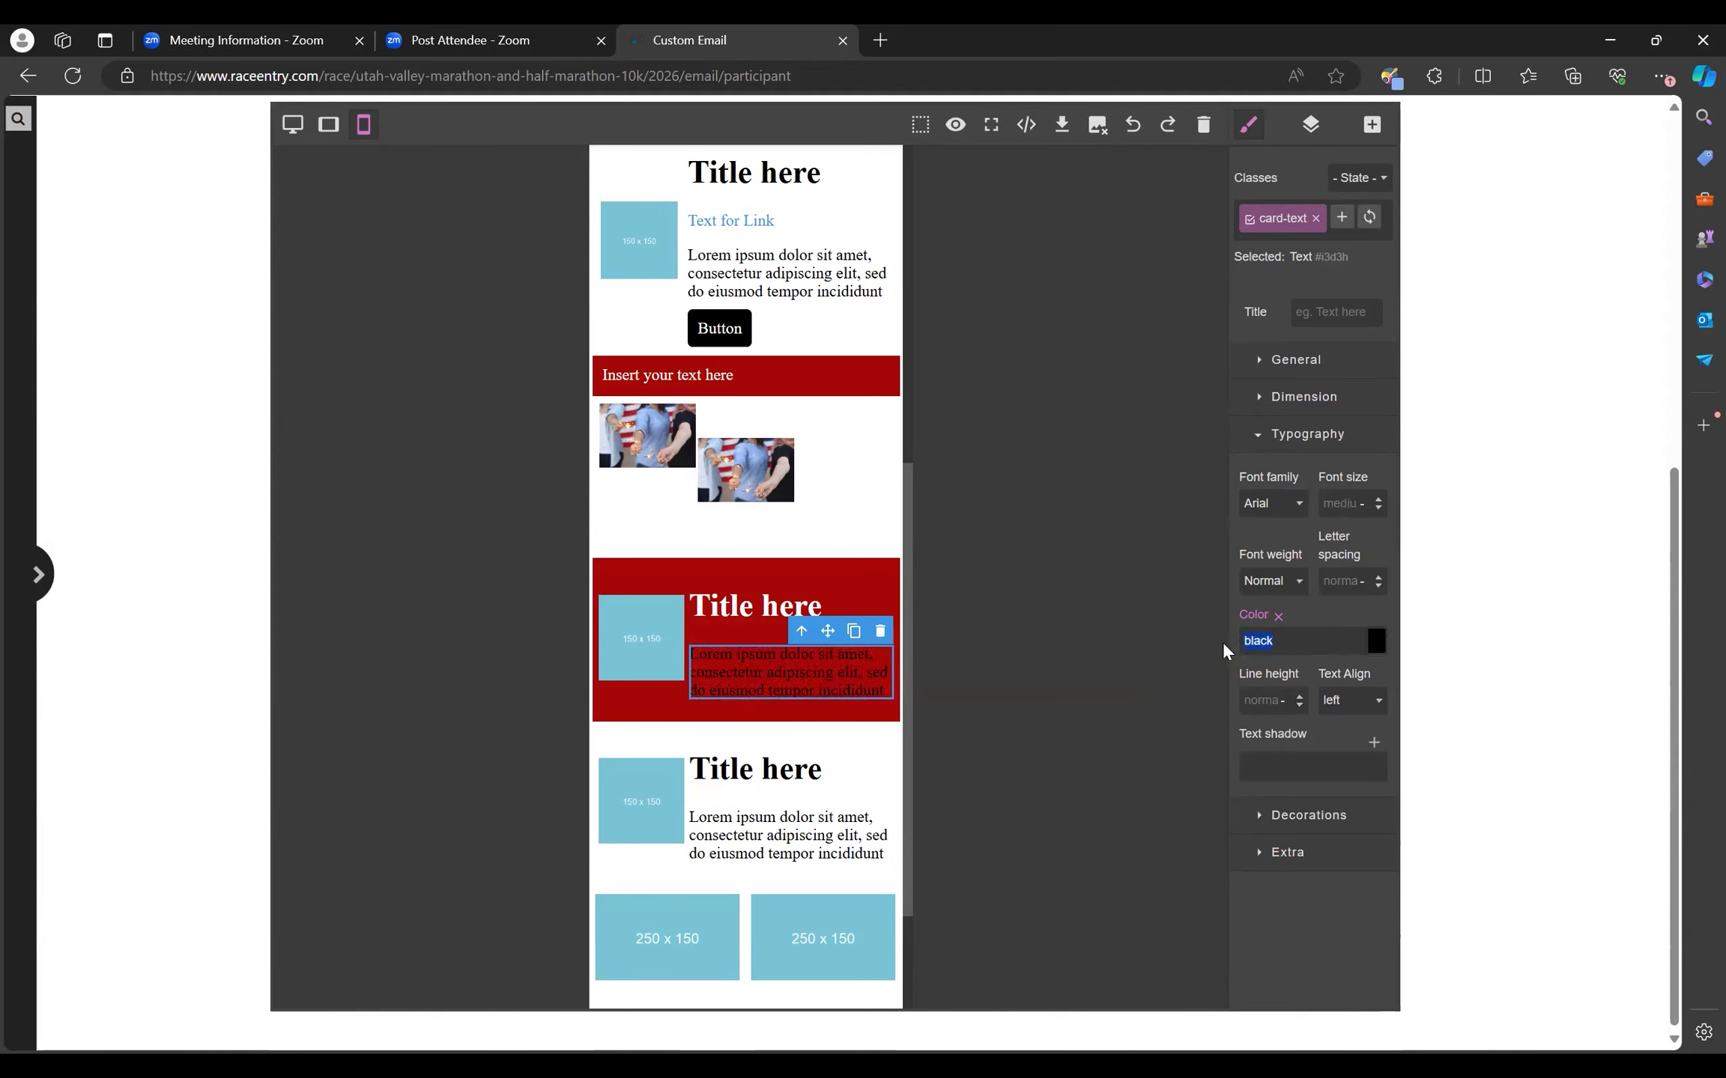
Set the selected red card paragraph's text color to white and bring up its color picker, closing it without changes.
type("white")
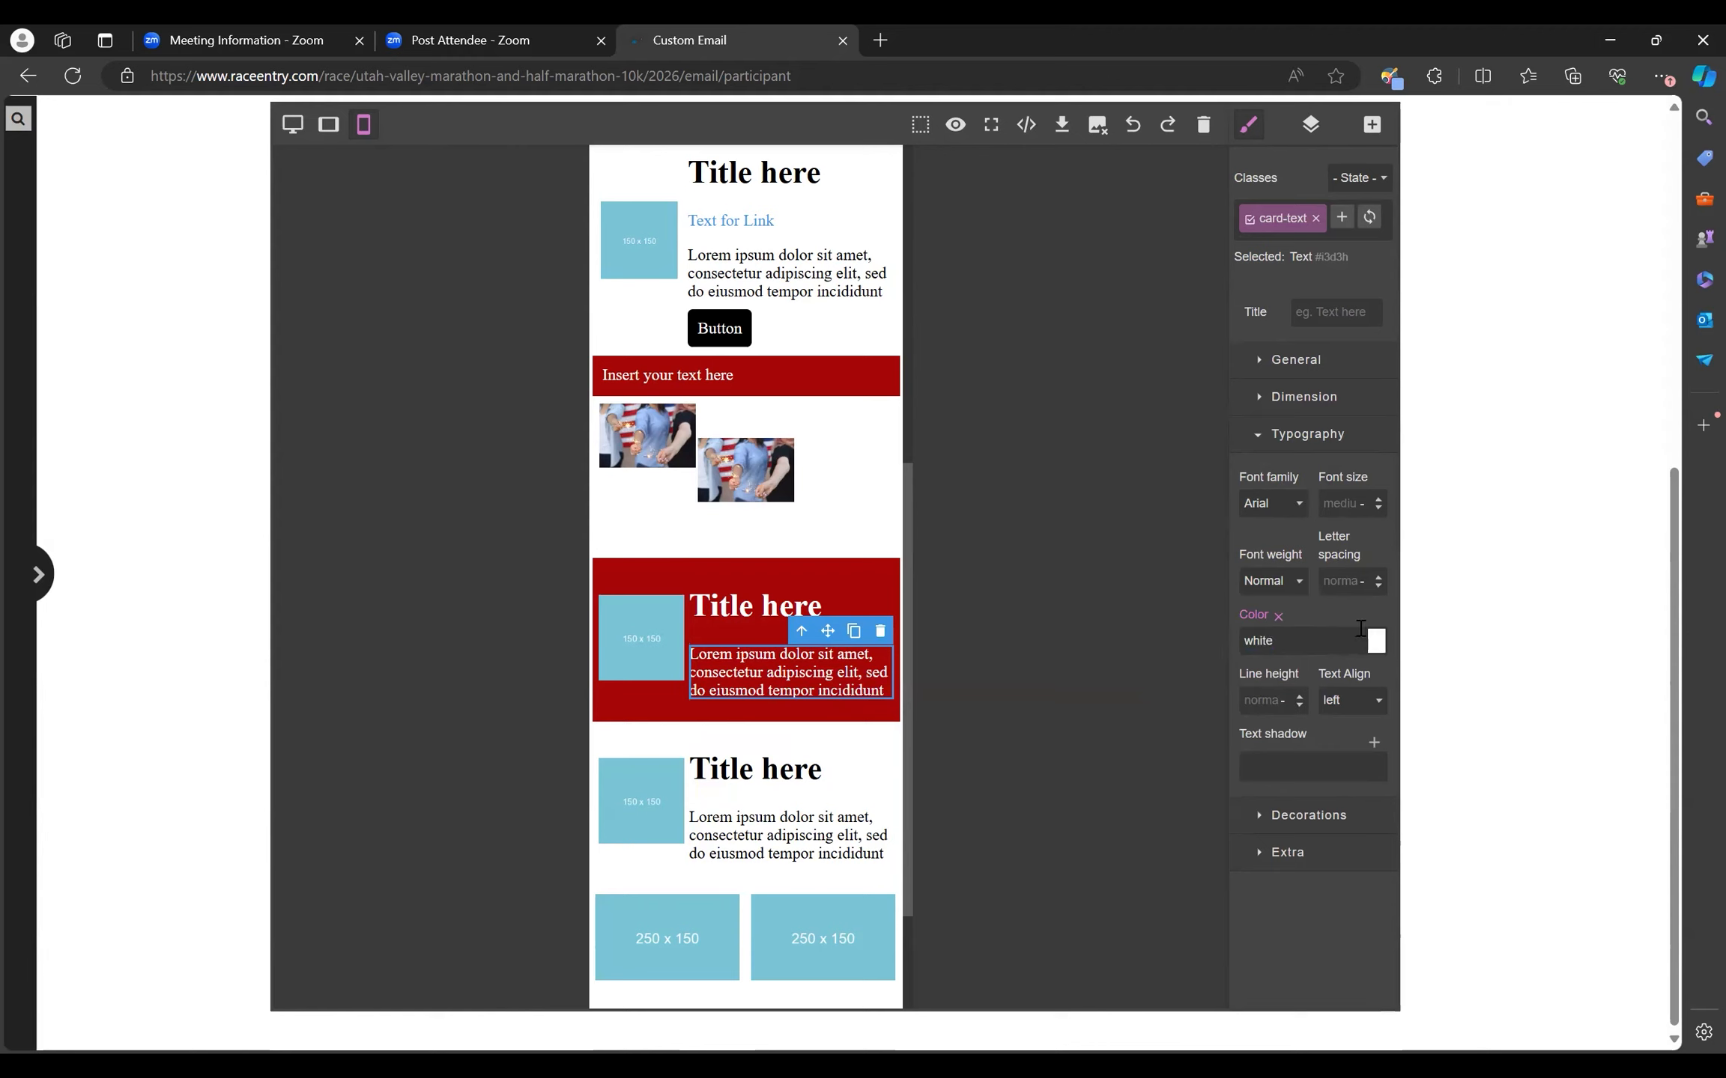
left_click(1378, 646)
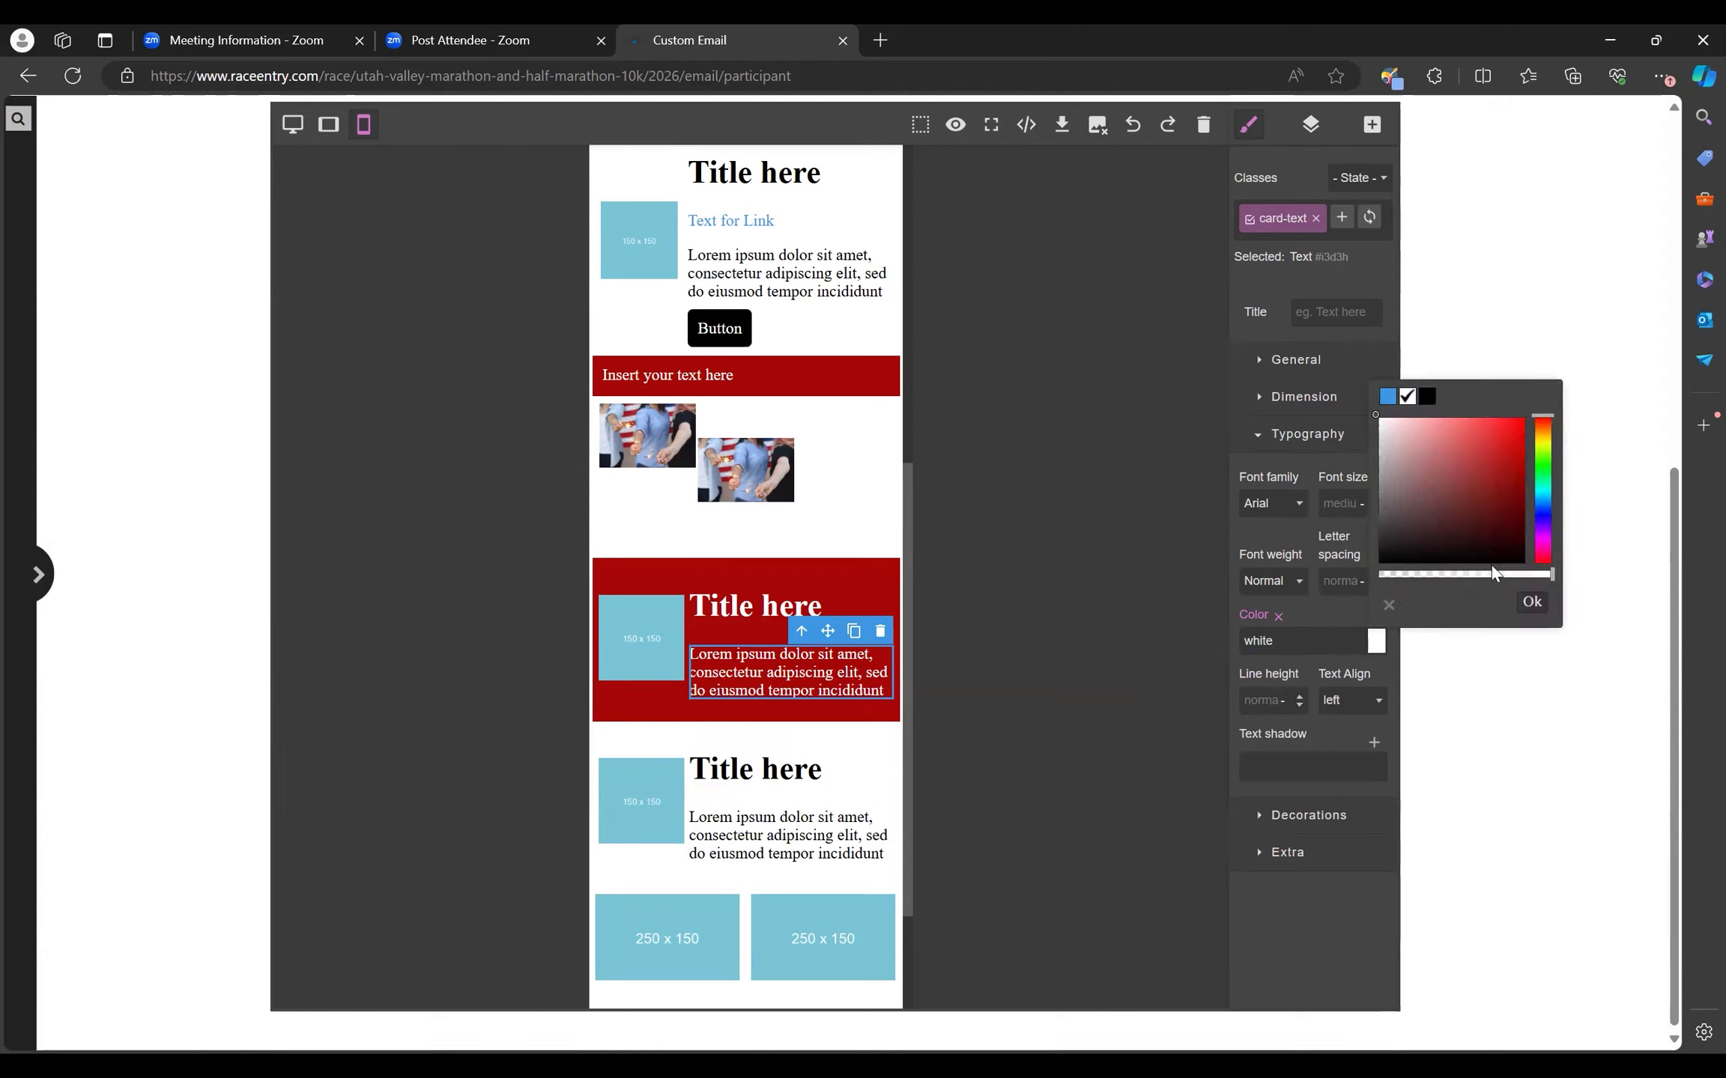
left_click(1013, 653)
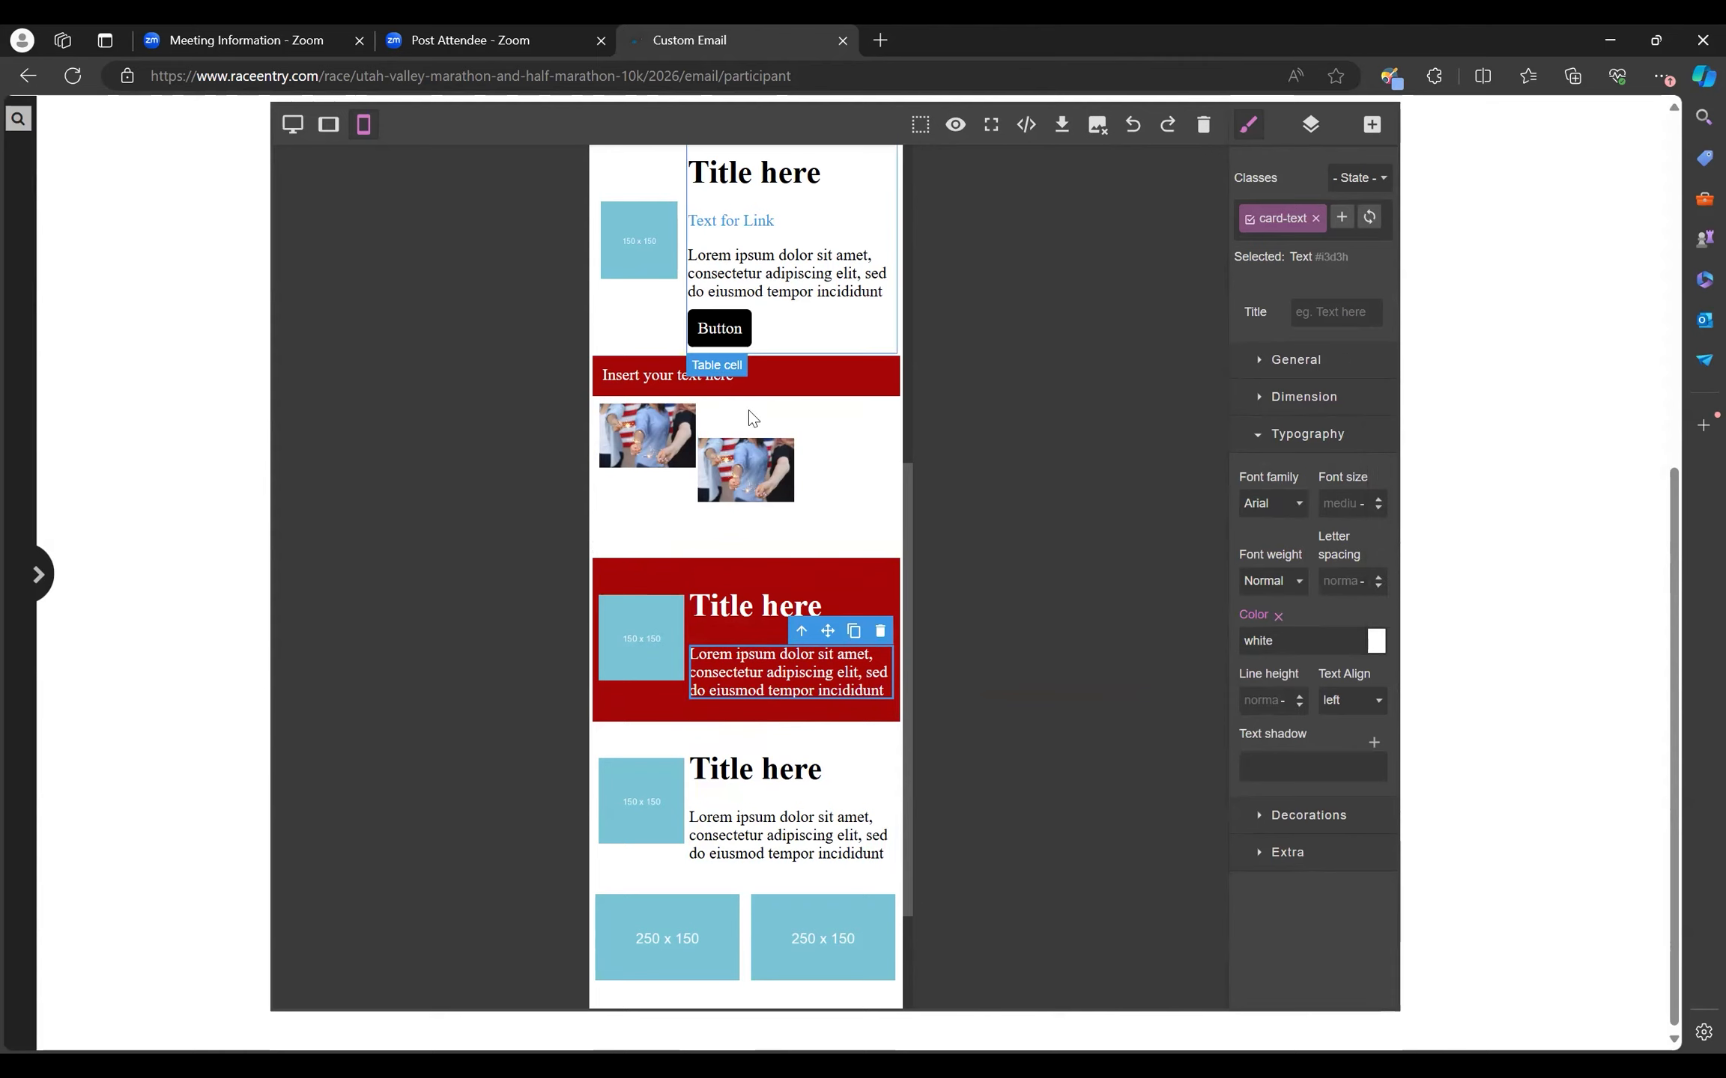
Duplicate the red card with the button and move one copy directly above the "Insert your text here" banner.
scroll(752, 418, "up", 4)
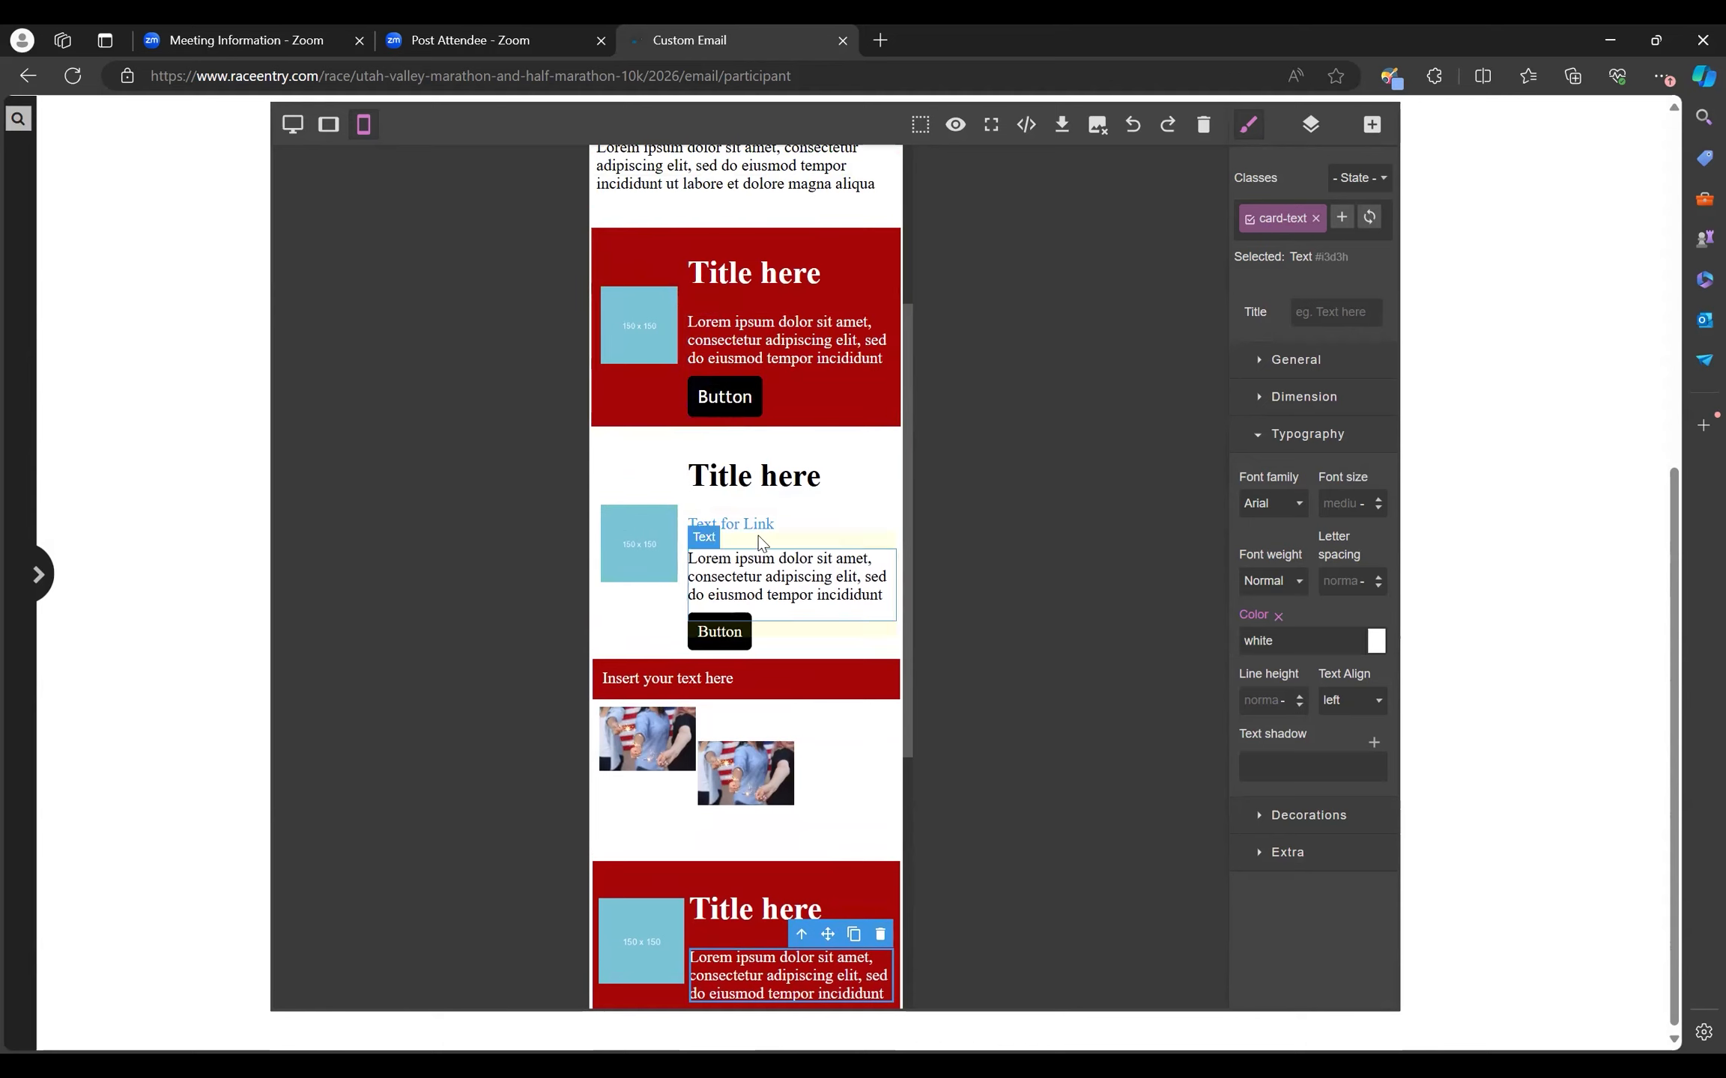
left_click(668, 227)
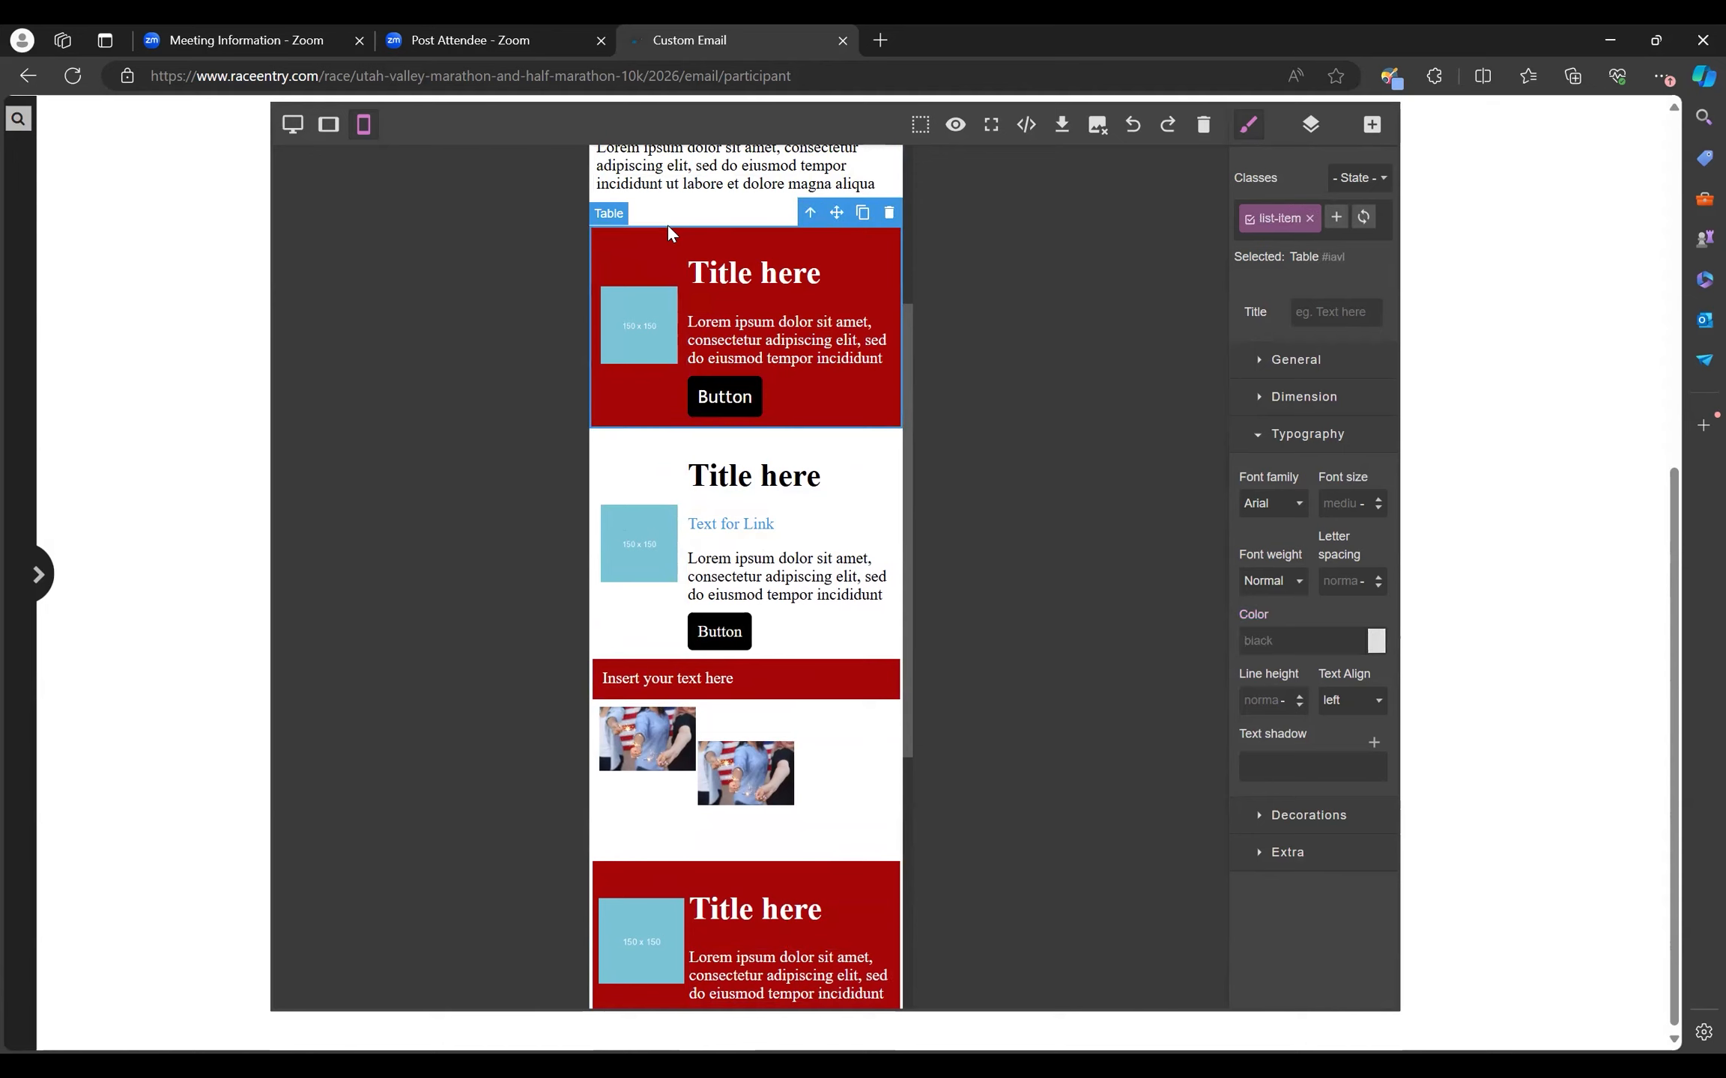
left_click(862, 214)
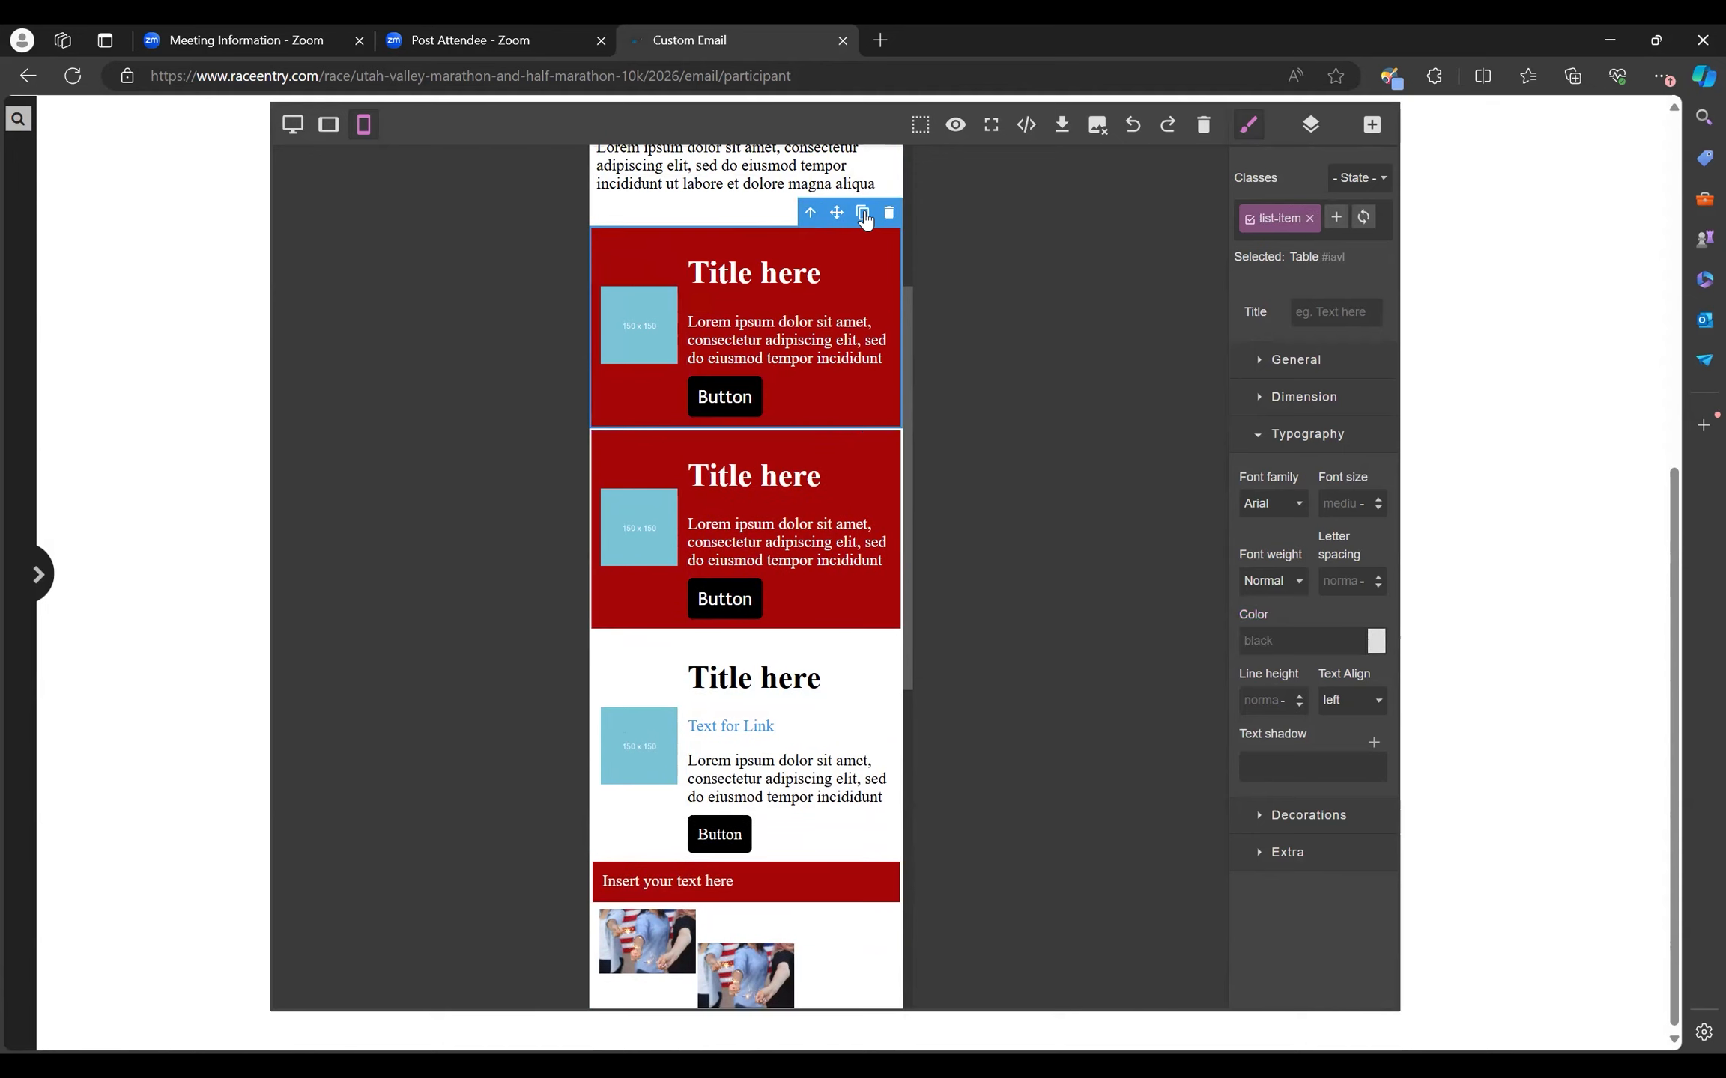
left_click_drag(835, 213, 693, 732)
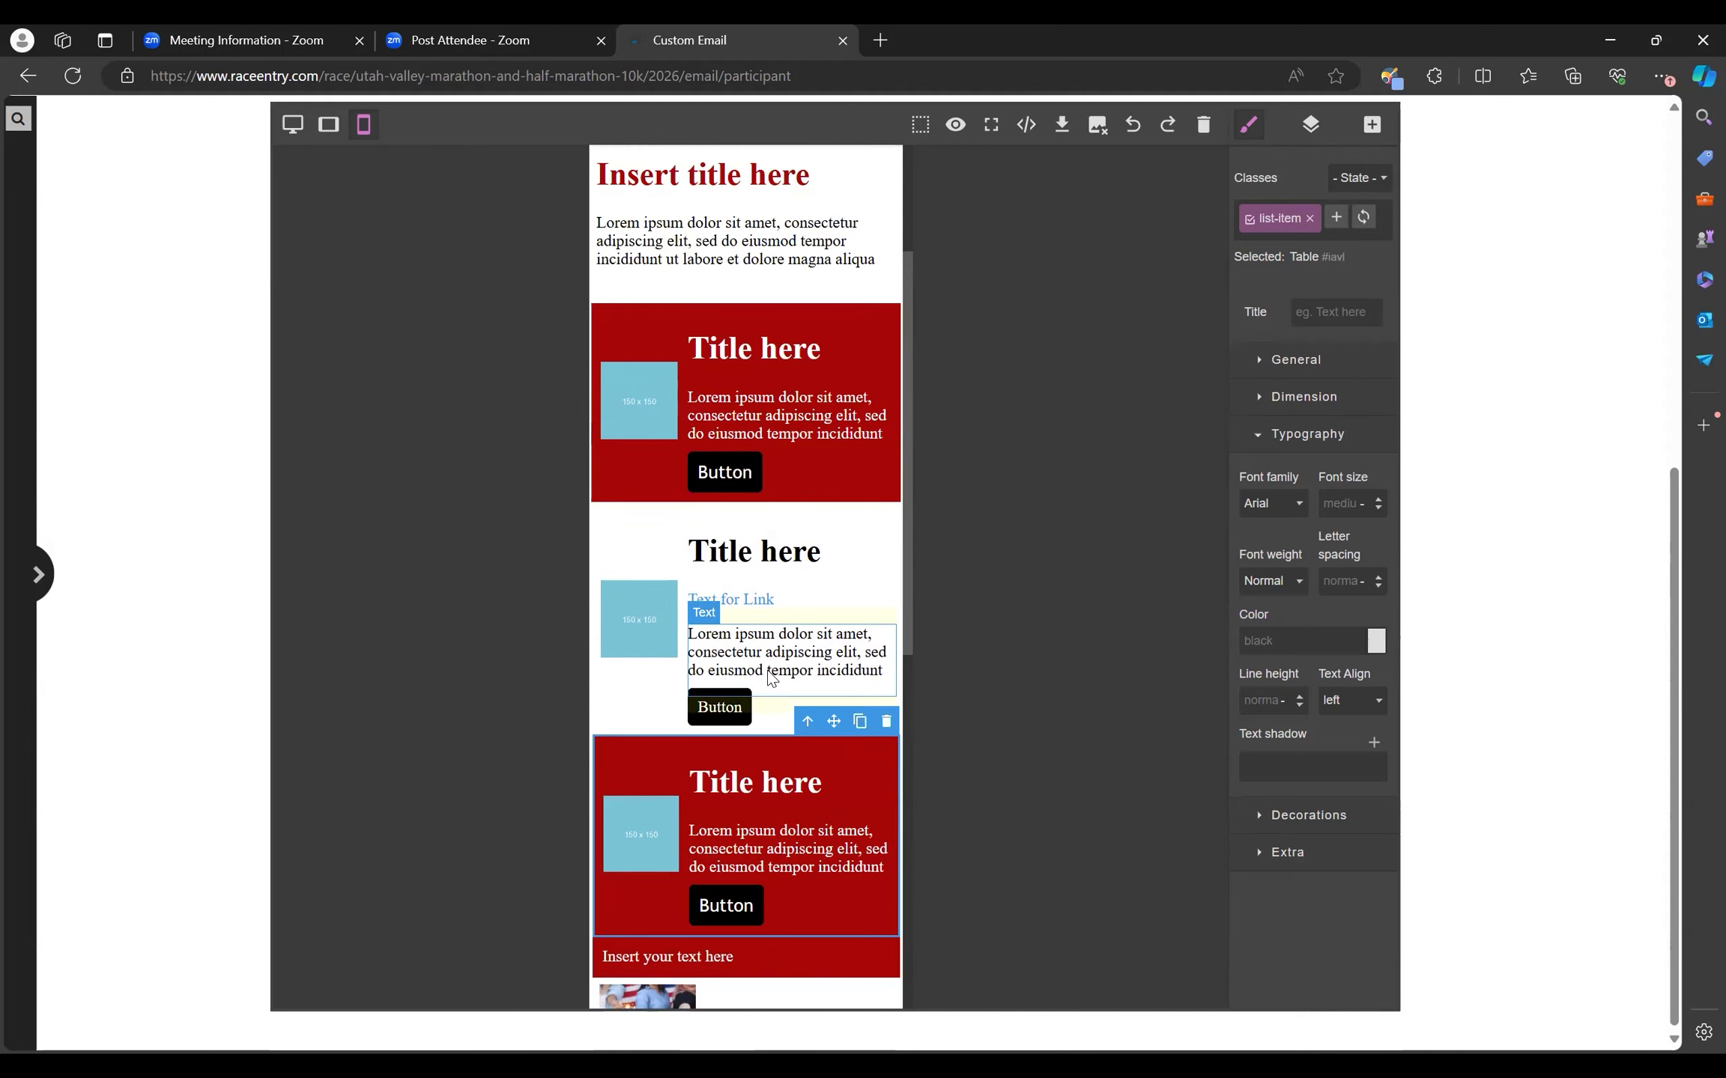
scroll(771, 677, "down", 3)
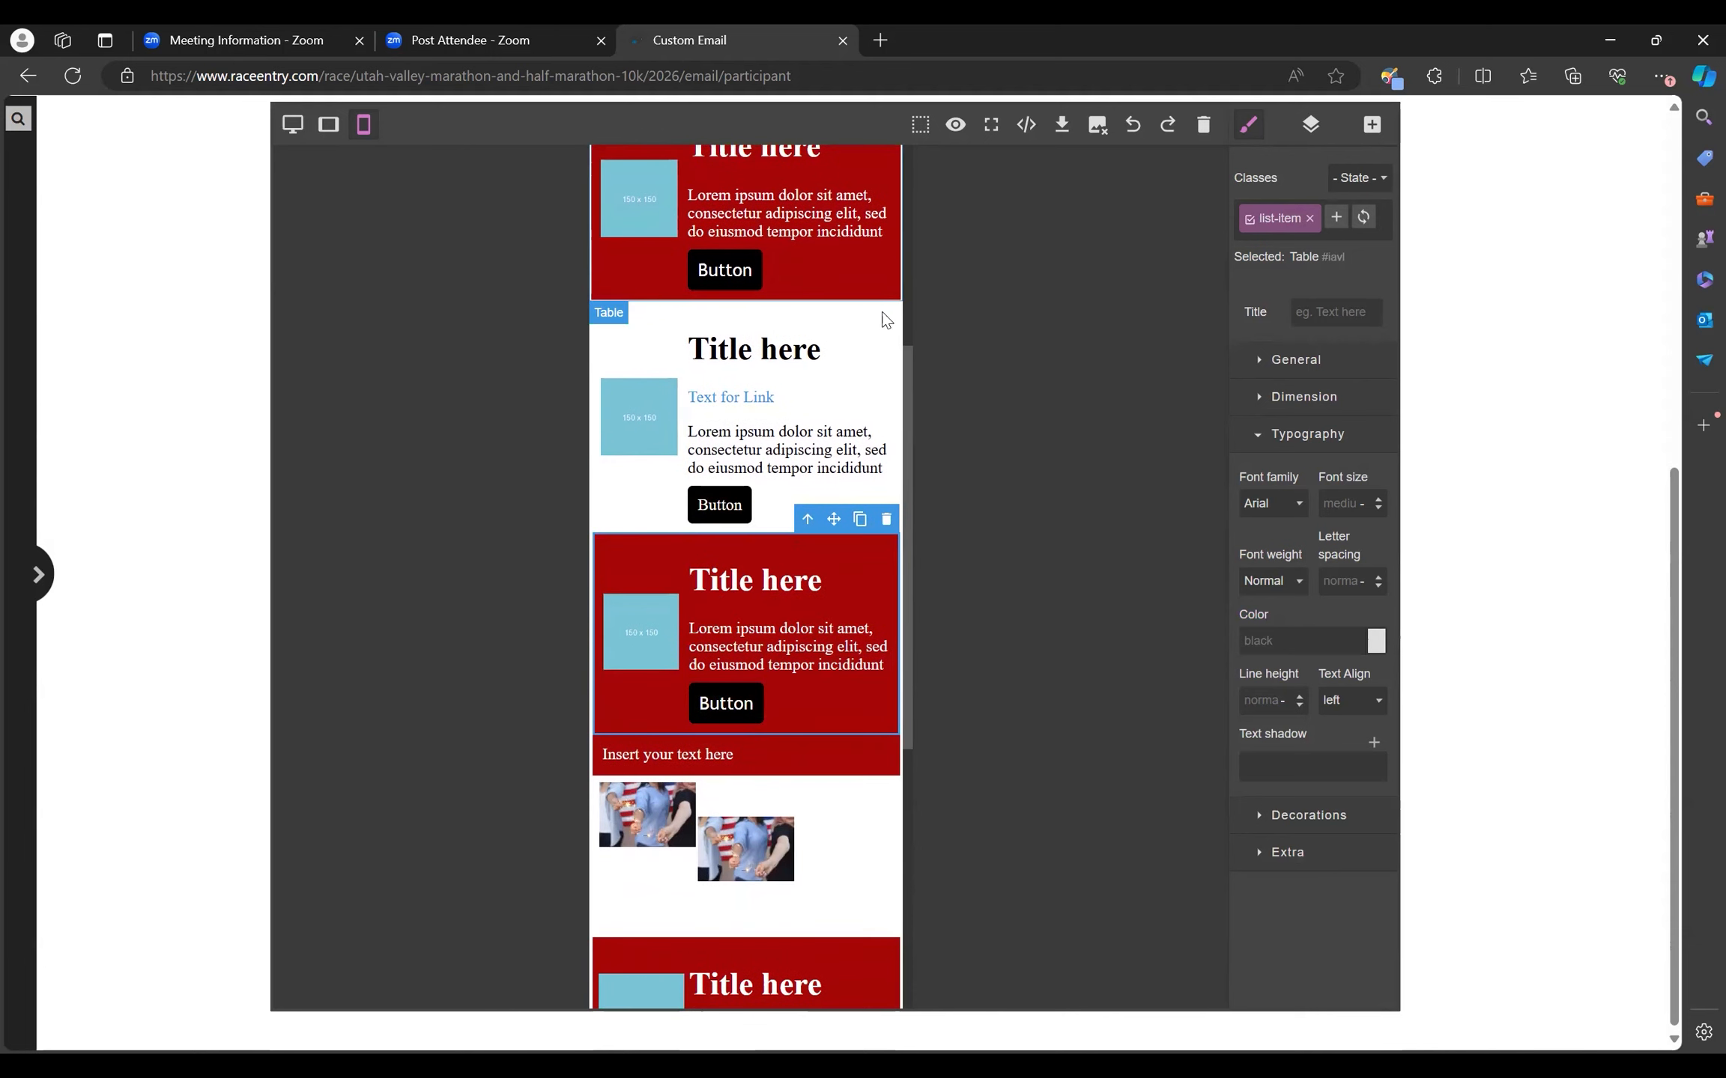
scroll(885, 319, "up", 2)
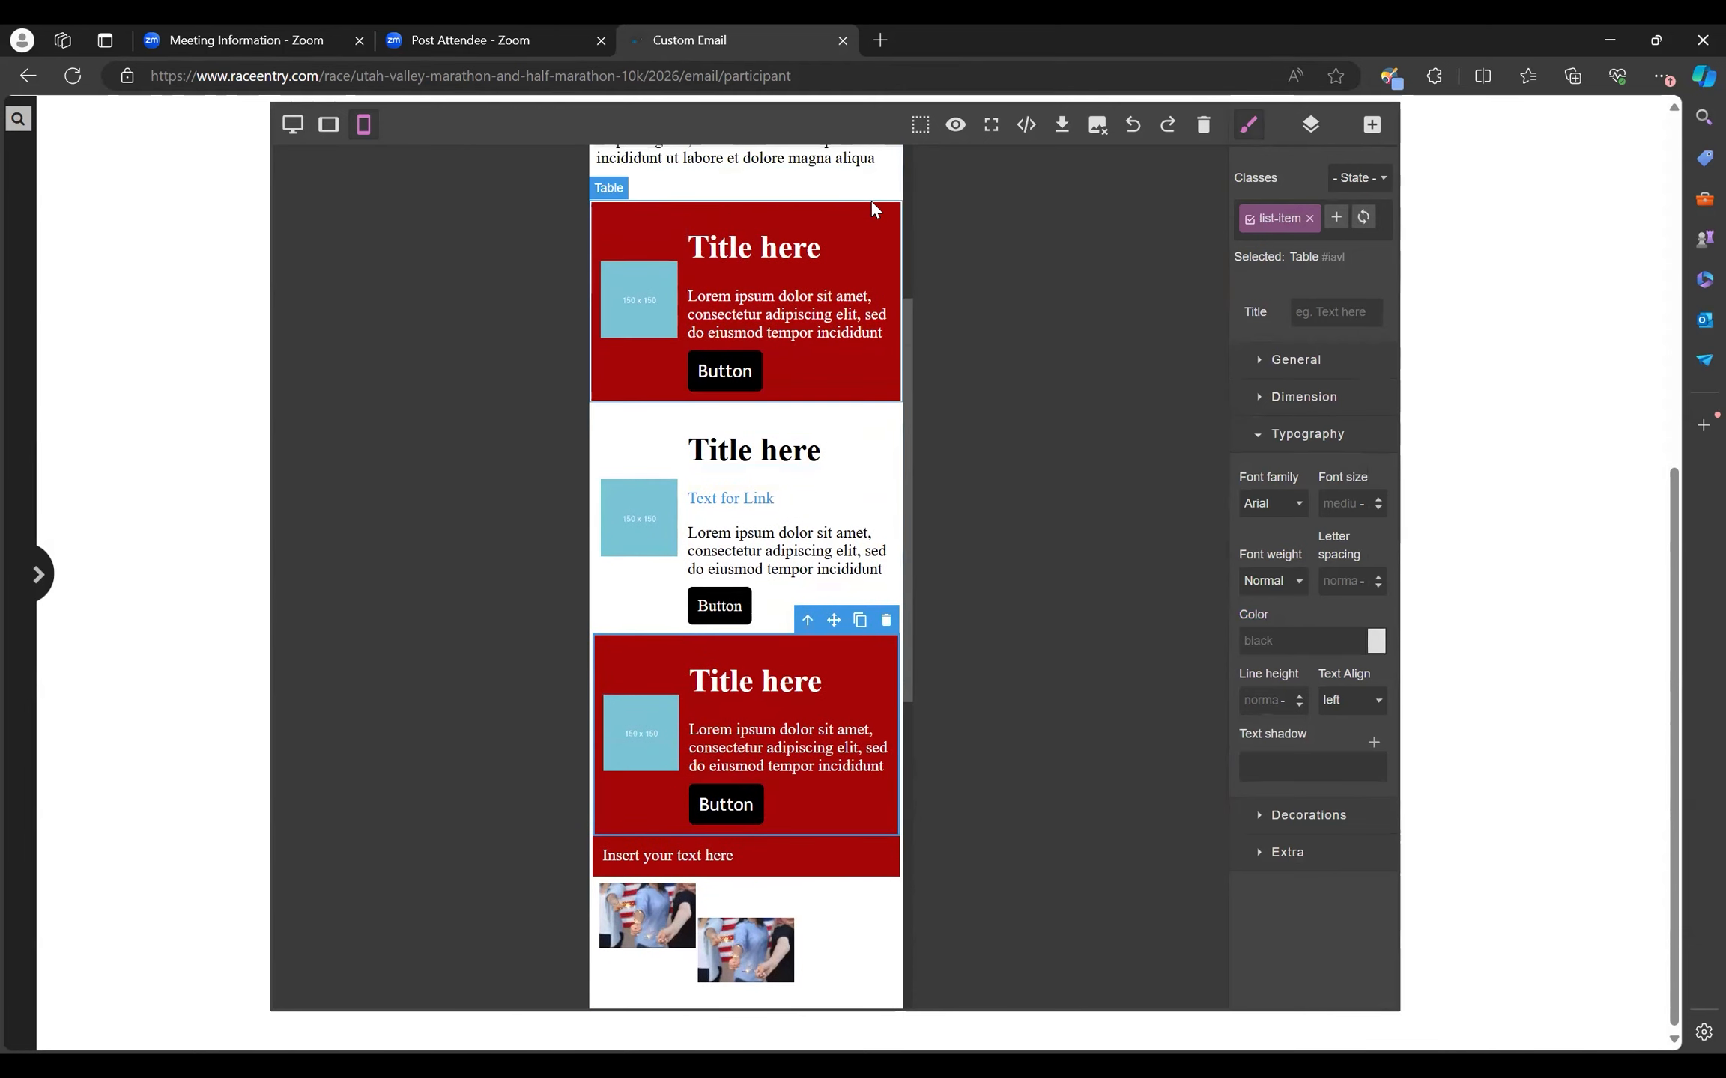